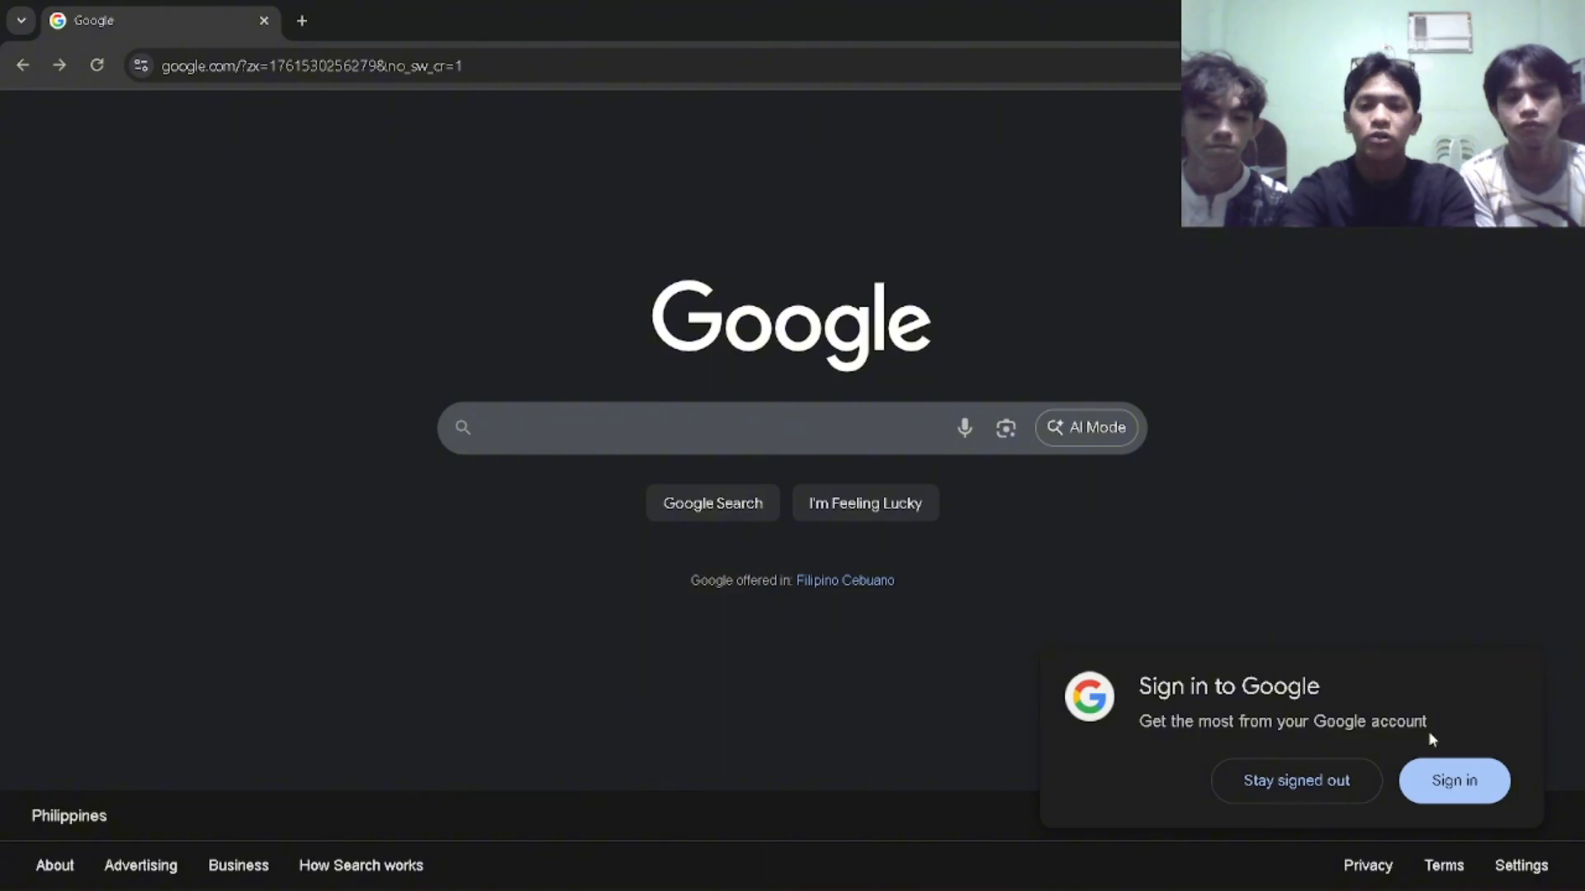
key(super+d)
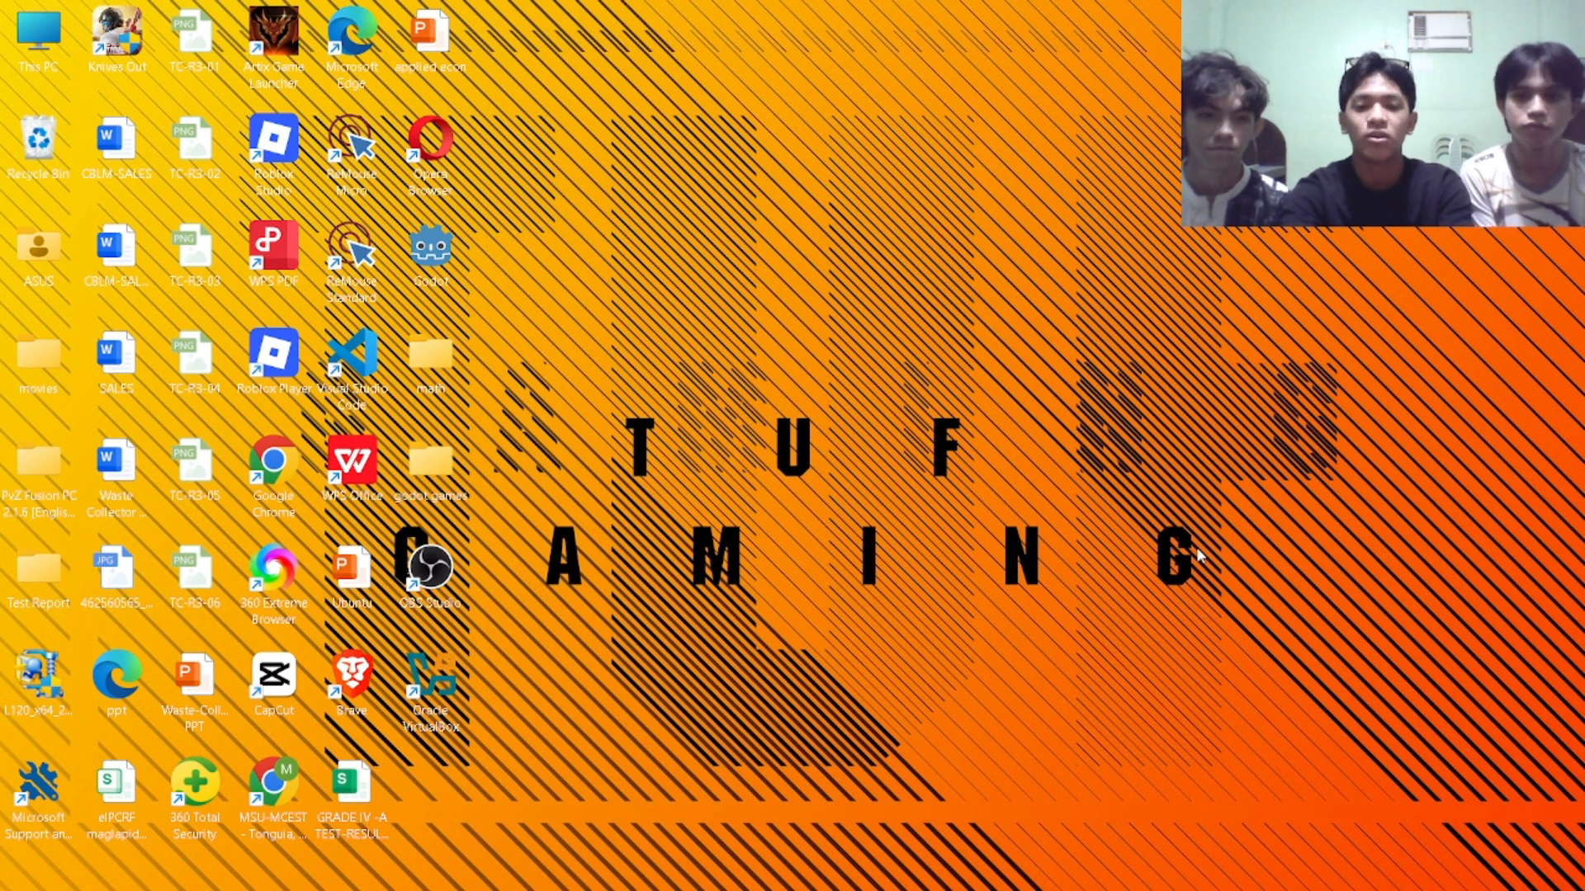
key(alt+Tab)
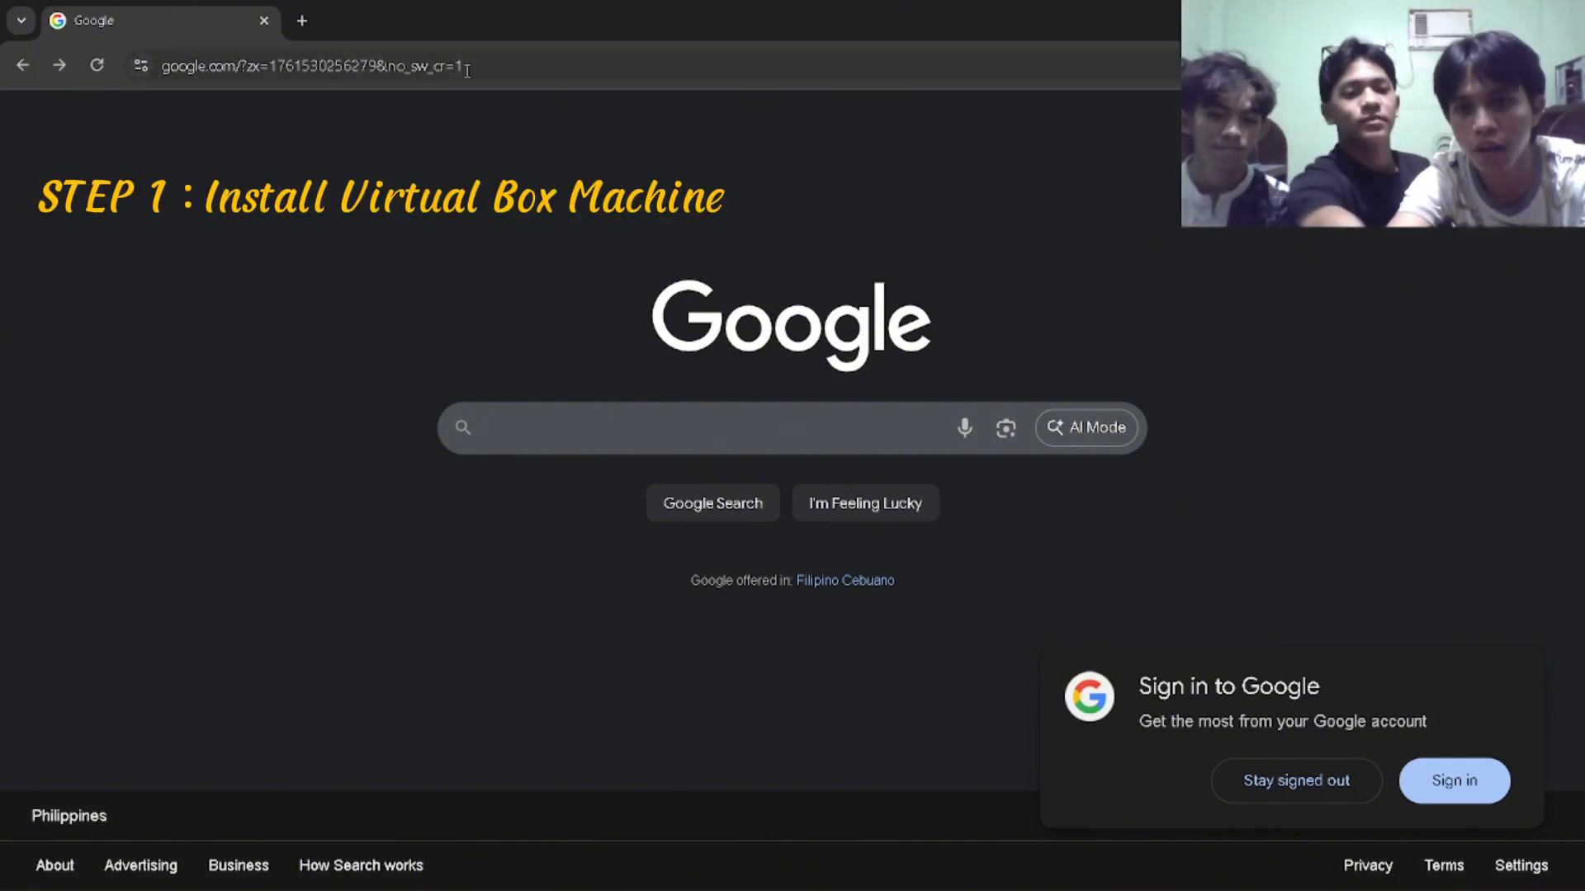
Search Google for "virtual box" and open the download page of the Oracle VirtualBox website.
click(584, 418)
text(virtual box)
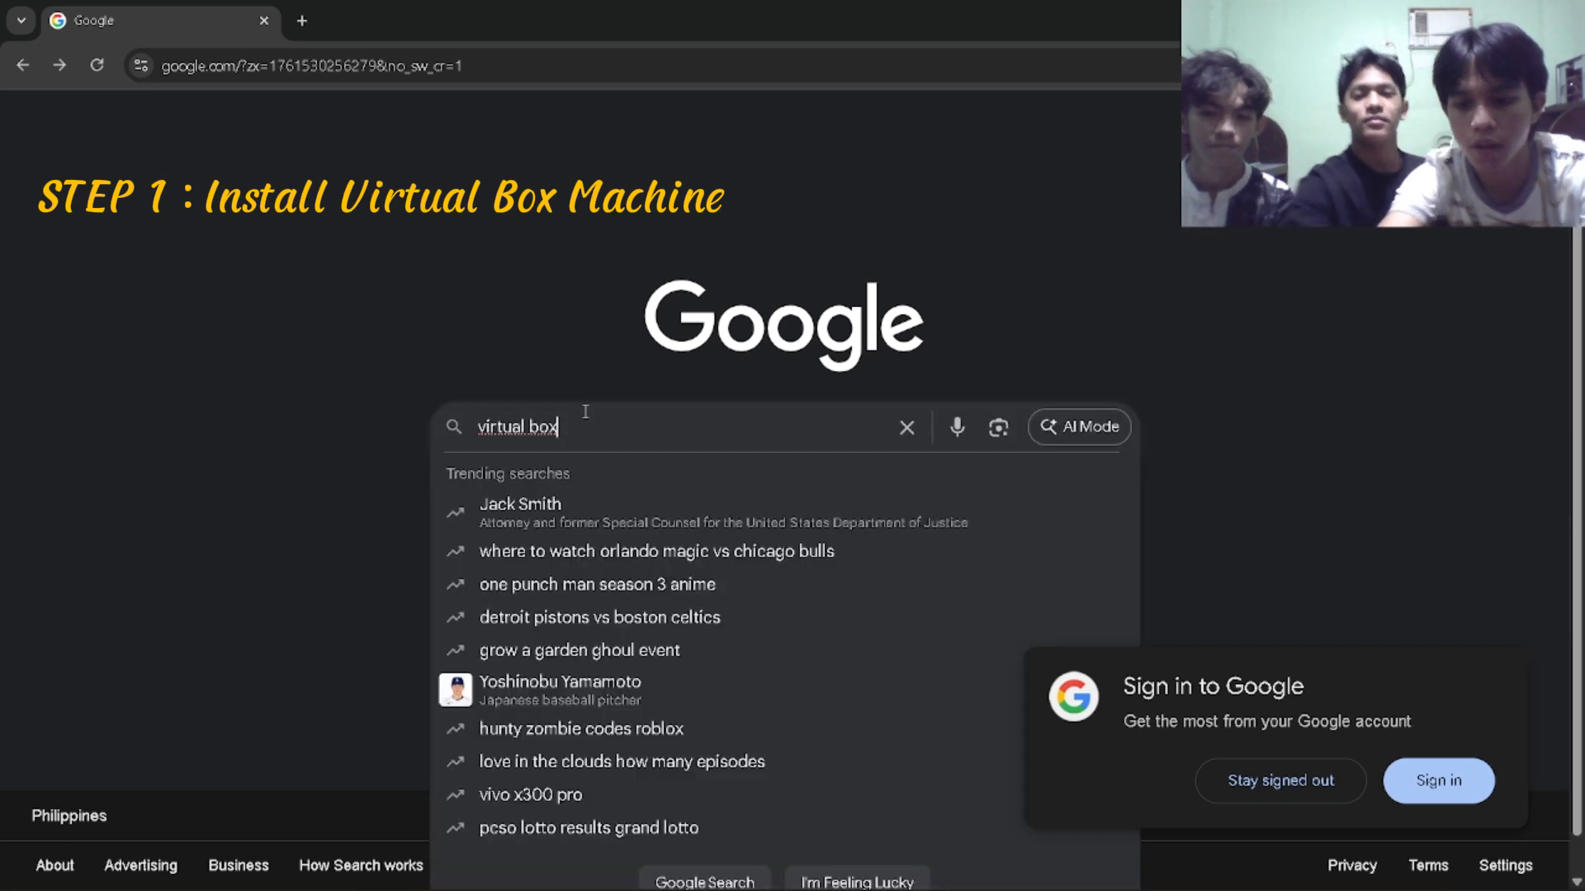
text(vit)
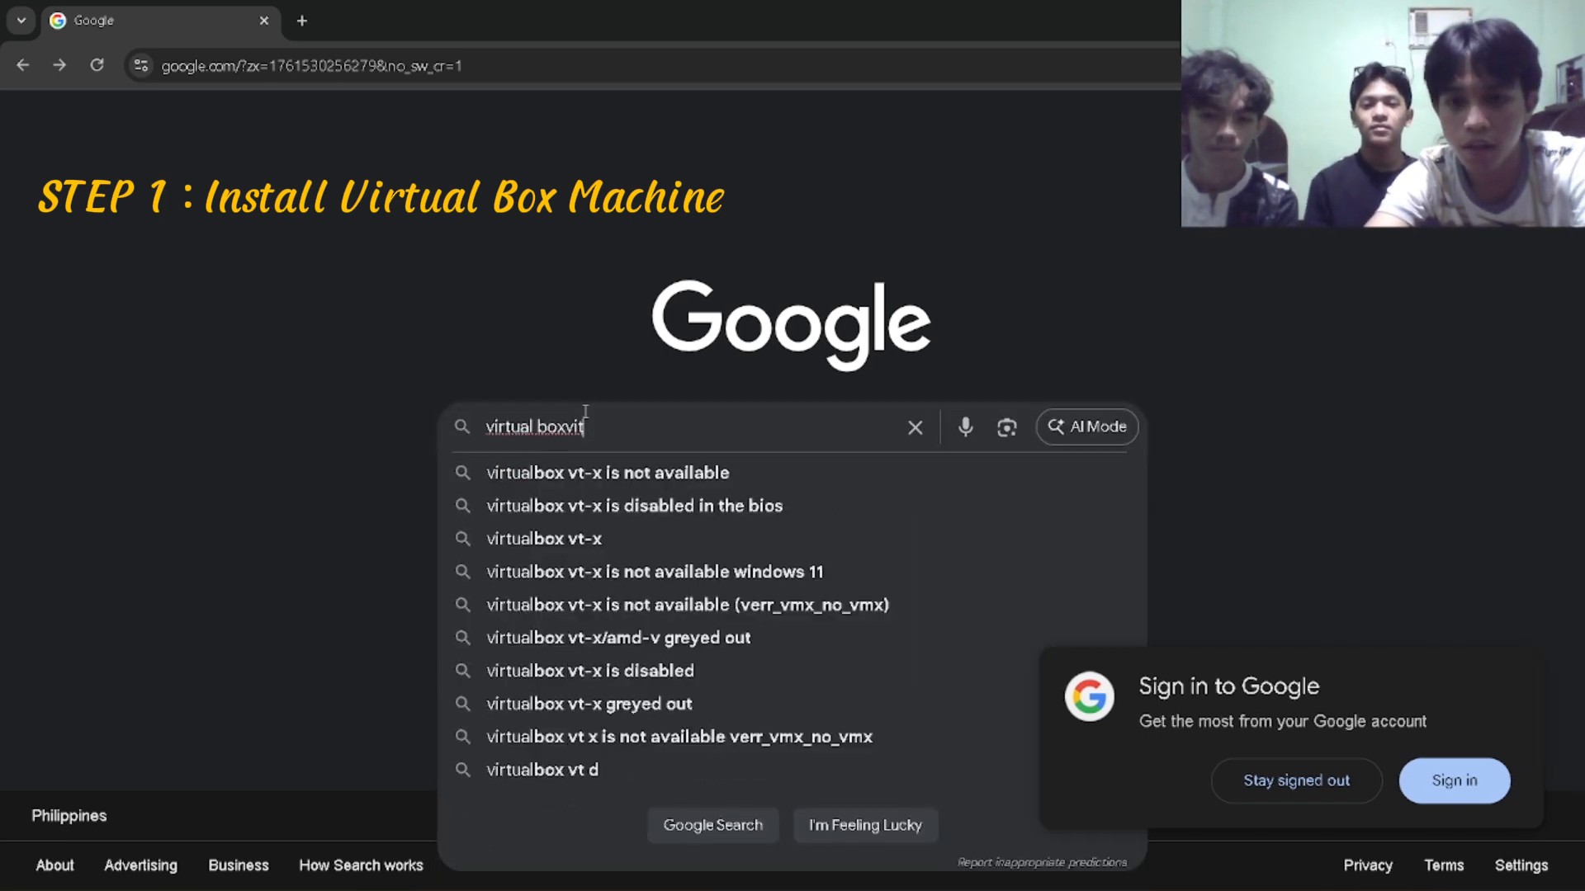
key(BackSpace)
key(BackSpace)
key(BackSpace)
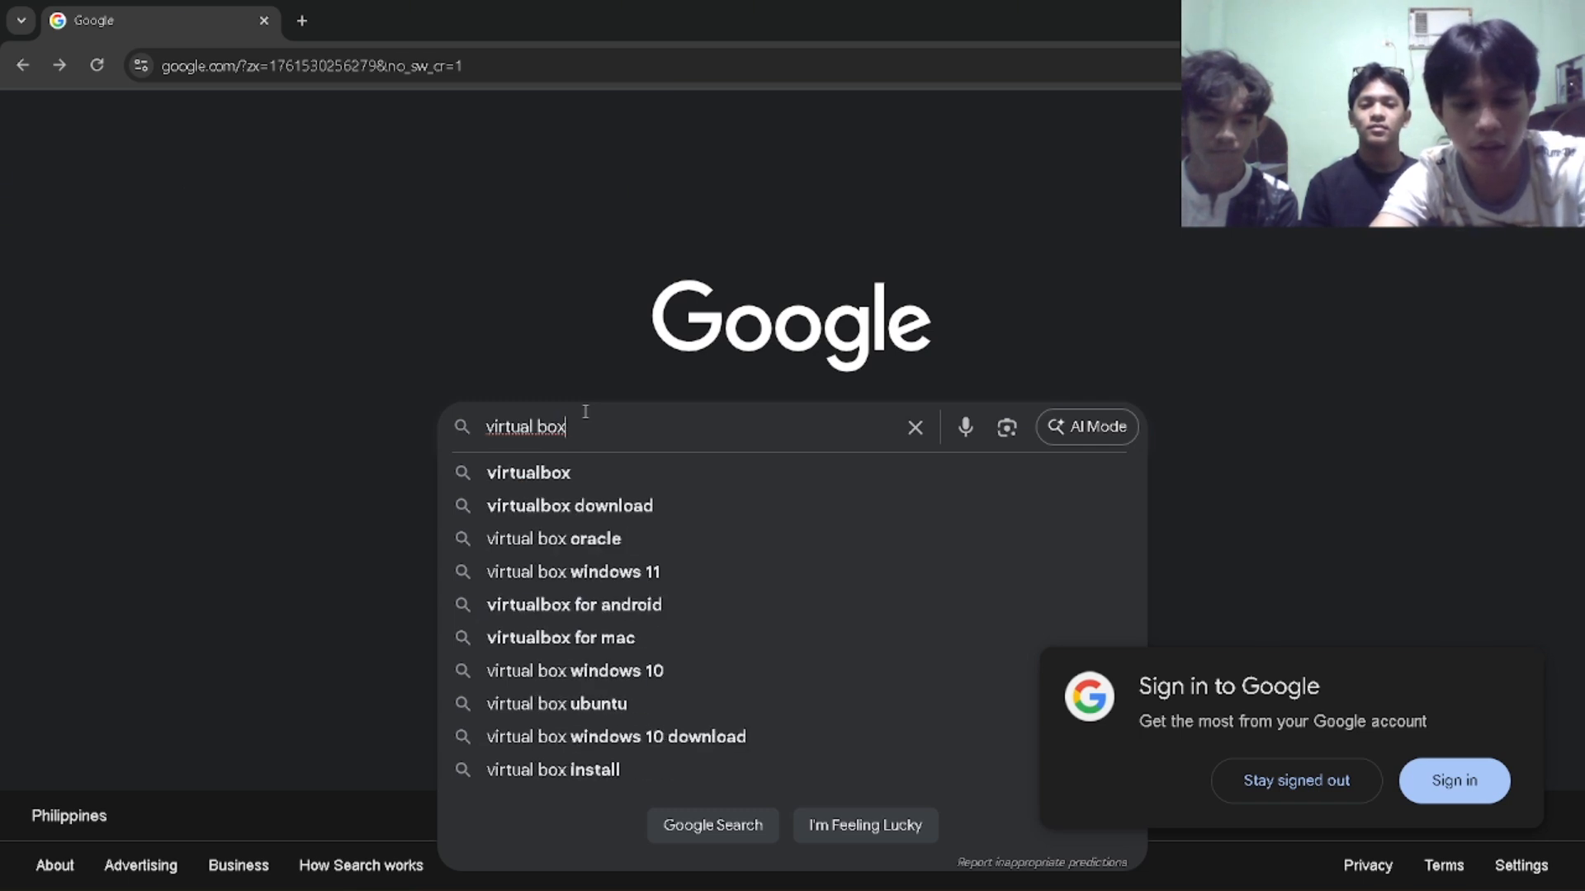
key(Return)
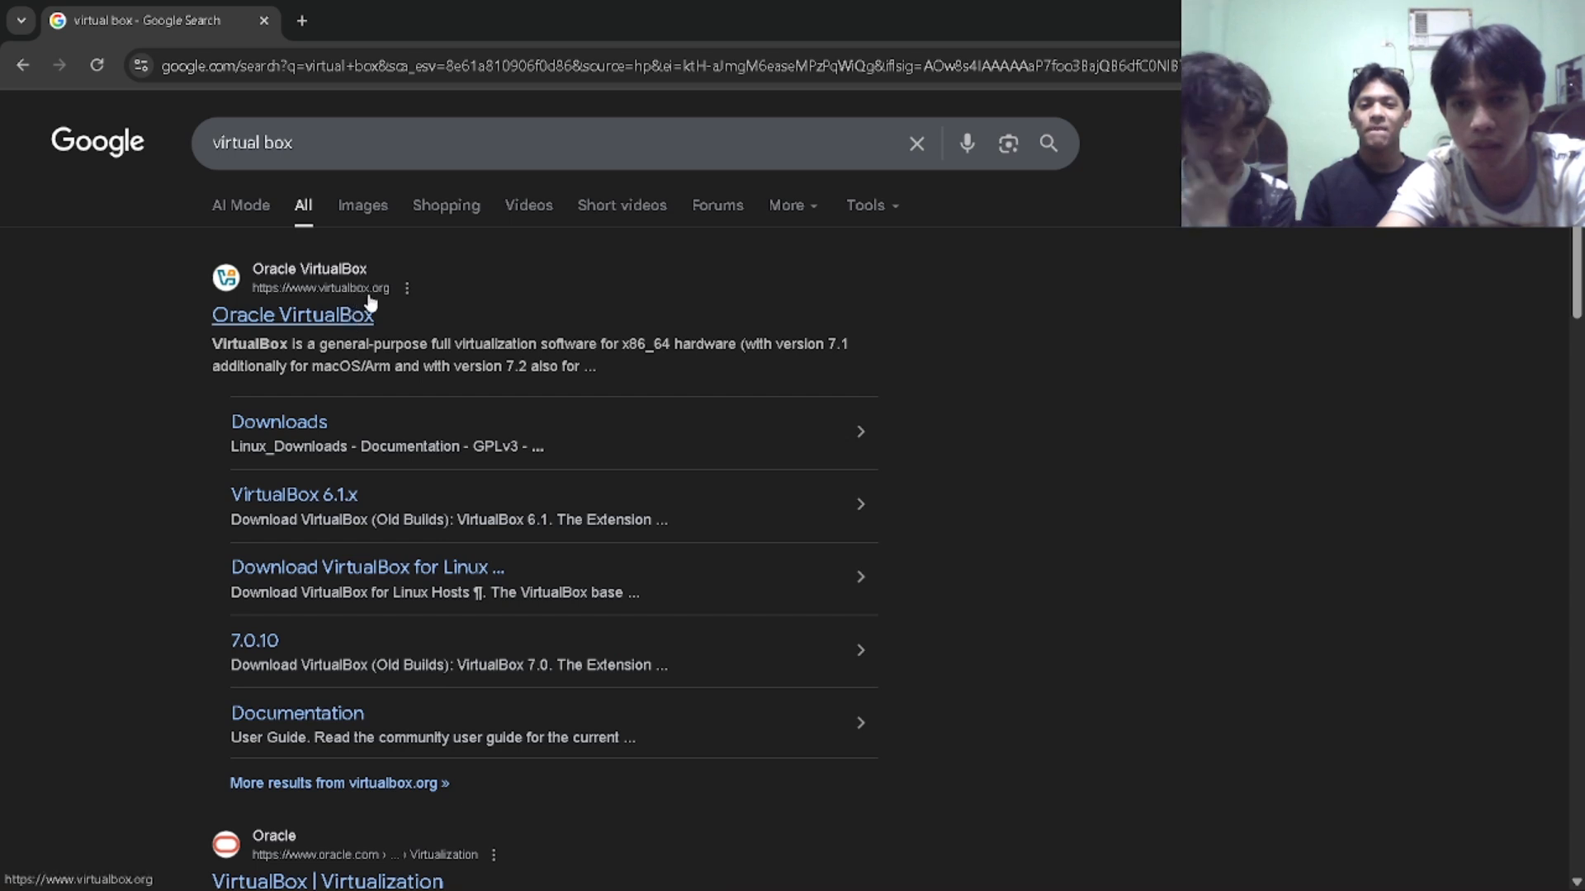
click(323, 322)
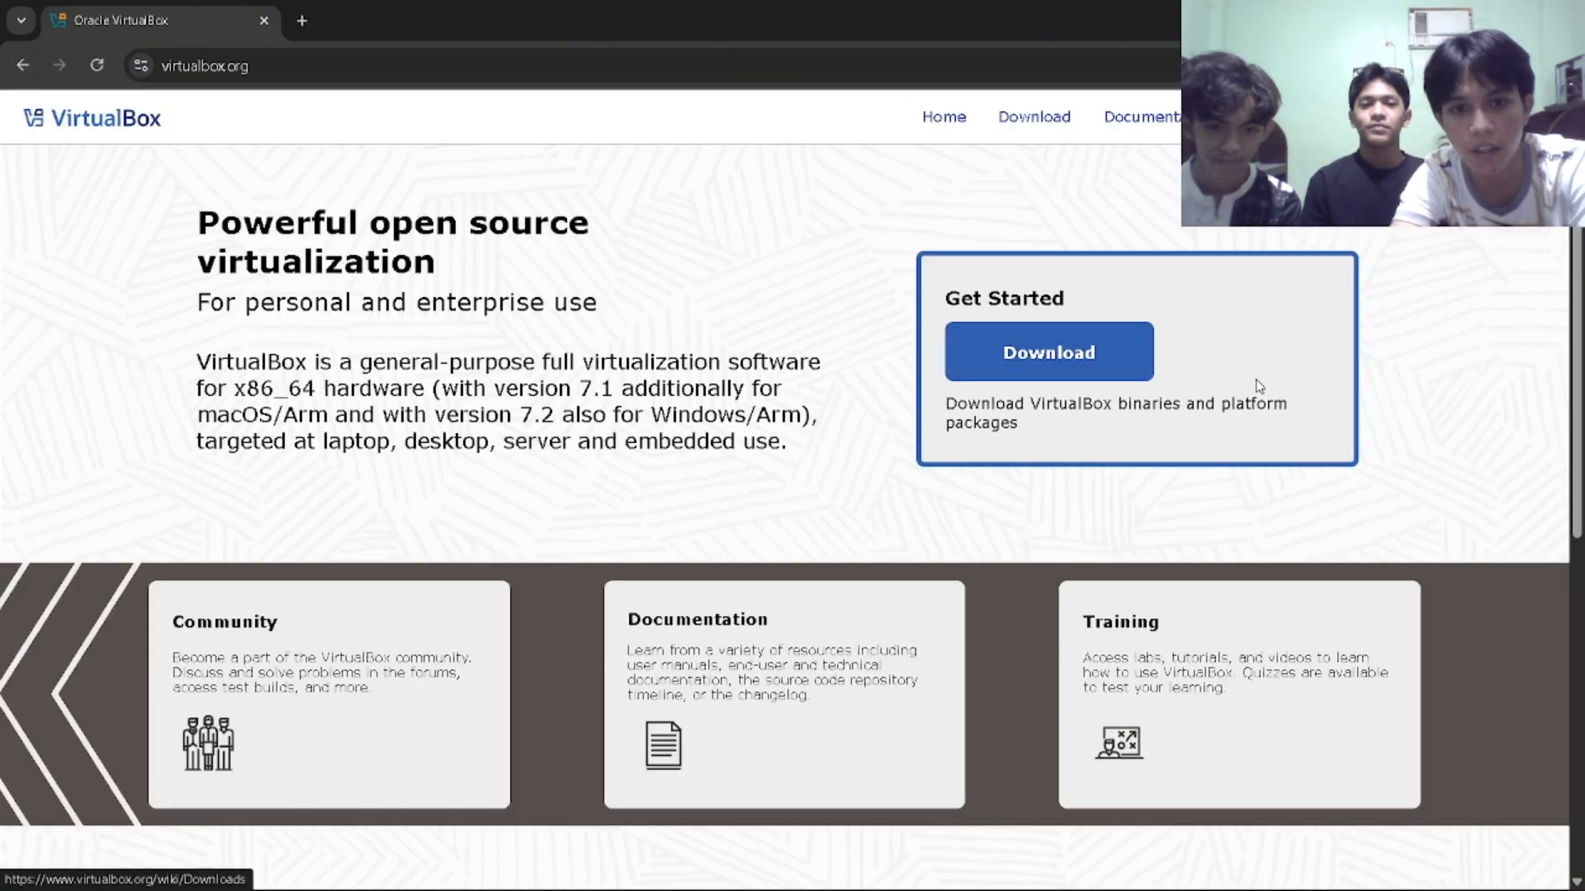
click(1079, 359)
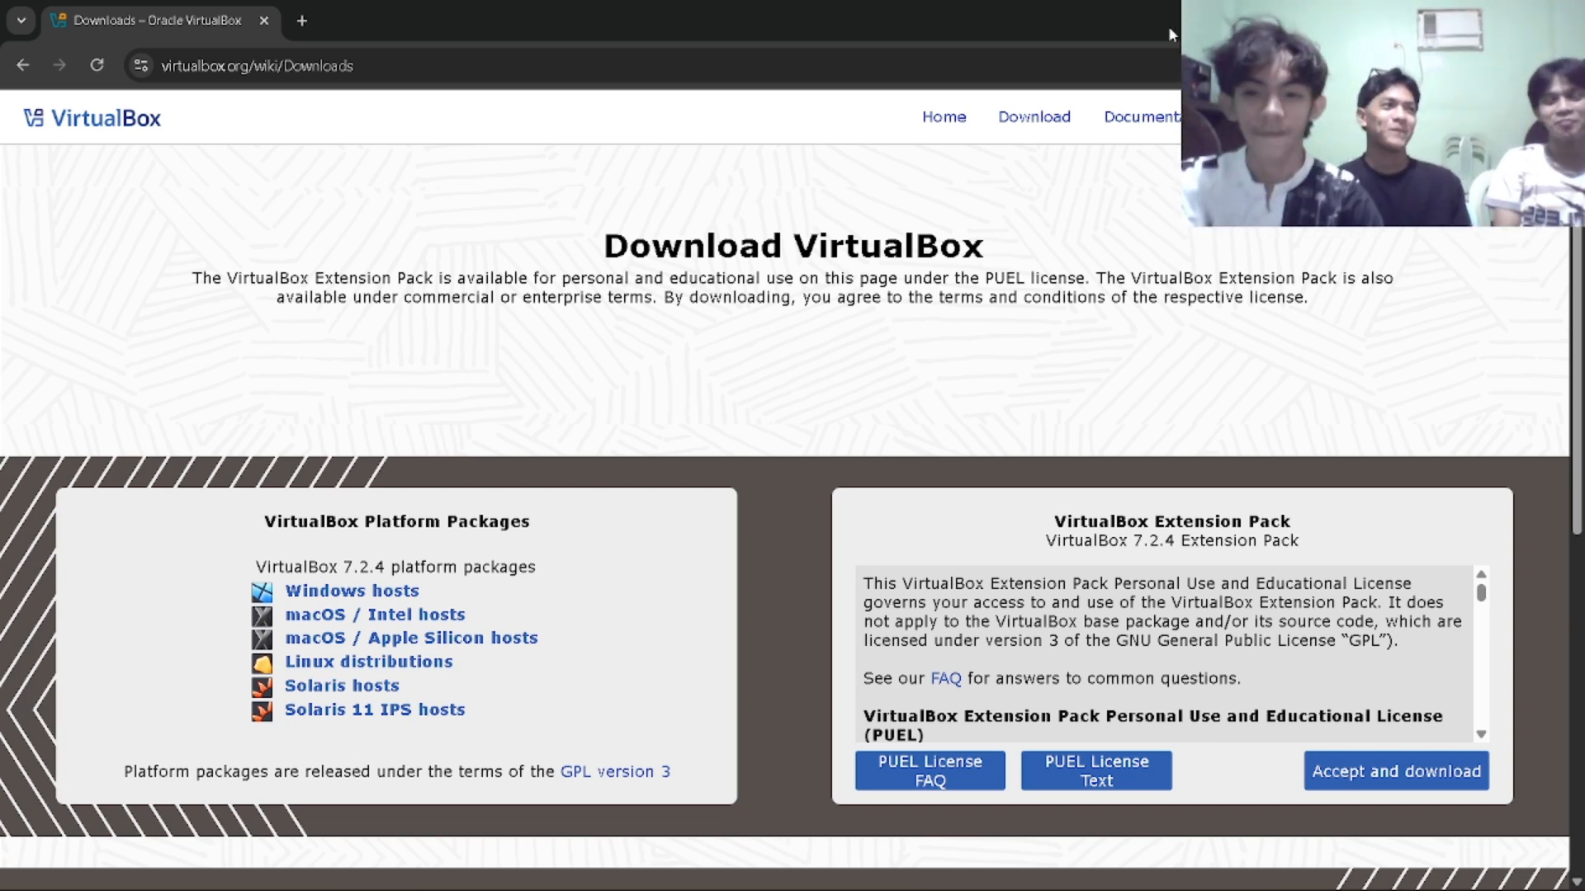
Search for "ubuntu linux iso" in a new browser tab.
click(311, 20)
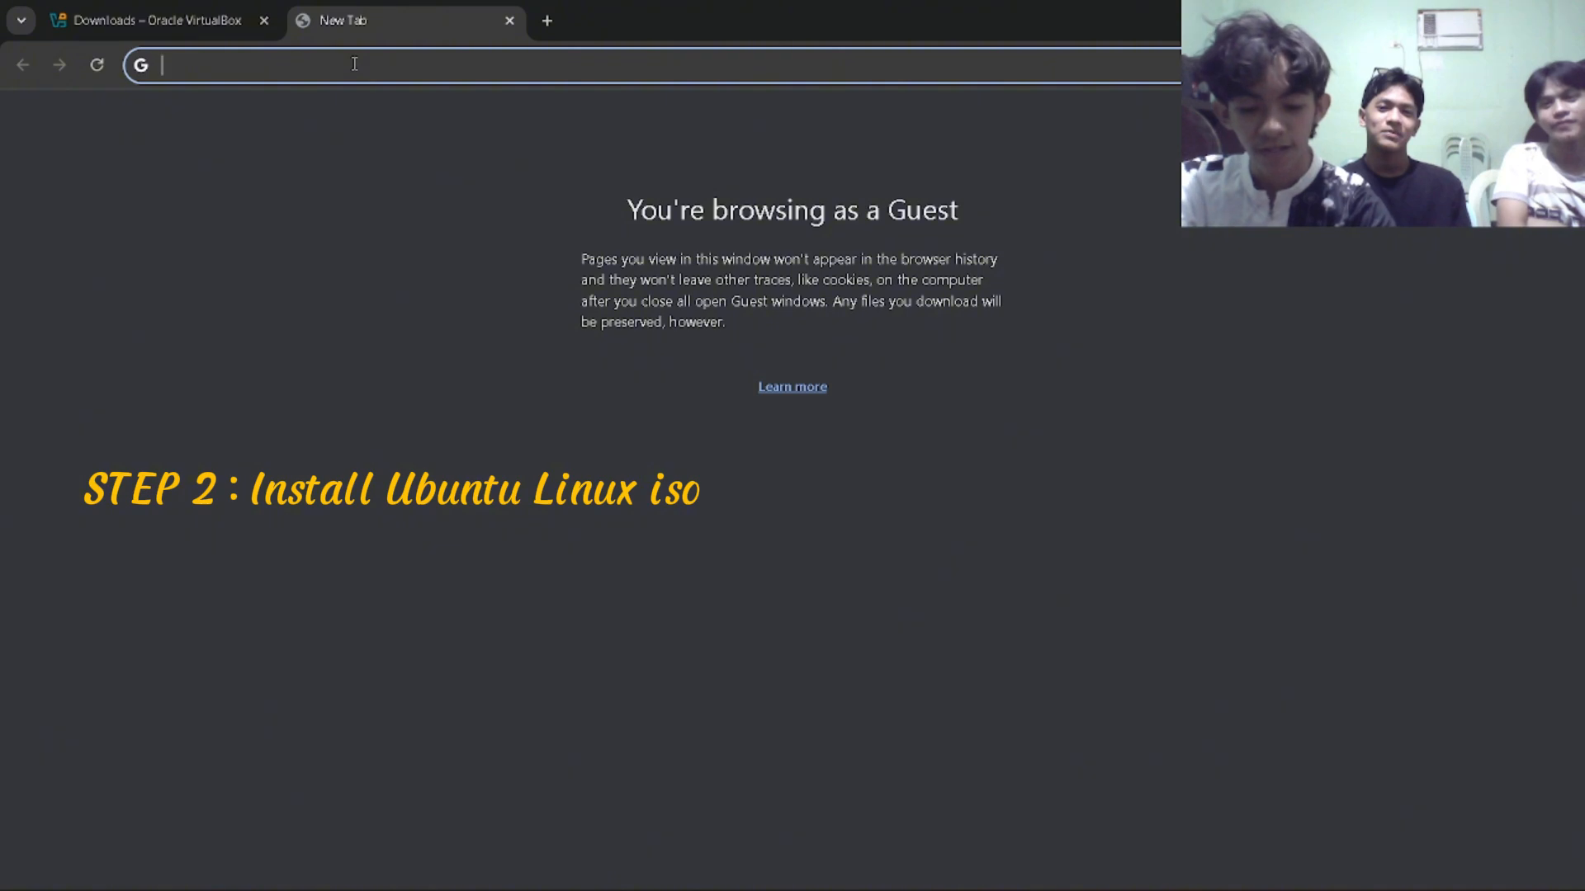
text(ubun)
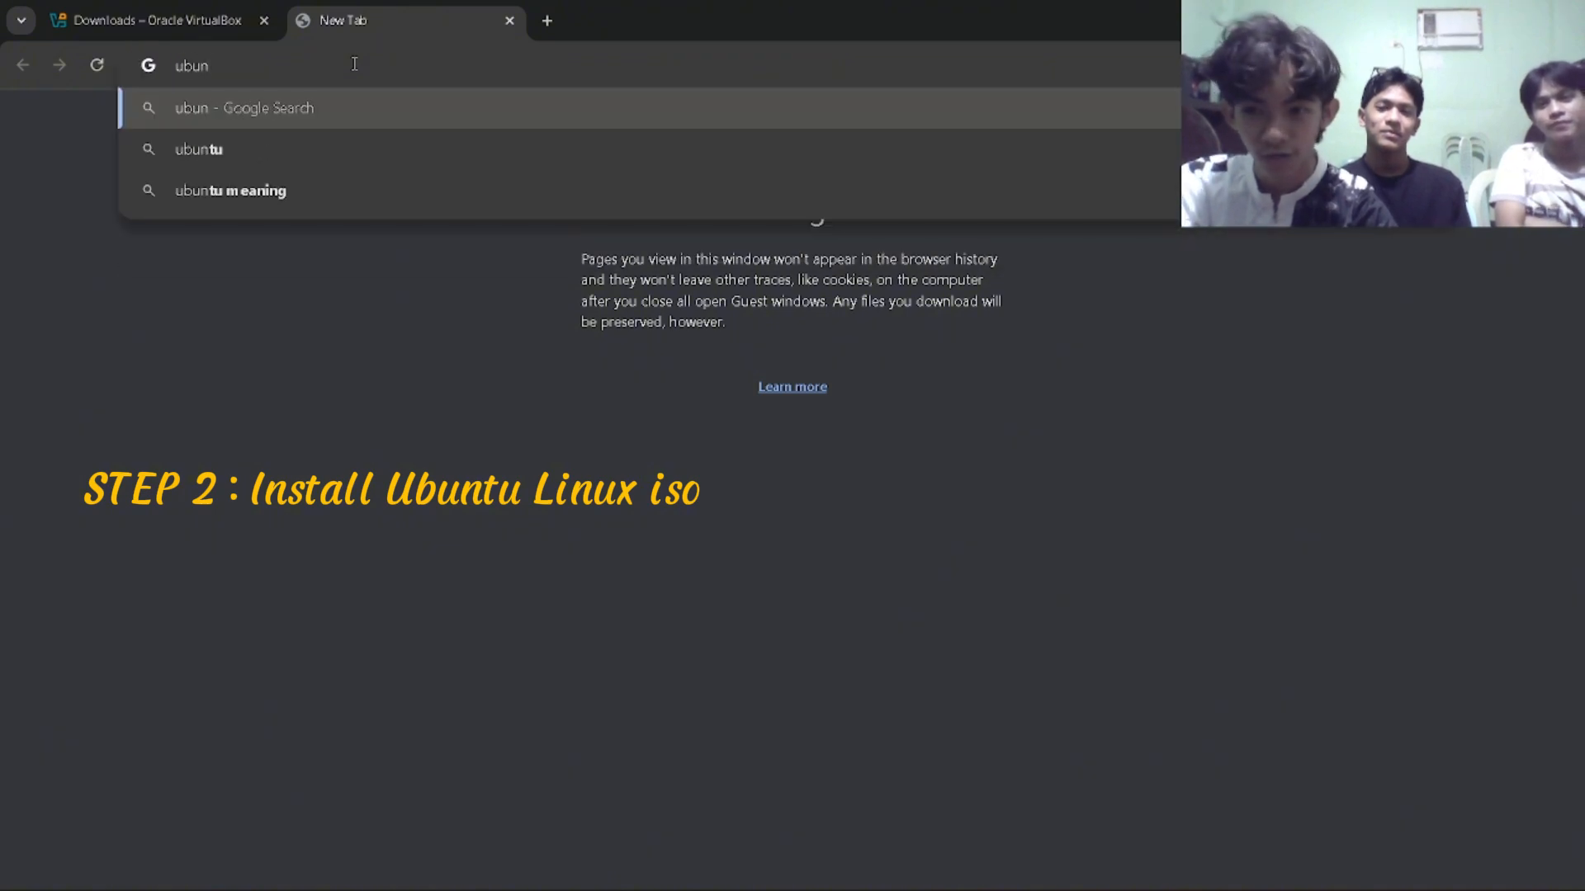
text(tu linus)
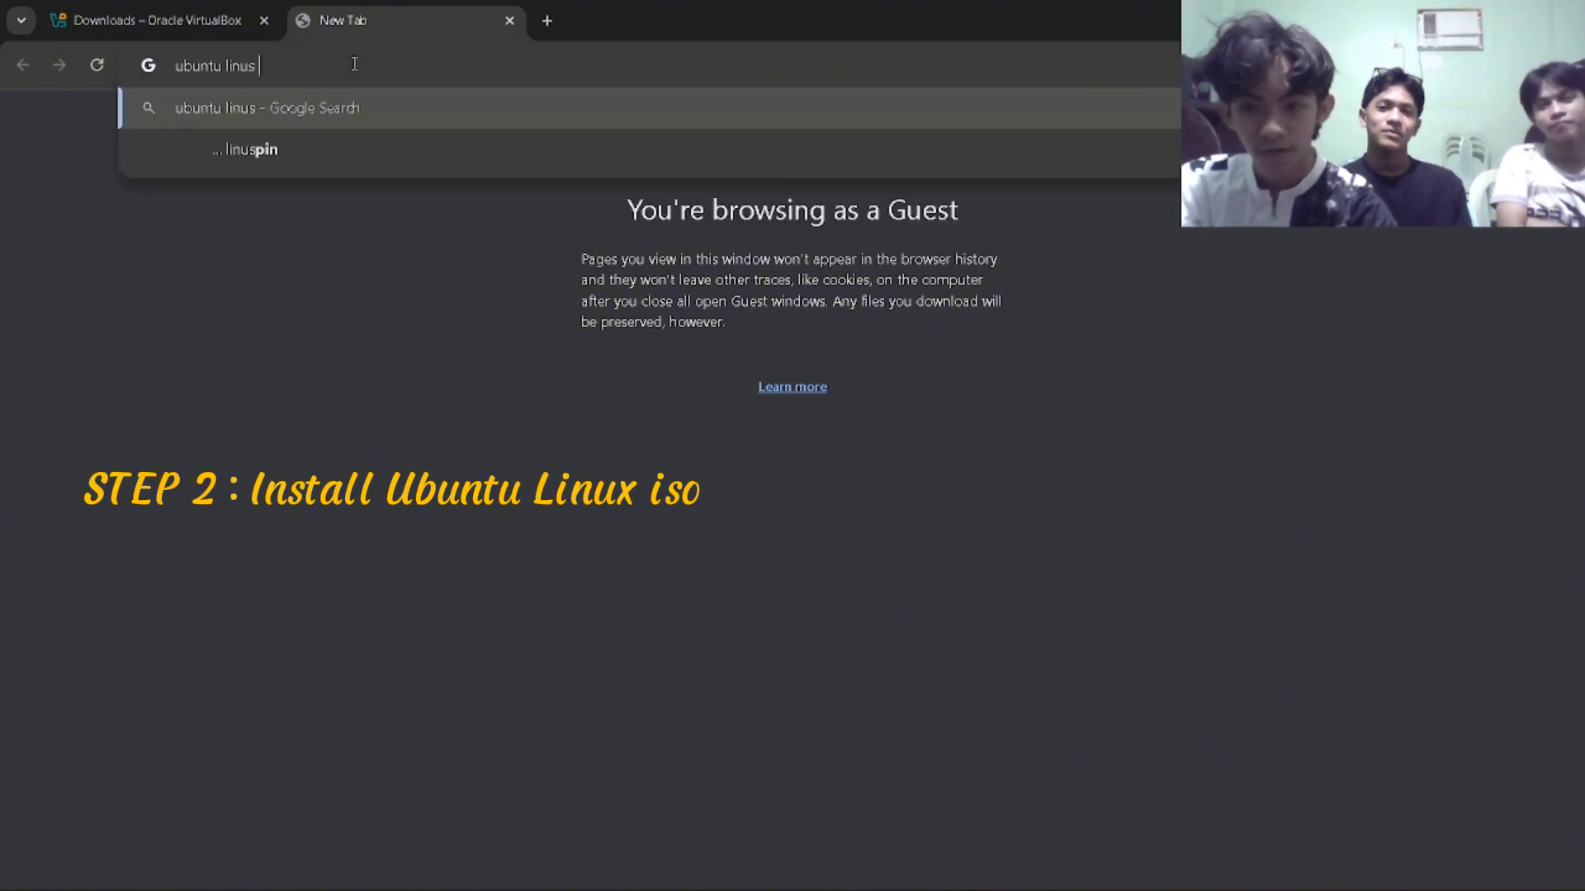
key(BackSpace)
key(BackSpace)
text(x )
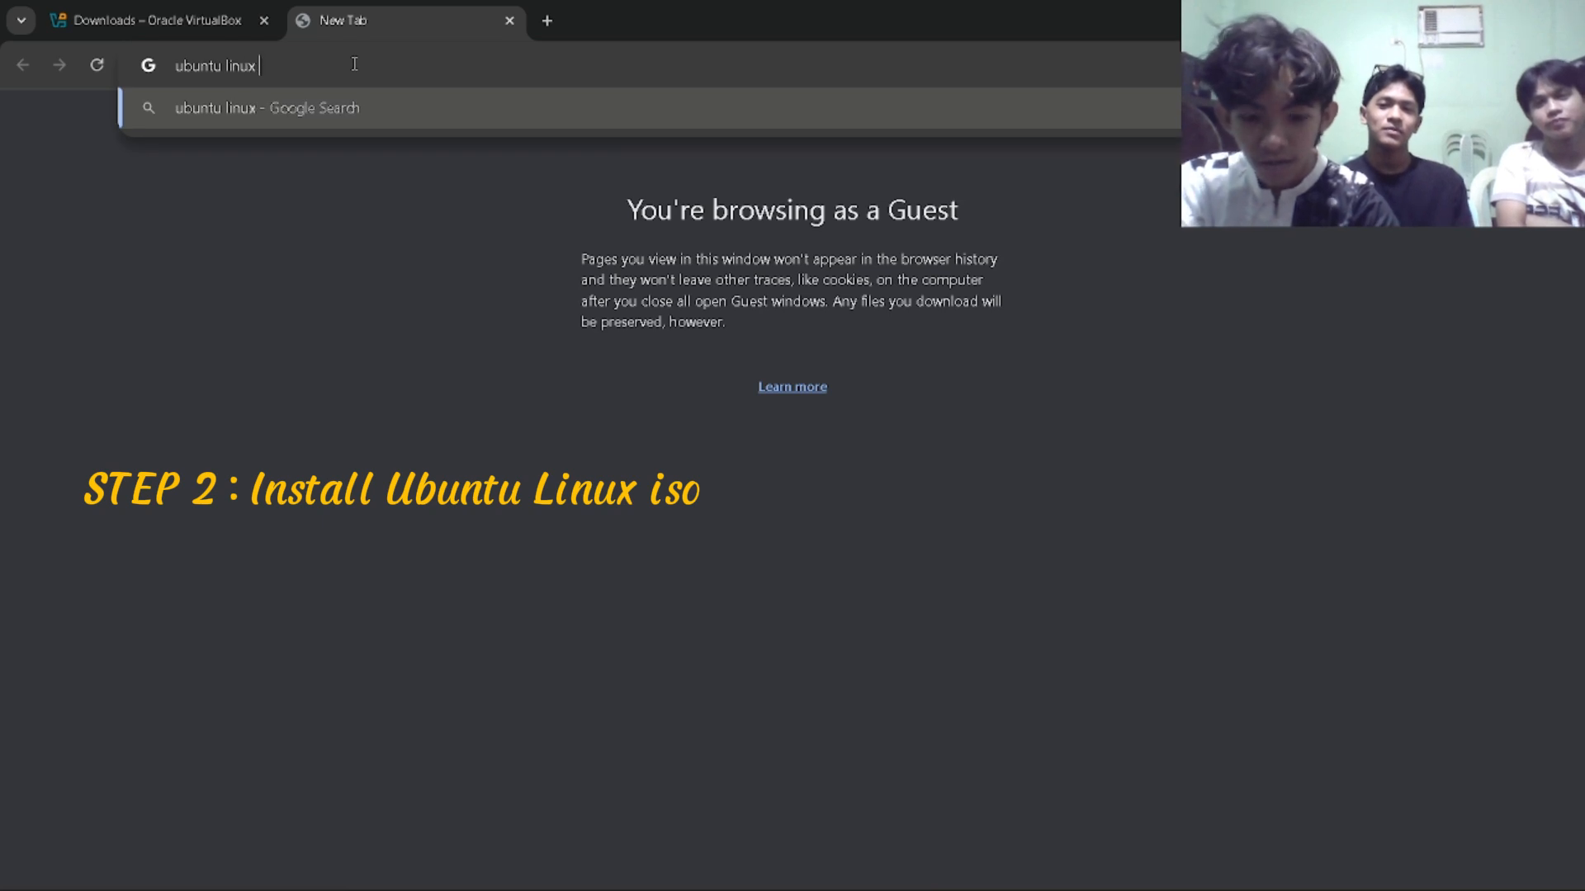
text(iso)
key(Return)
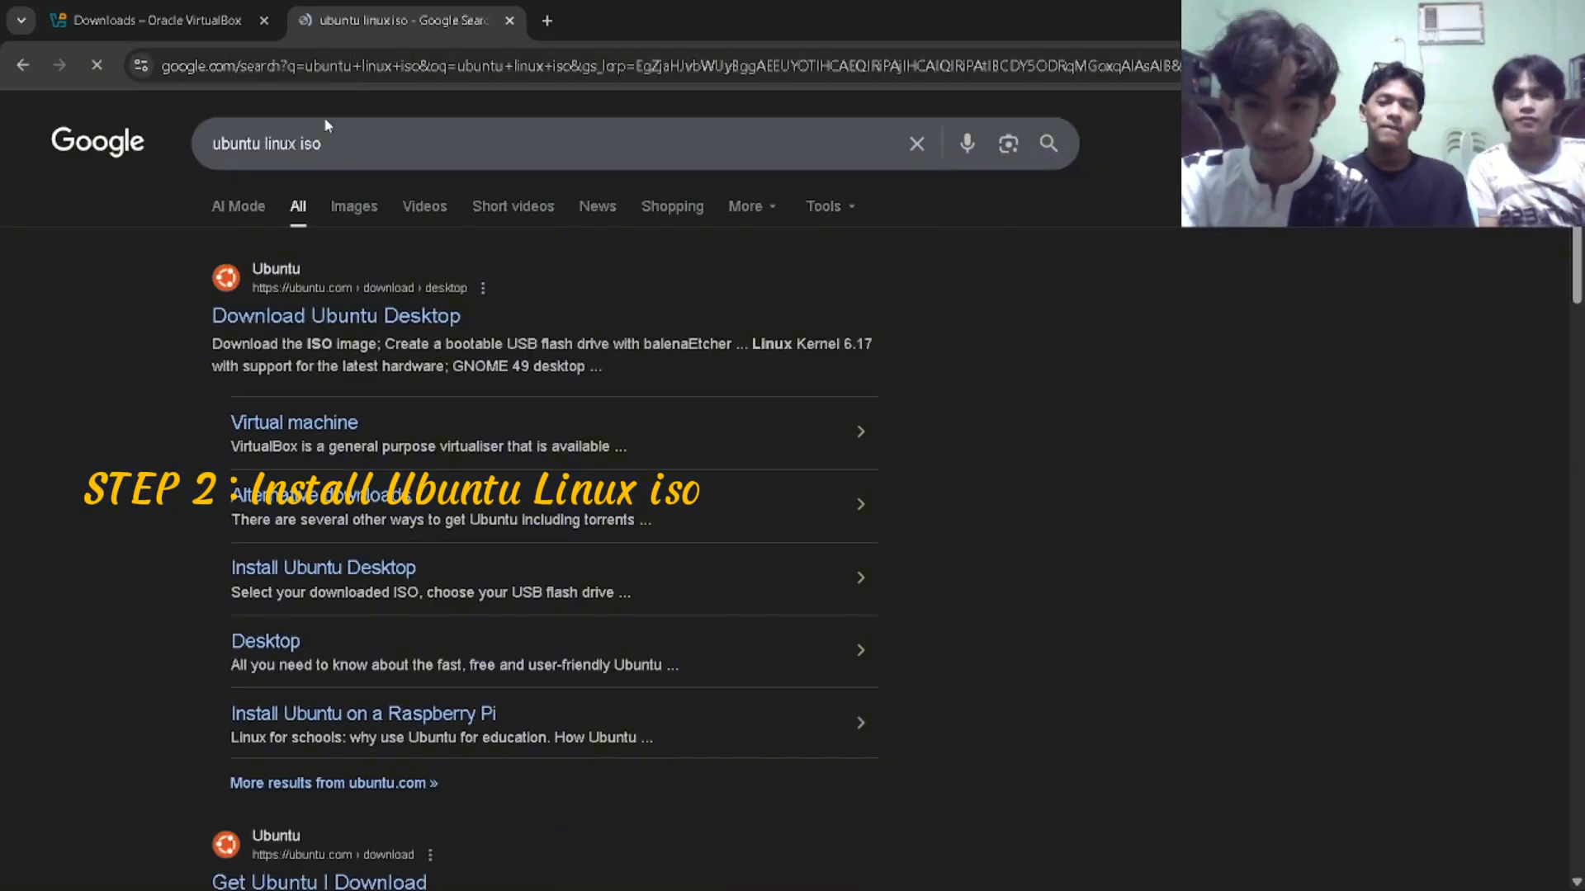
Request the Ubuntu 24.04.3 LTS Intel or AMD 64-bit download from the Download Ubuntu Desktop page and dismiss the save dialog.
click(292, 318)
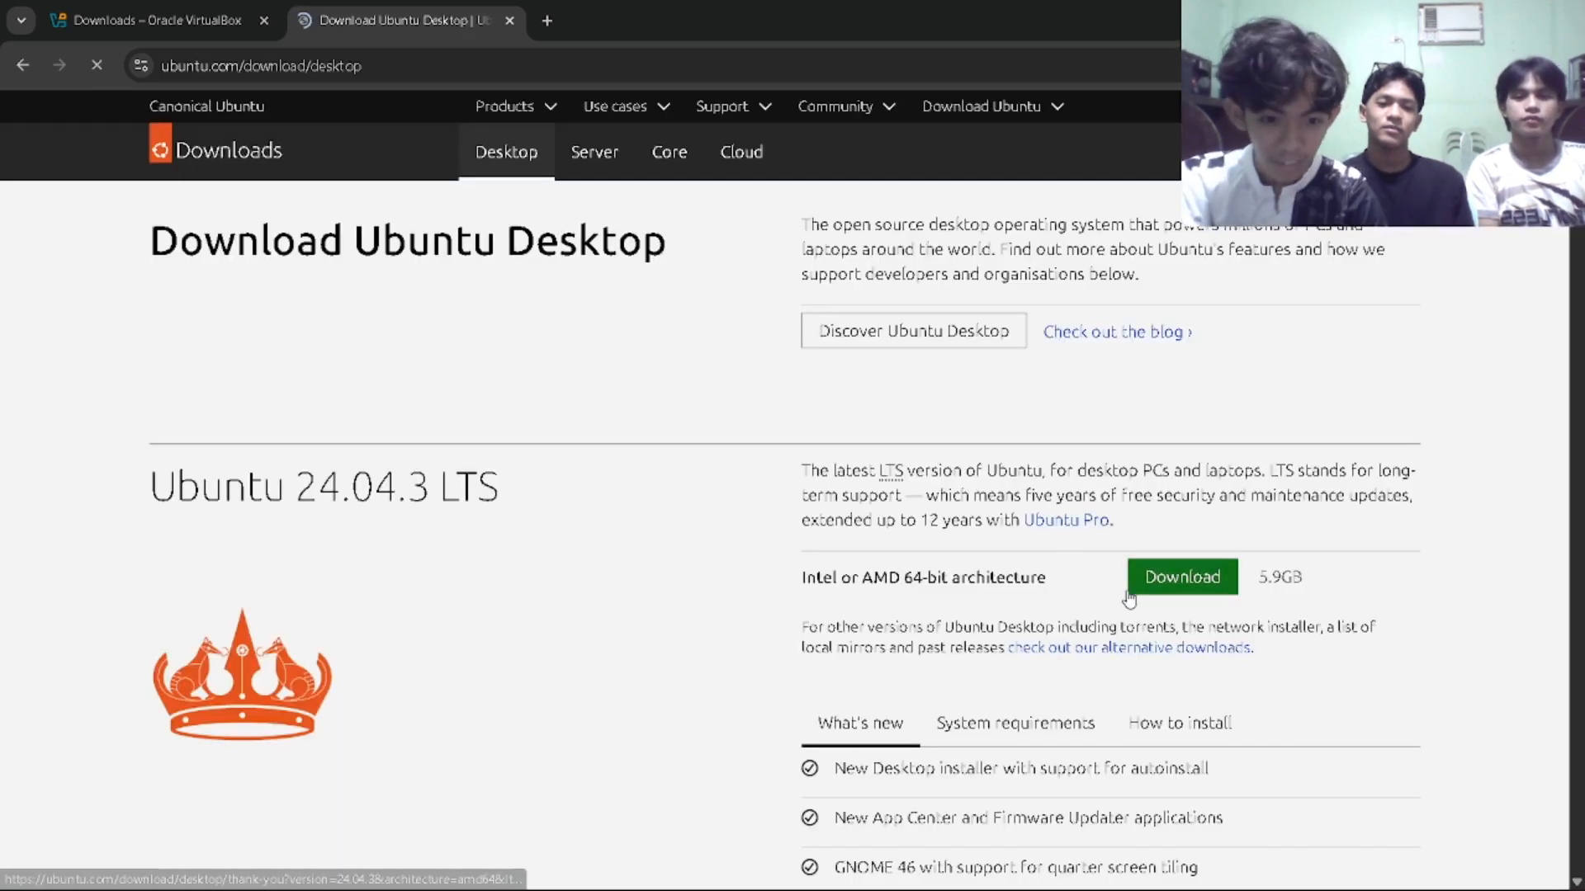
click(1181, 576)
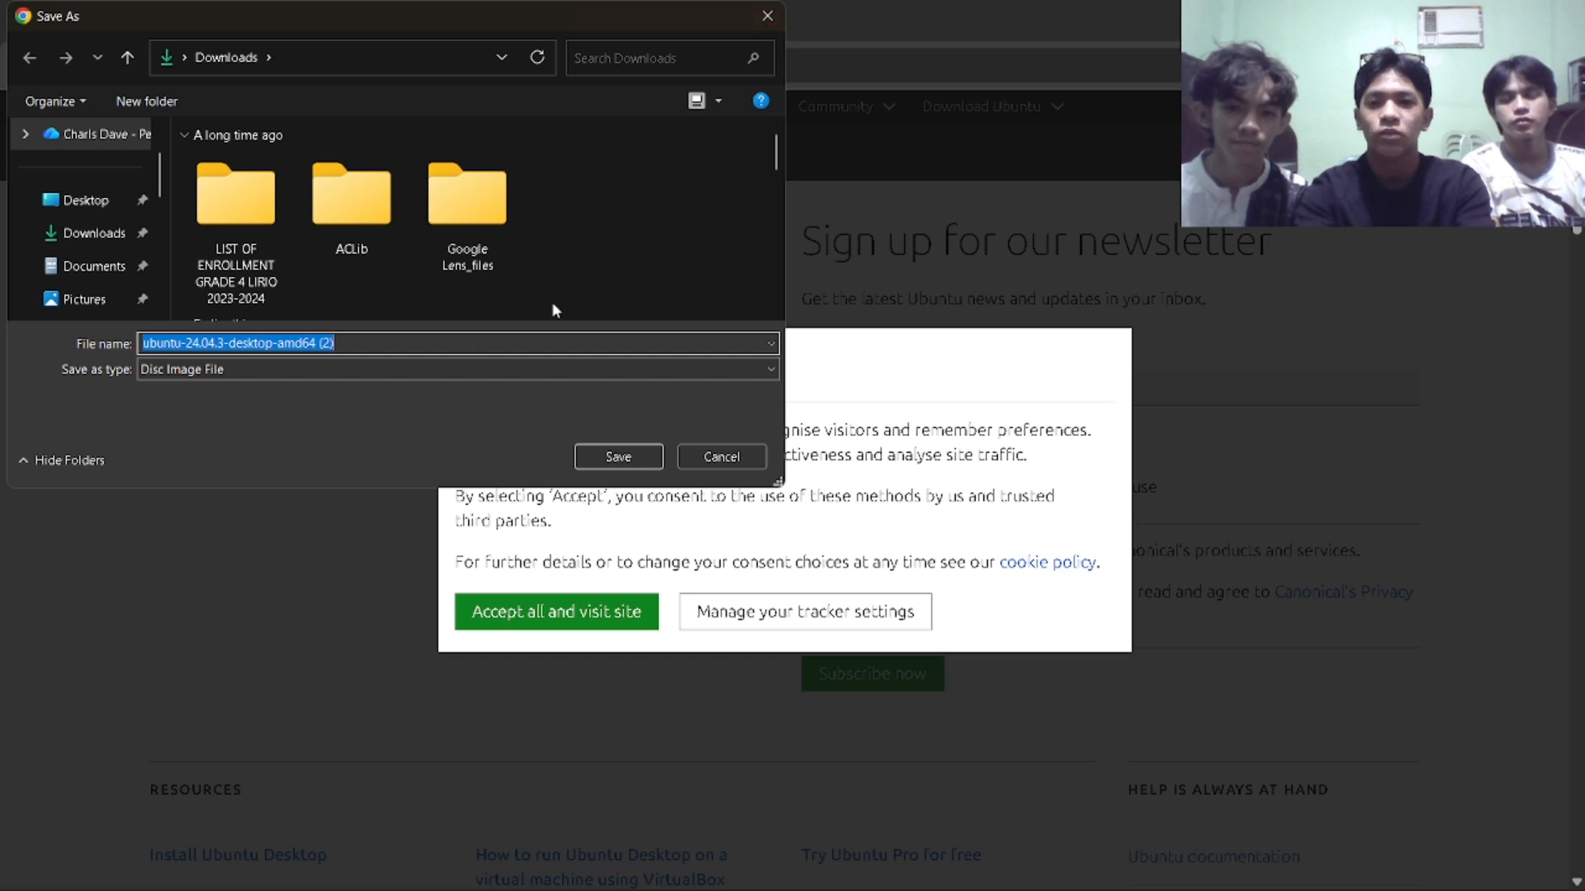
click(763, 19)
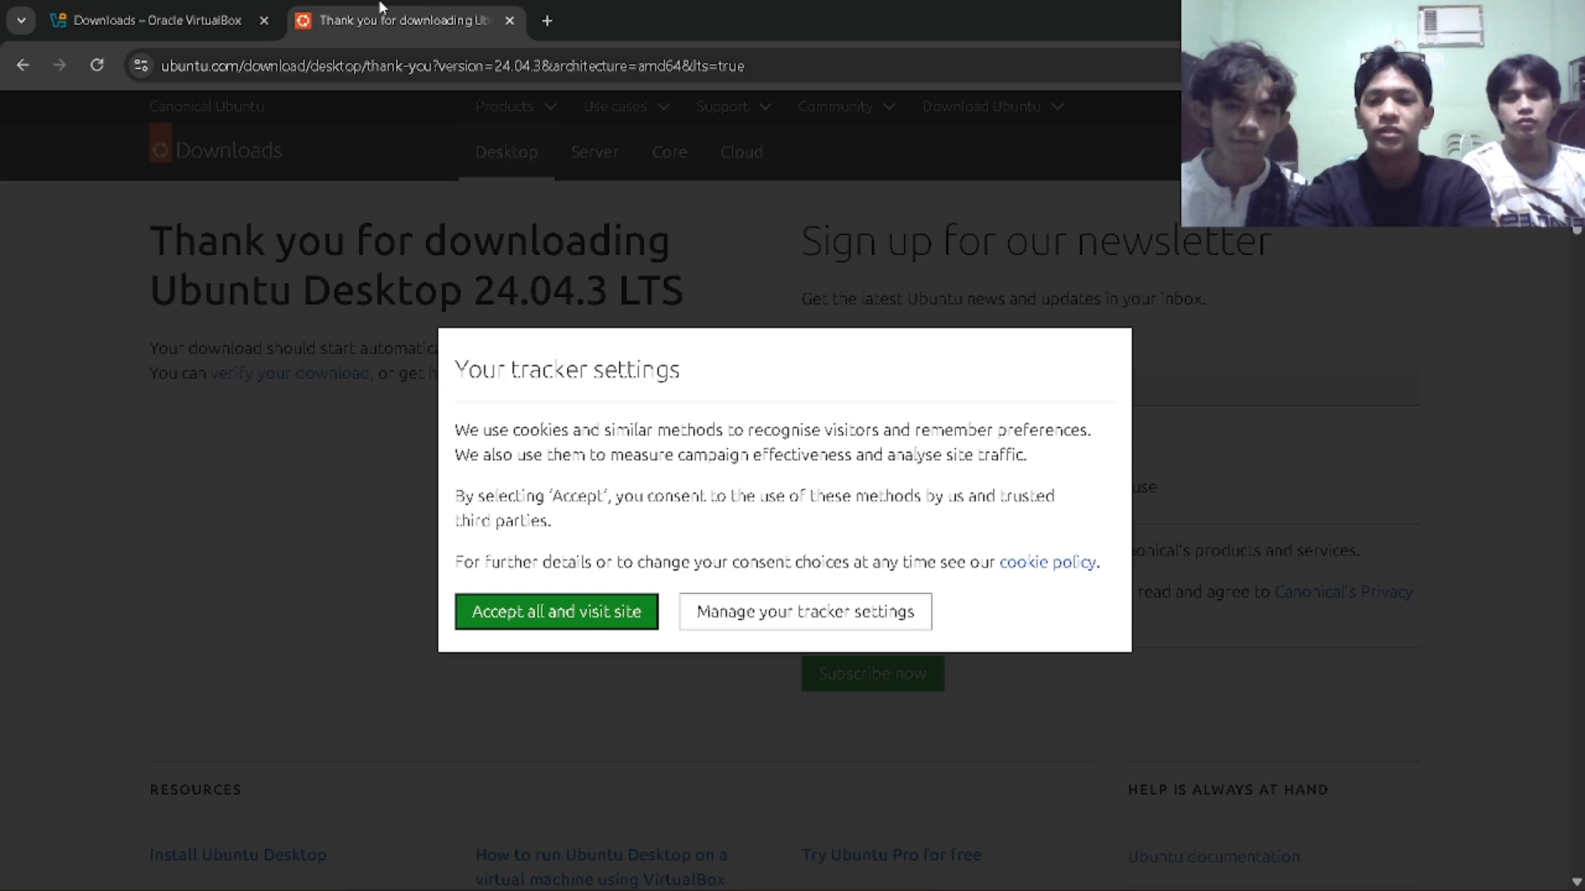
Switch to the Downloads folder in File Explorer and check the VirtualBox installer and Ubuntu ISO files.
key(super+d)
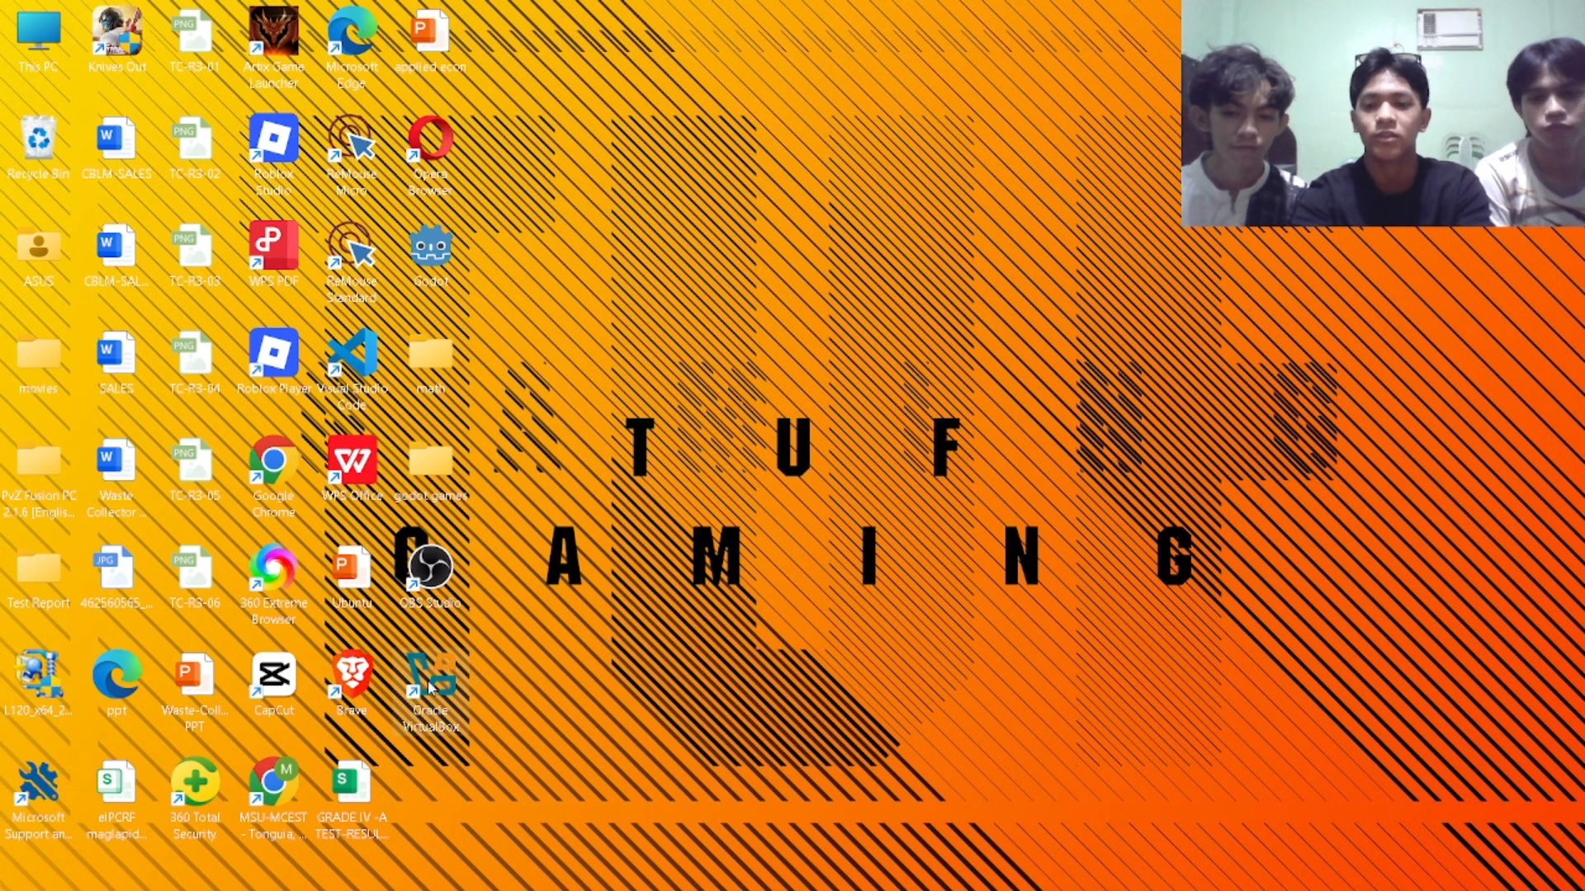
key(alt+Tab)
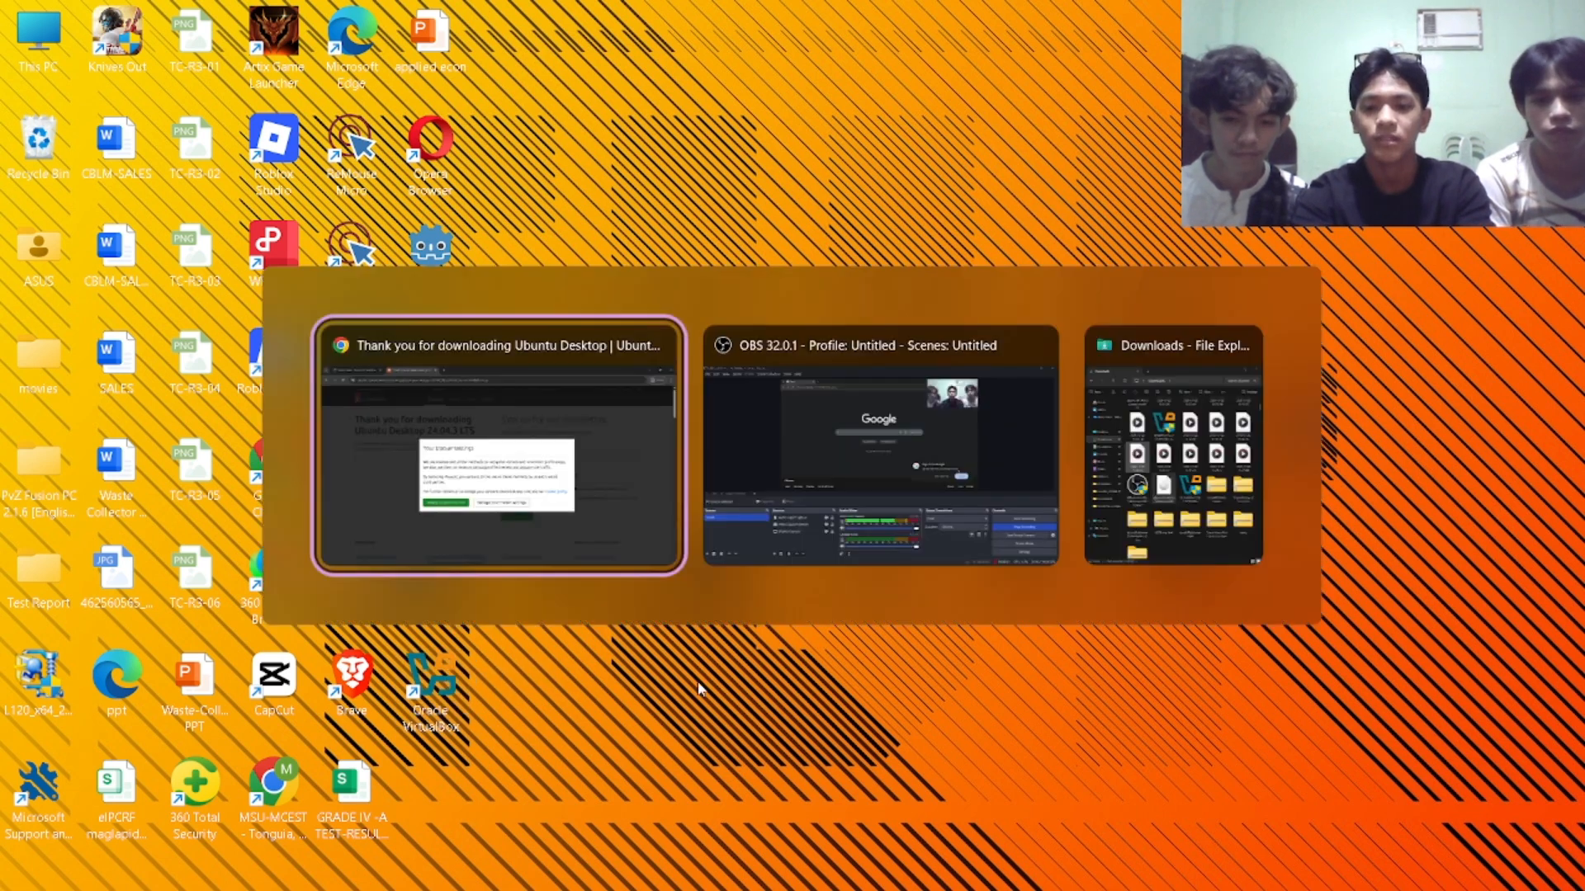
key(alt+Tab)
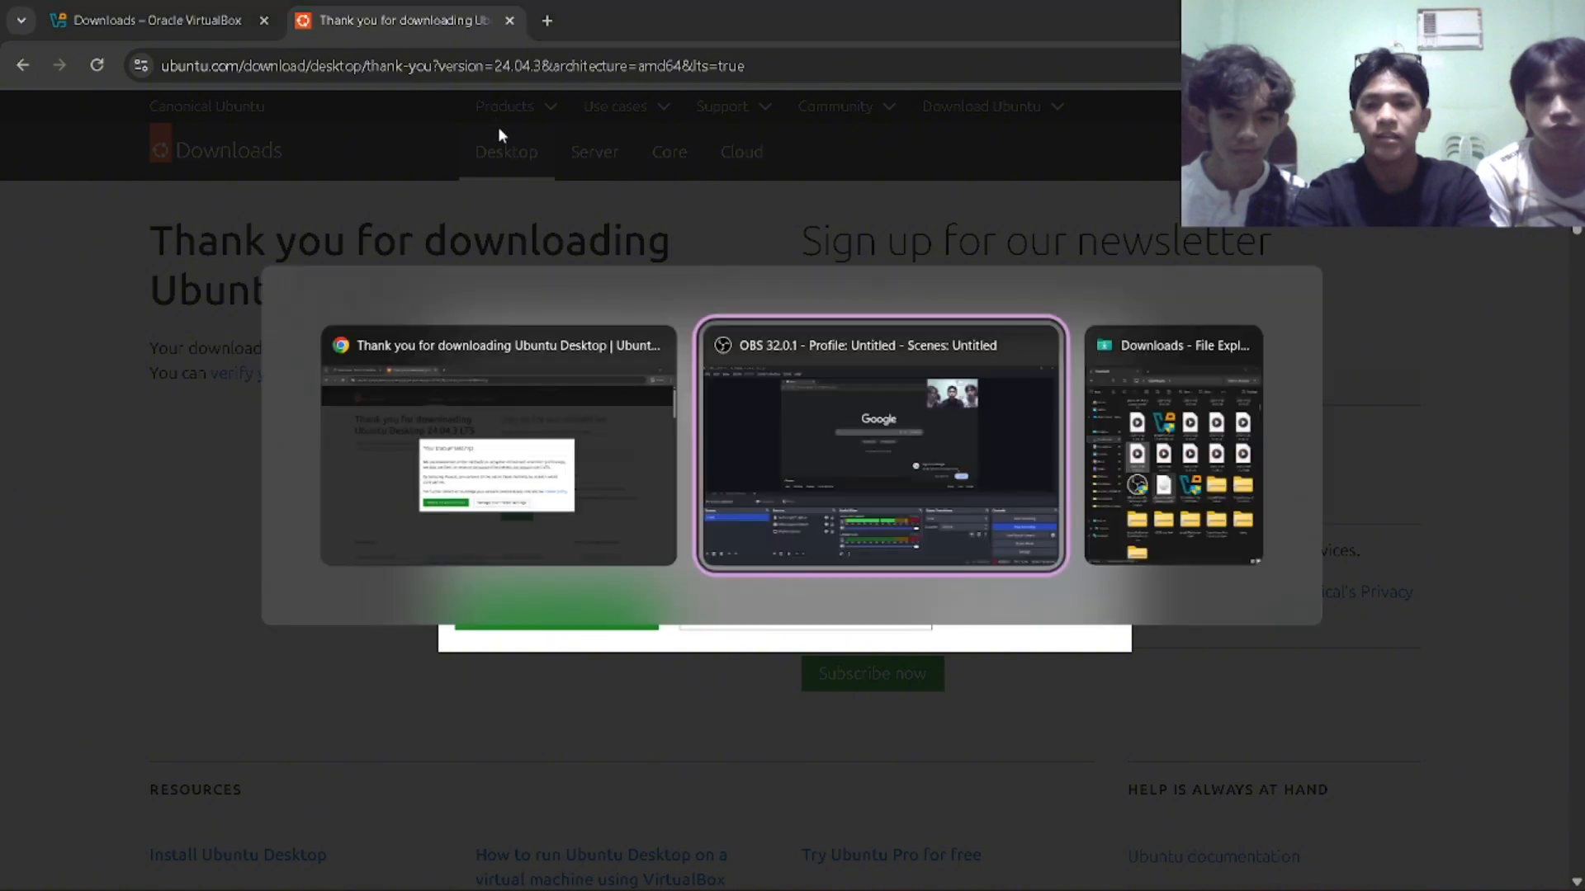
key(alt+Tab)
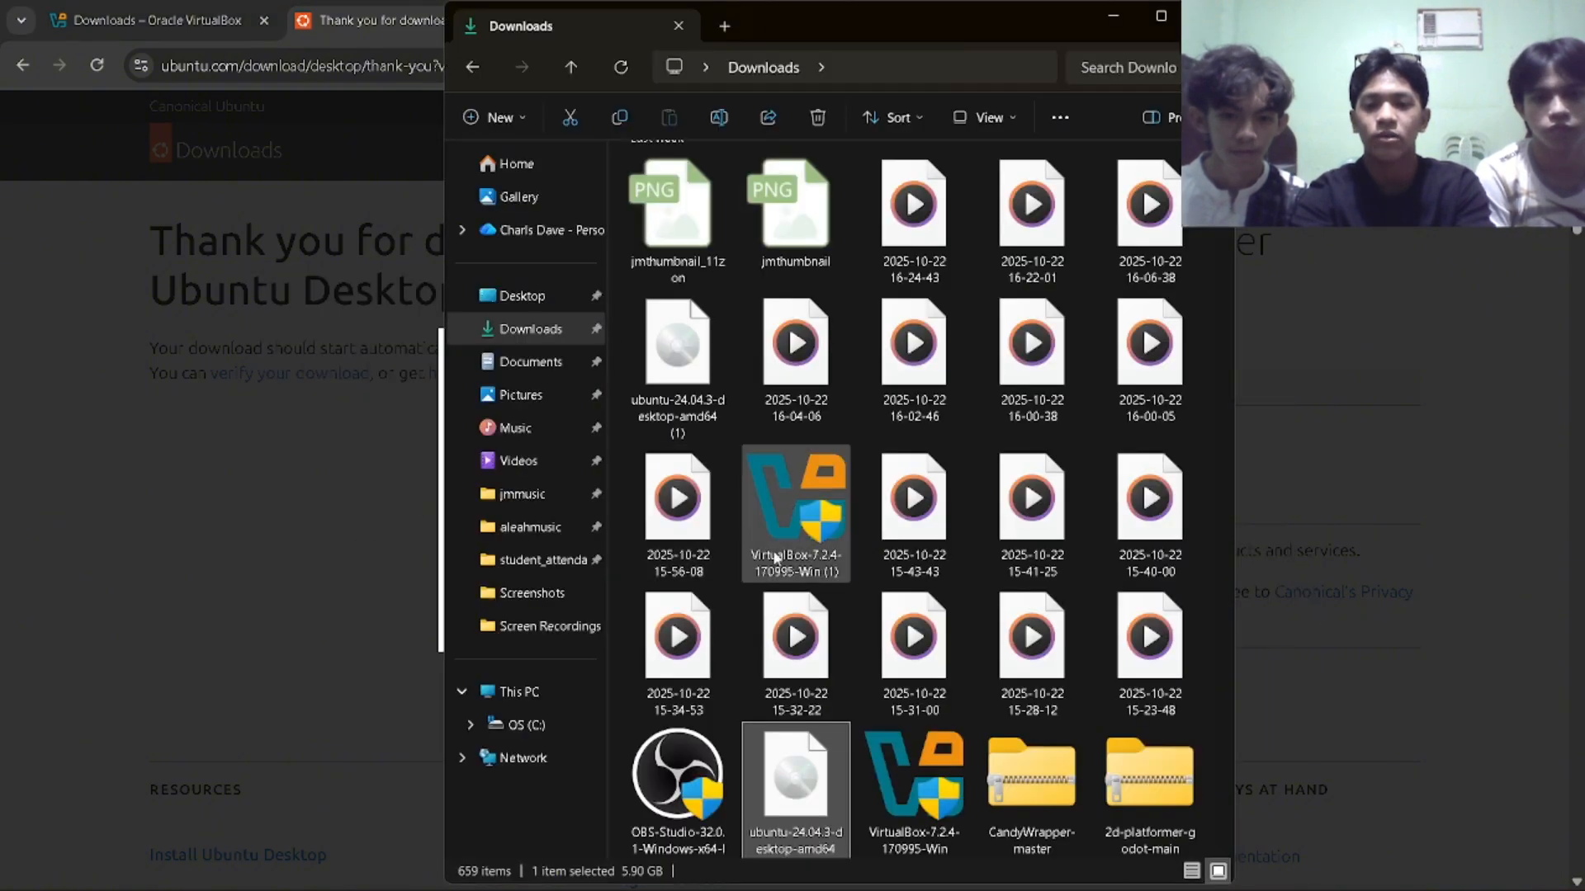
click(799, 728)
Launch Oracle VirtualBox from the desktop in a maximized window, dismissing the McAfee offer.
key(super+d)
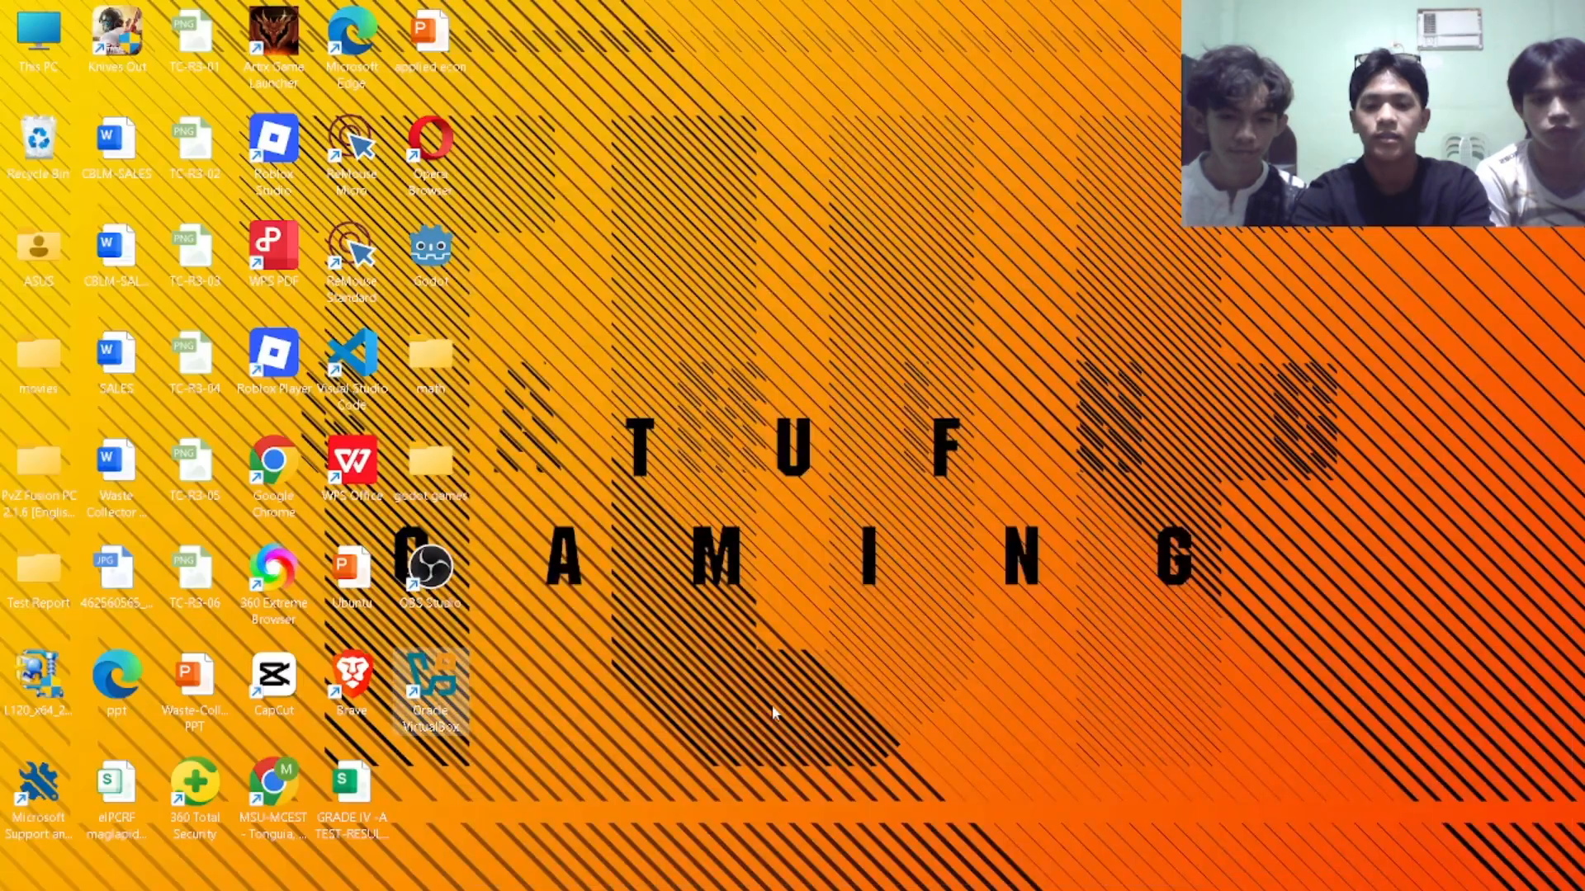
double_click(450, 678)
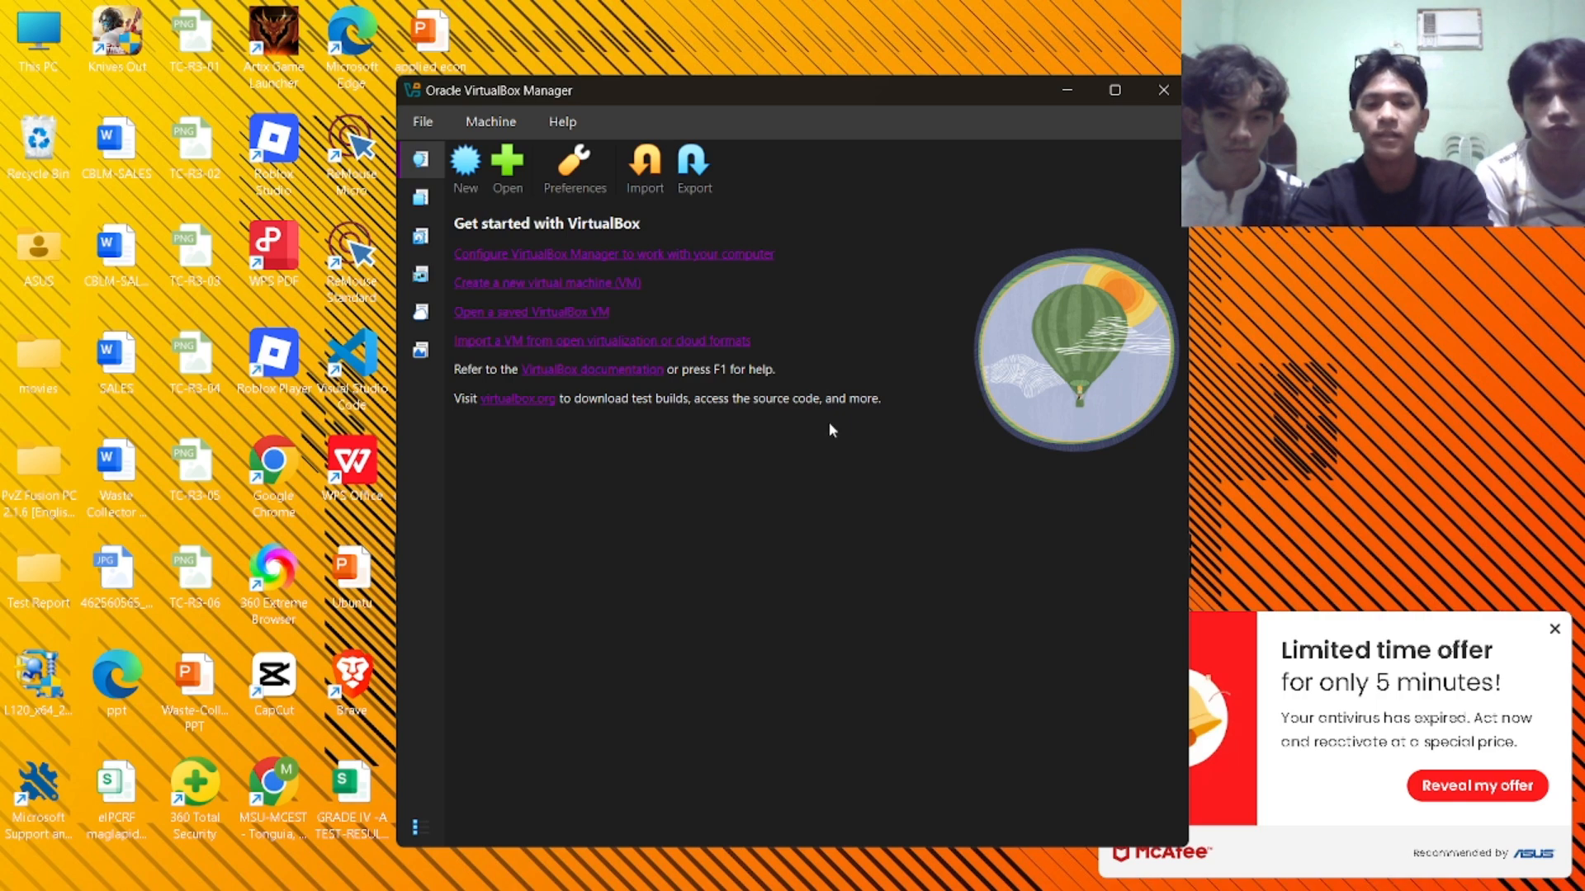
click(1555, 629)
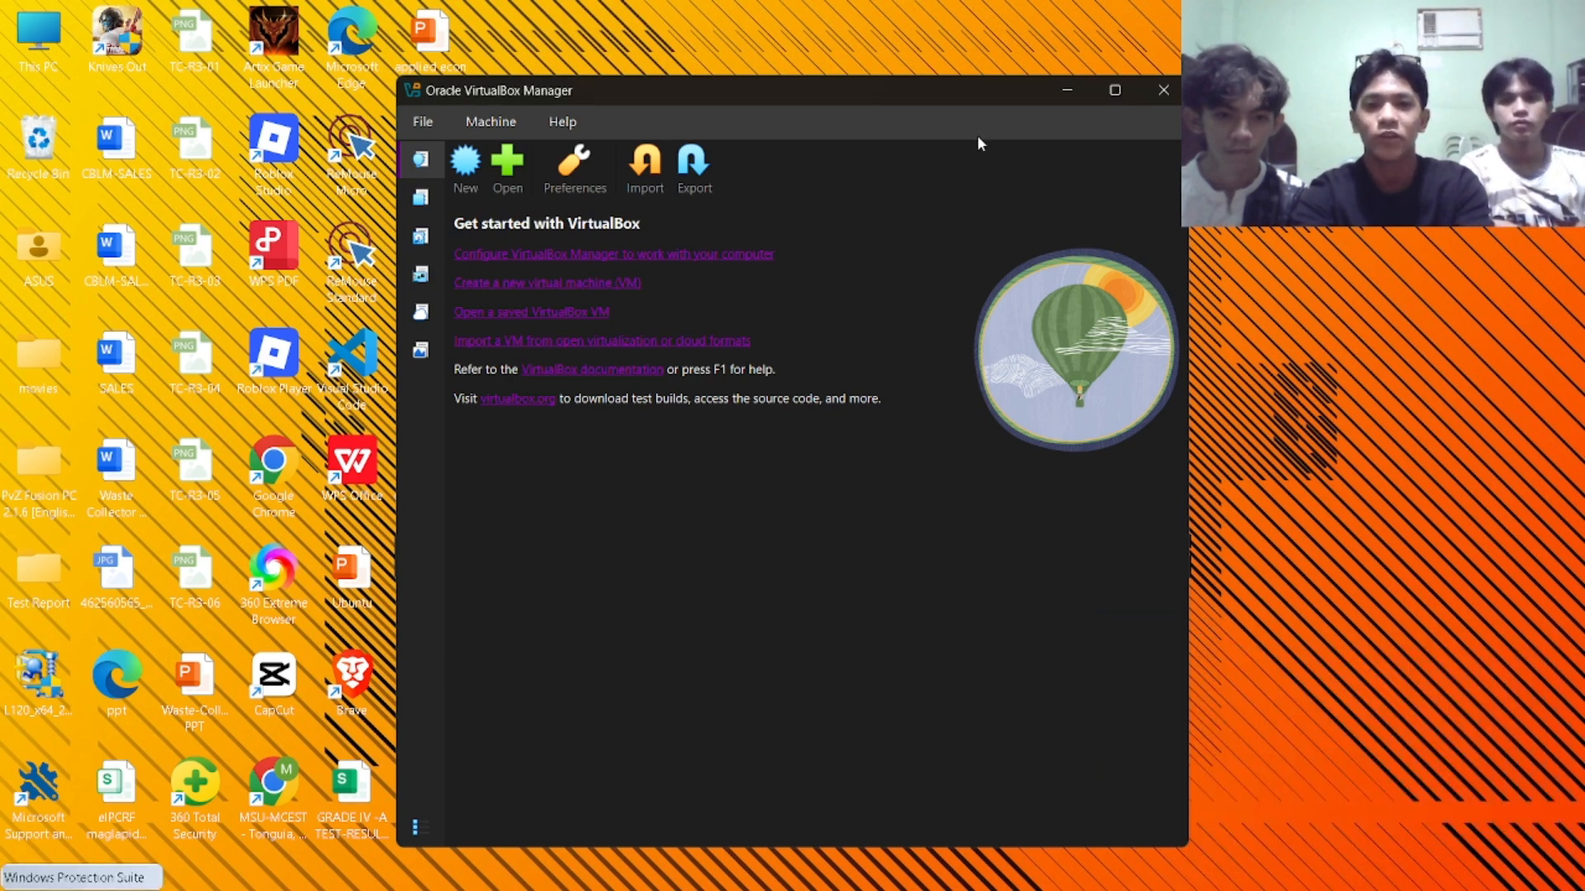
click(1112, 96)
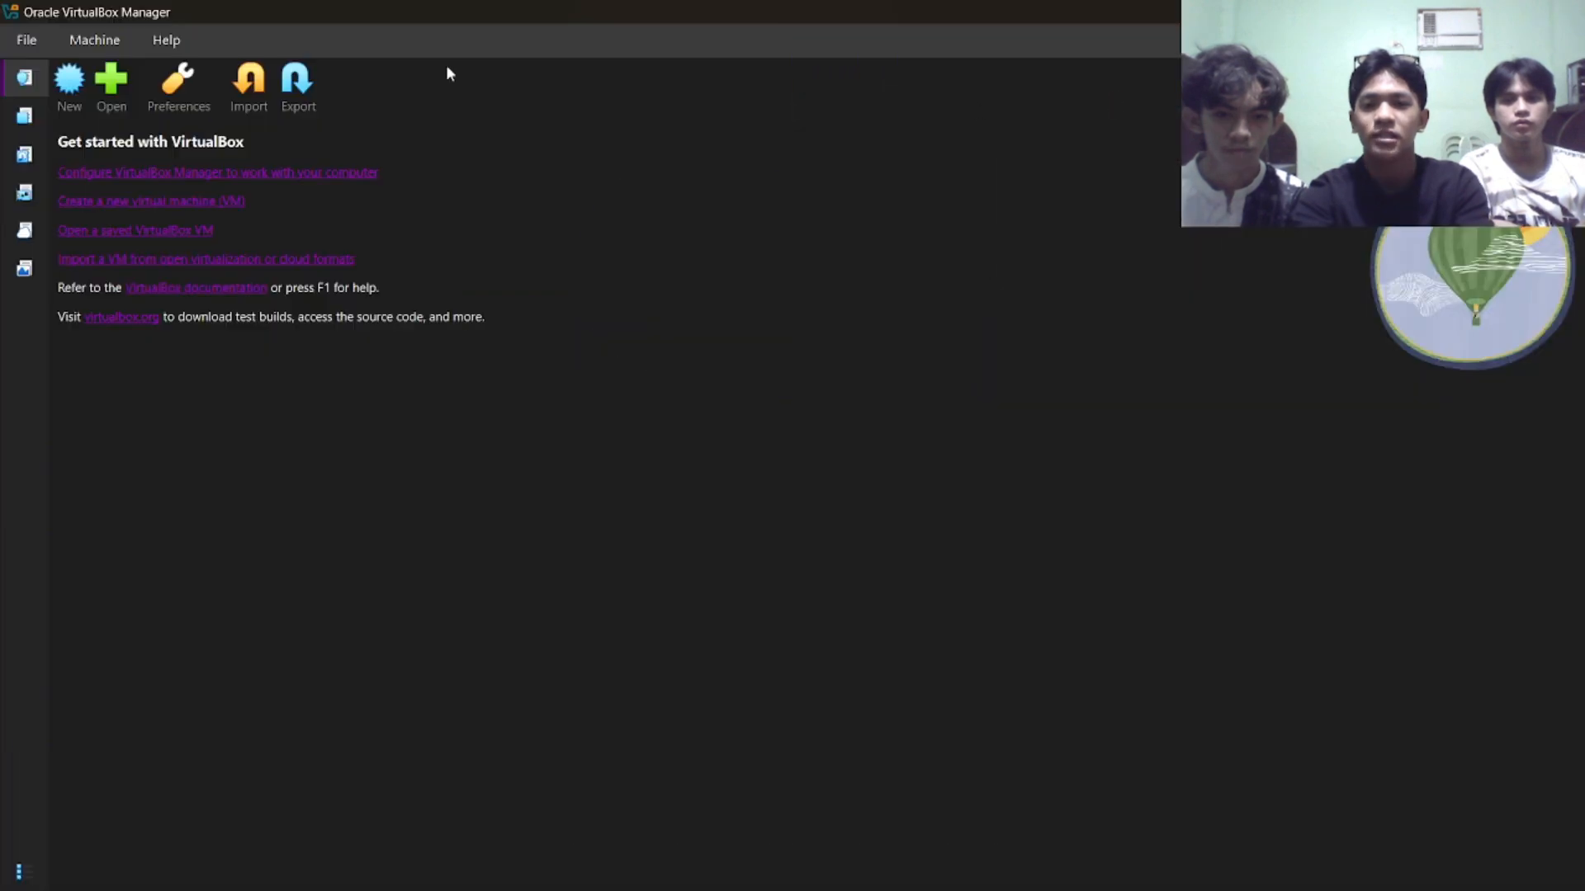
Start a new virtual machine and name it Ubuntu1.
click(80, 98)
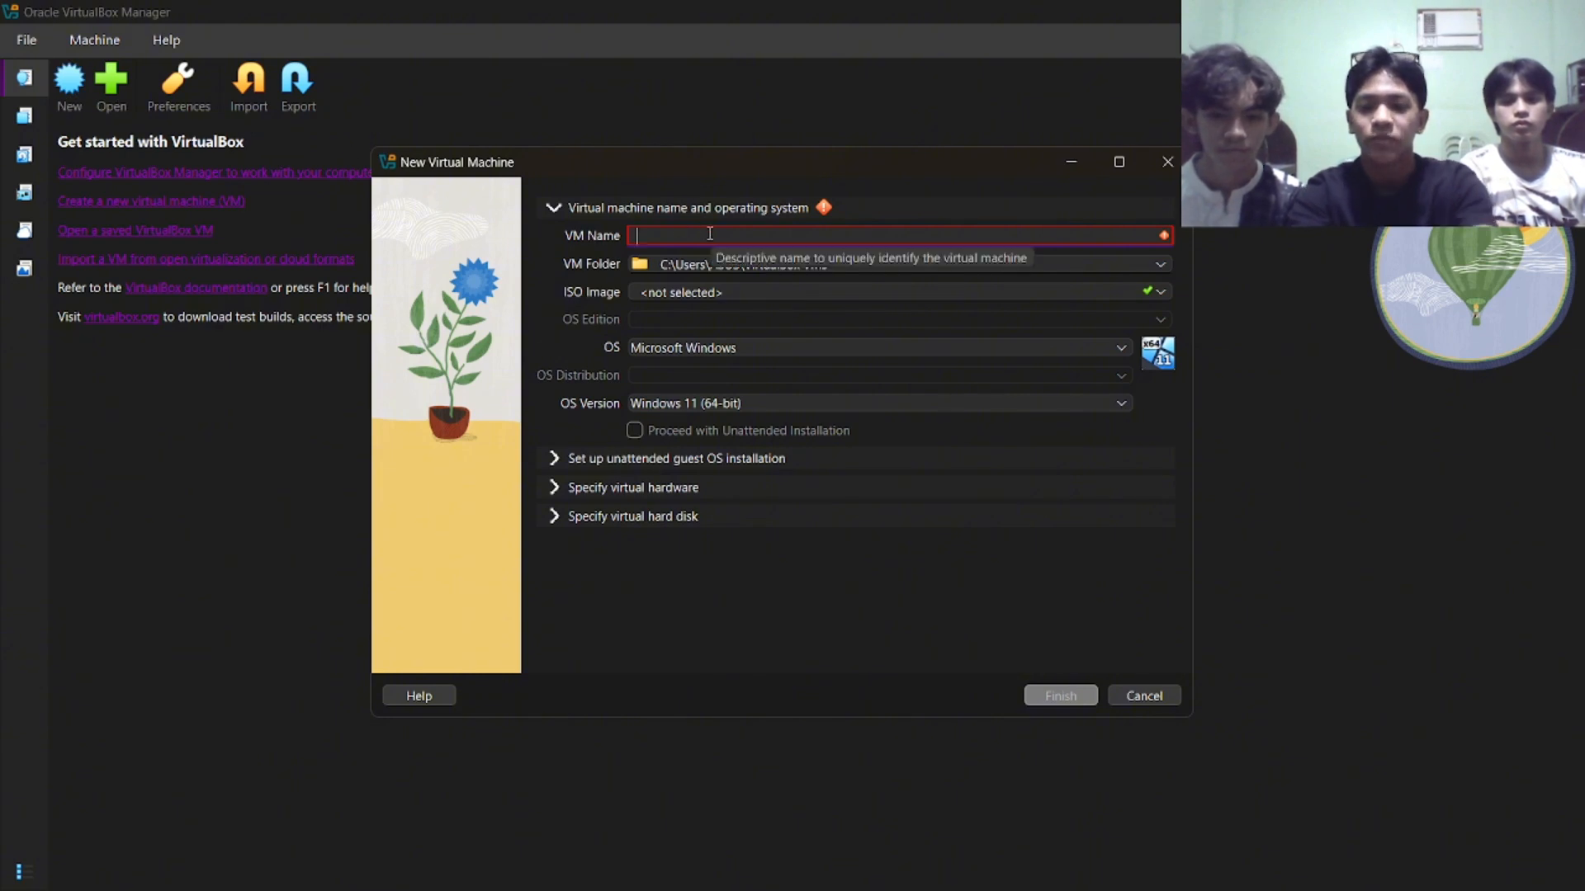
text(Ubun)
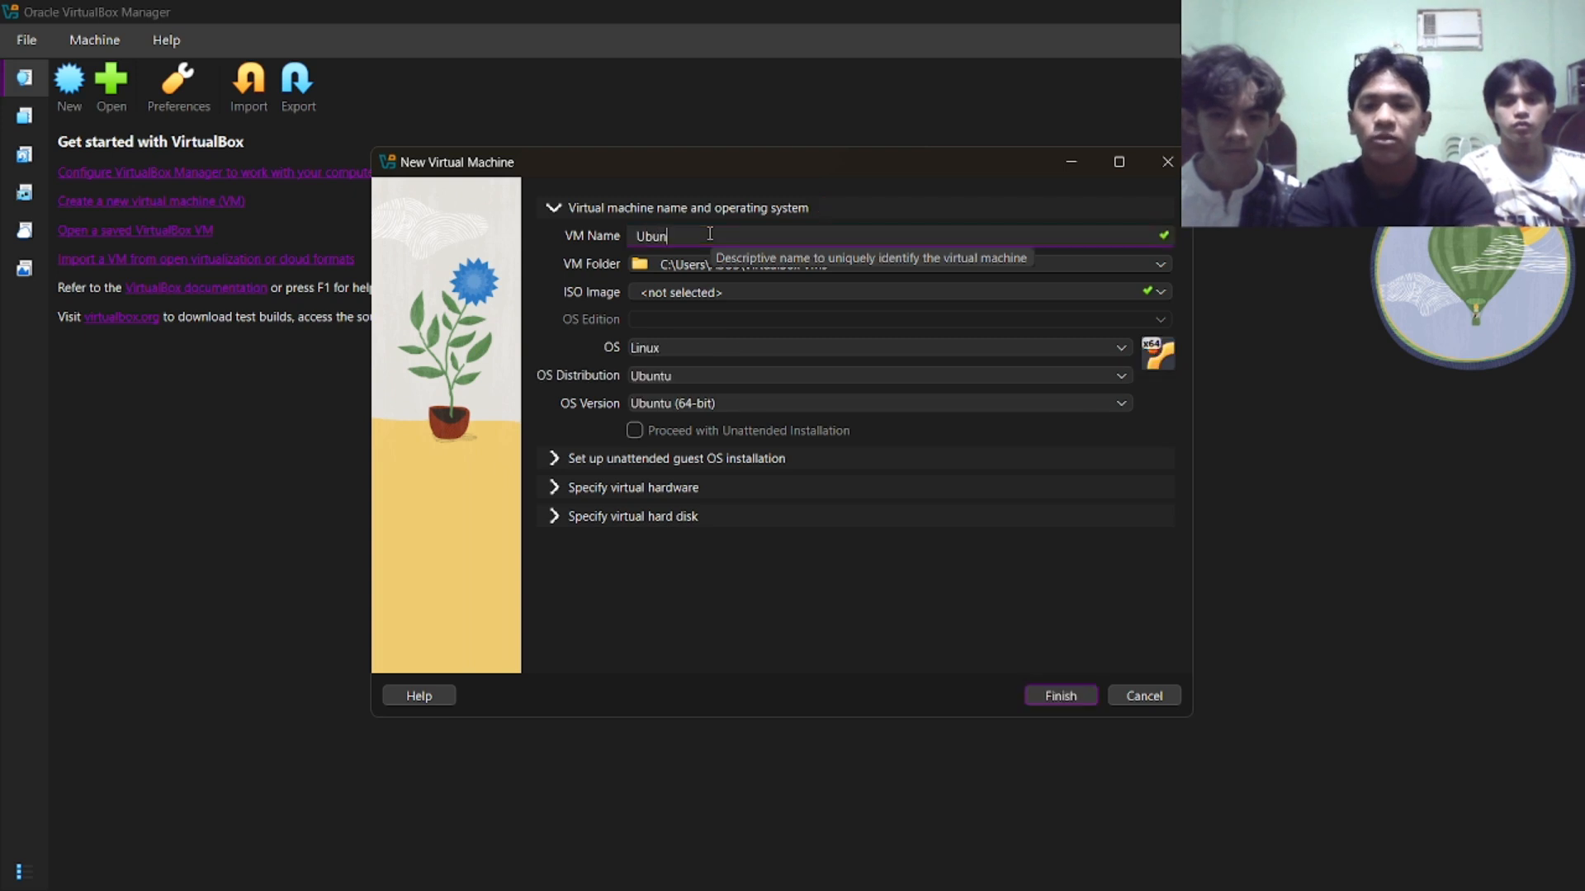
text(tu1)
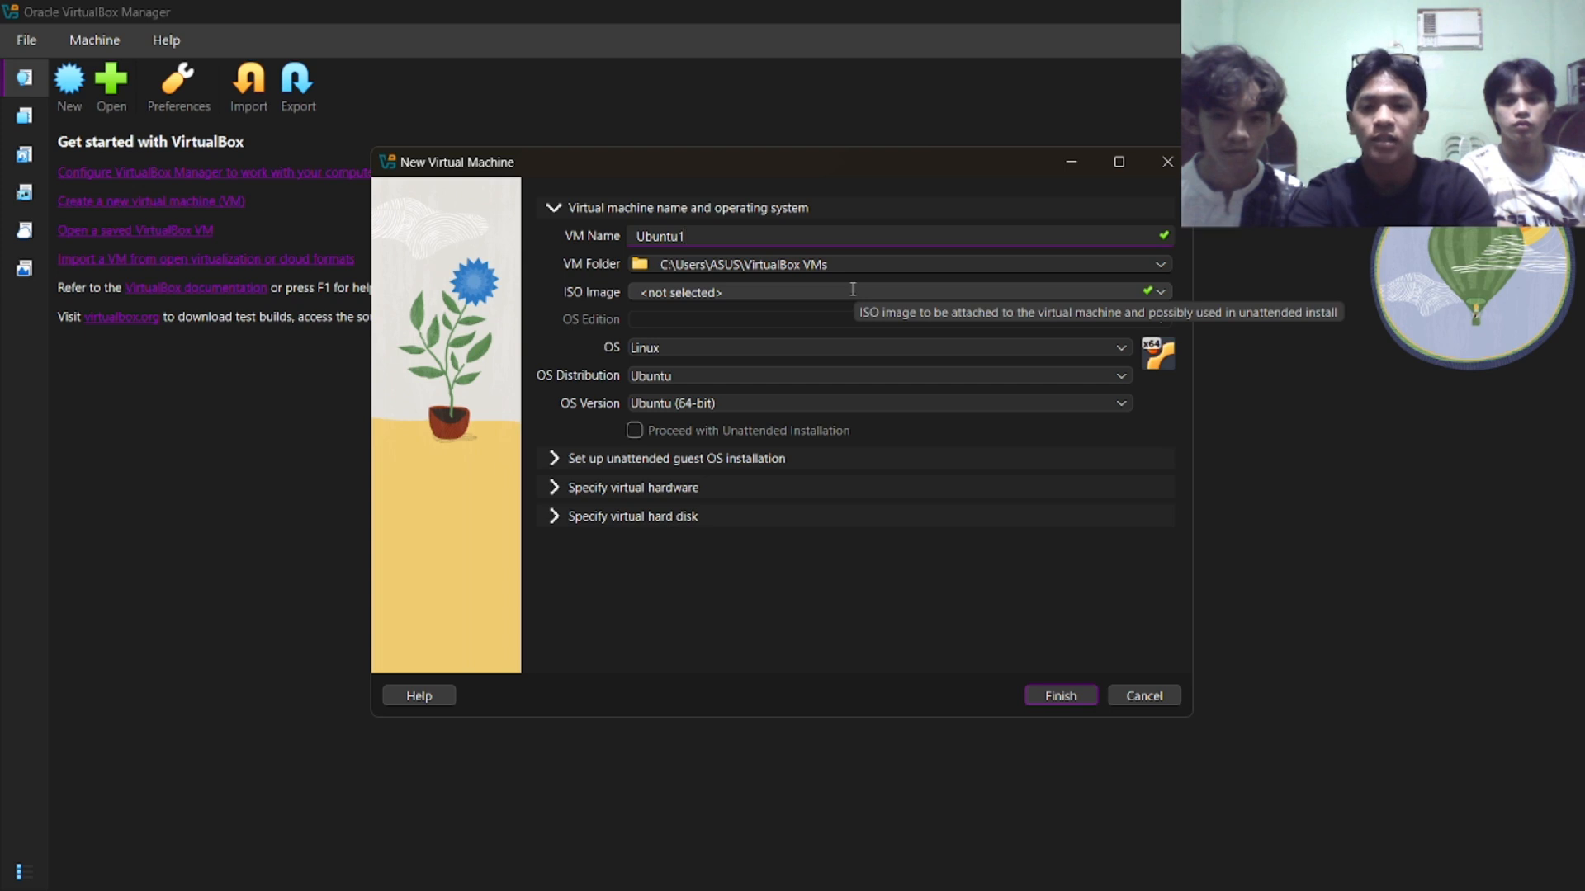
Attach ubuntu-24.04.3-desktop-amd64.iso from the Downloads folder as the virtual machine's ISO image.
click(1162, 292)
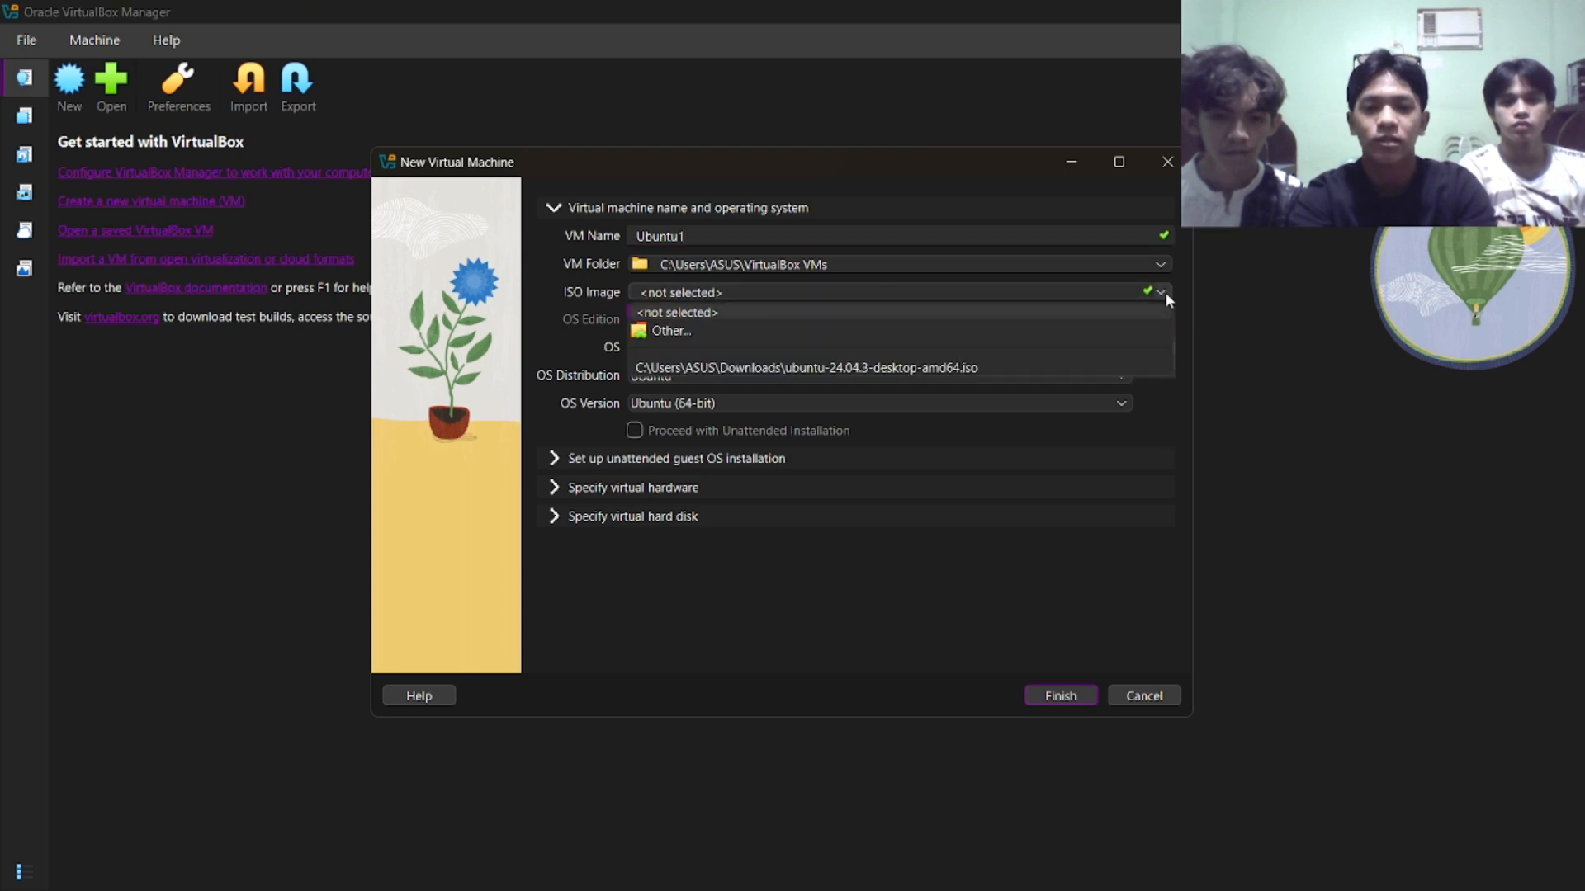
click(943, 339)
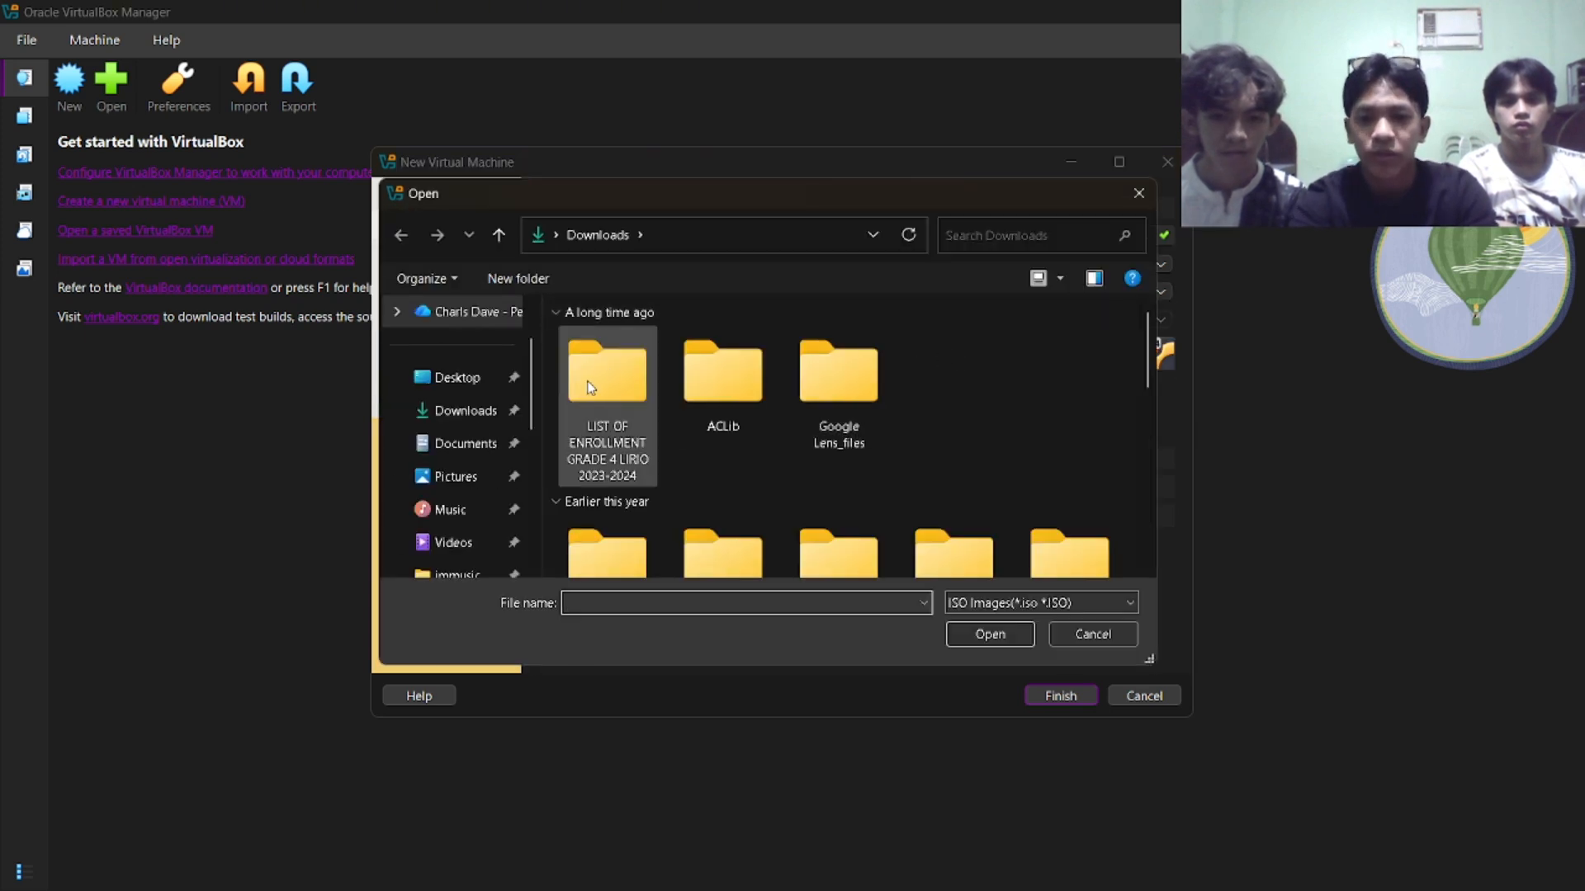
click(434, 410)
scroll(766, 416, down, 2)
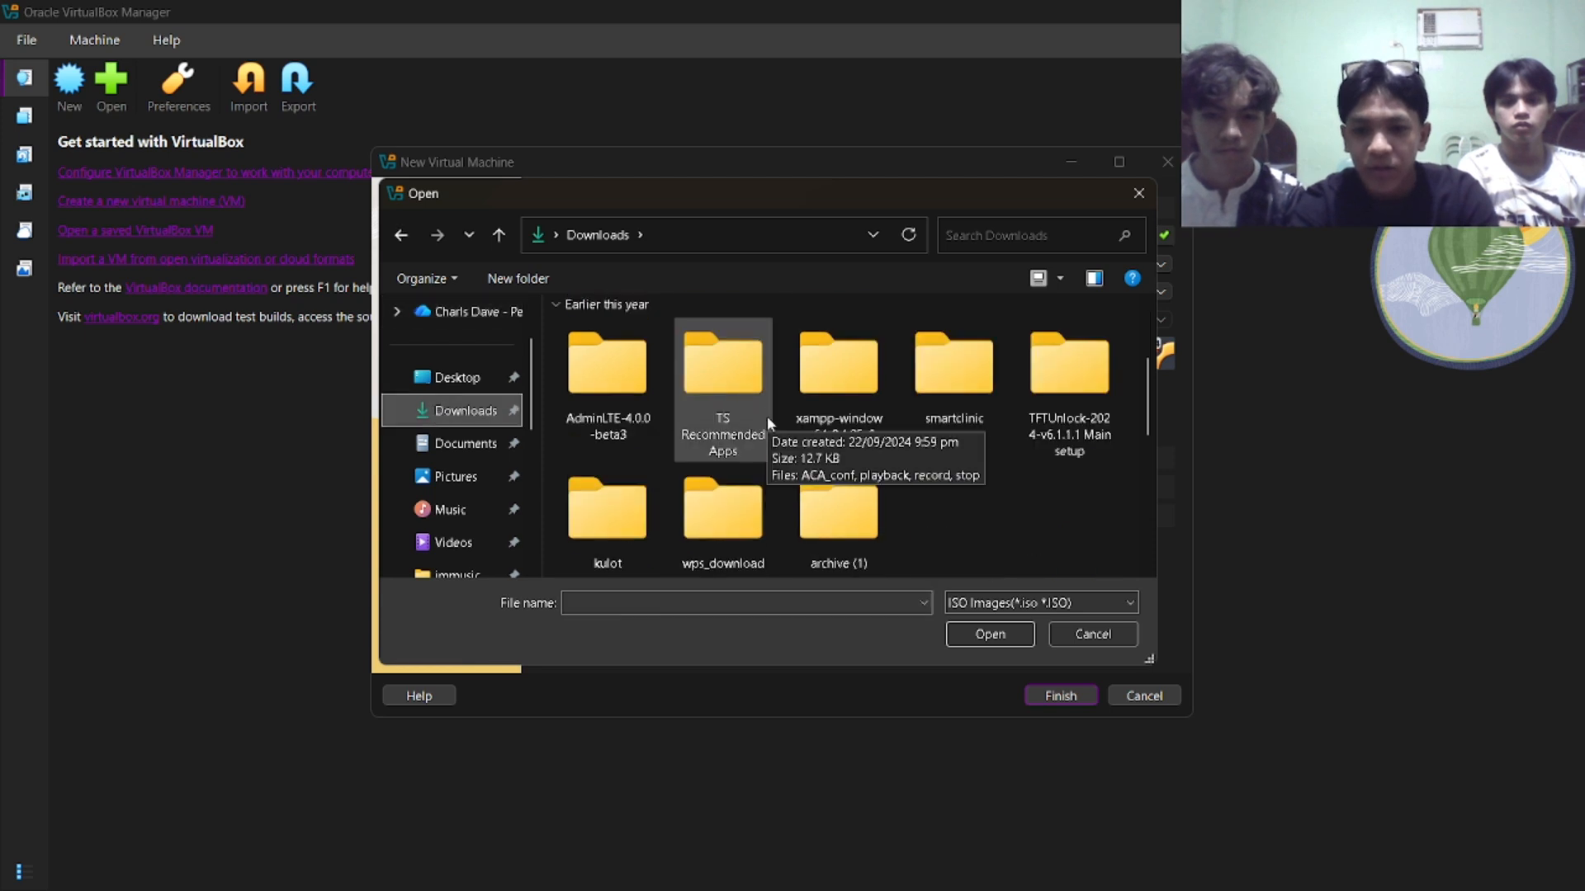
scroll(766, 416, down, 3)
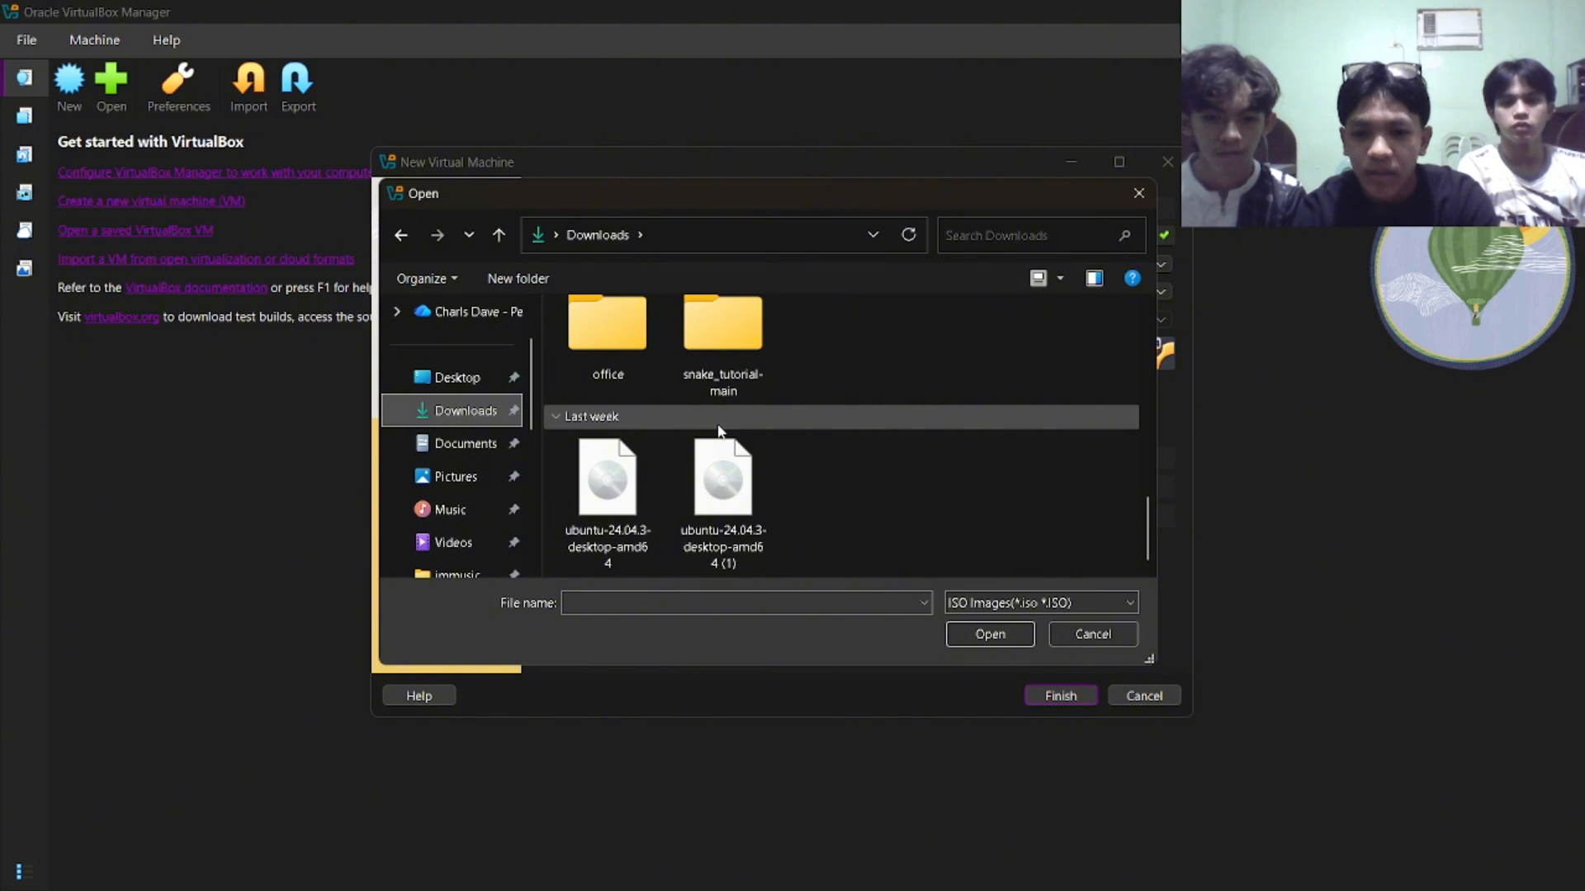
click(607, 495)
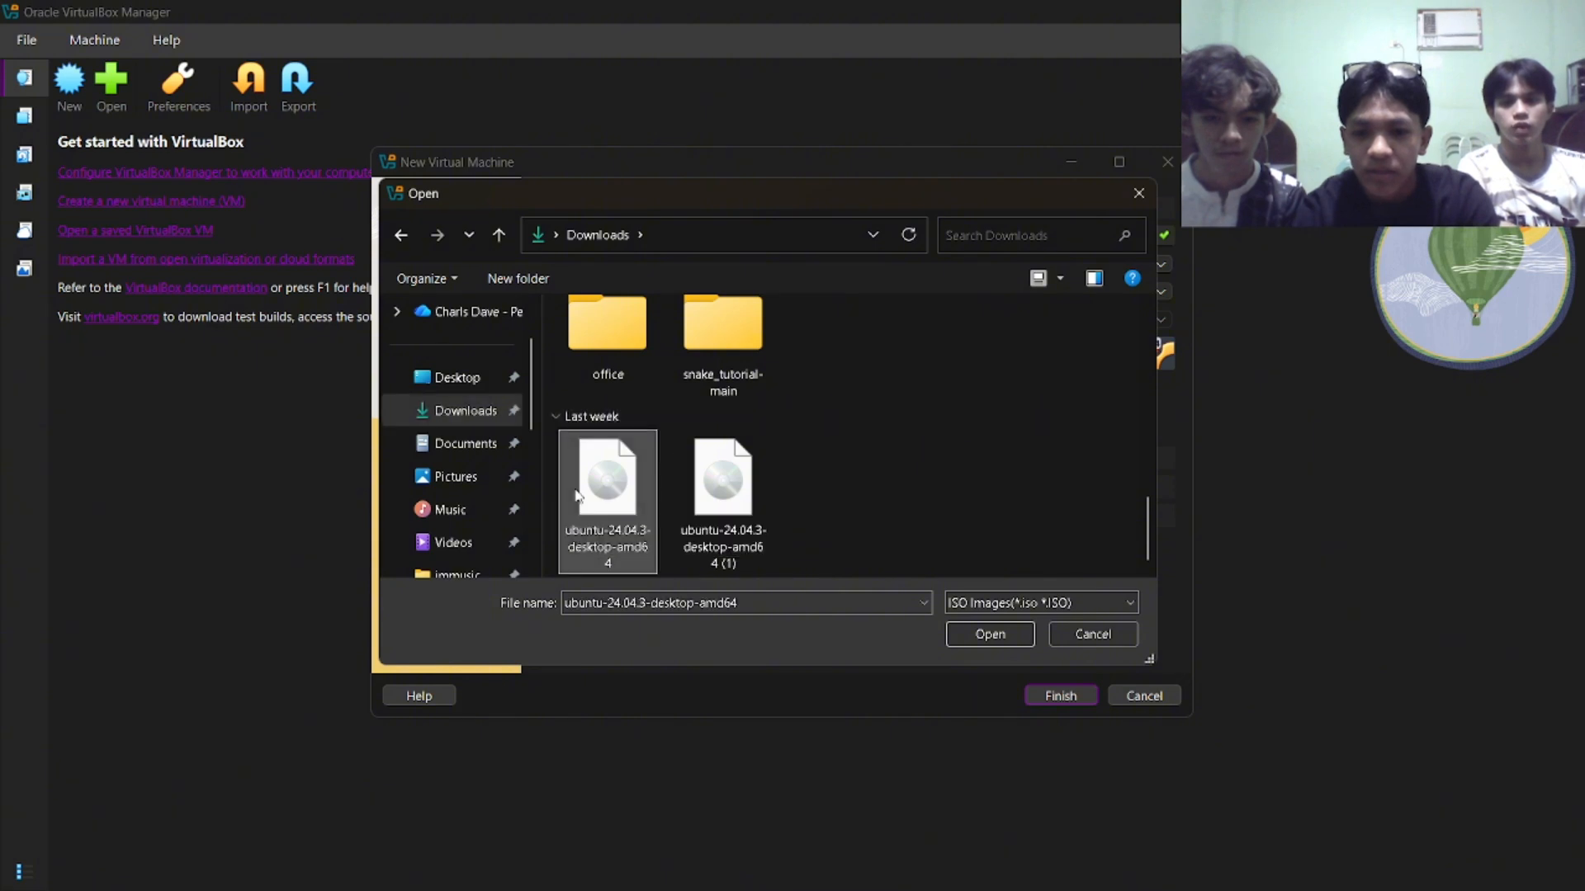
click(988, 634)
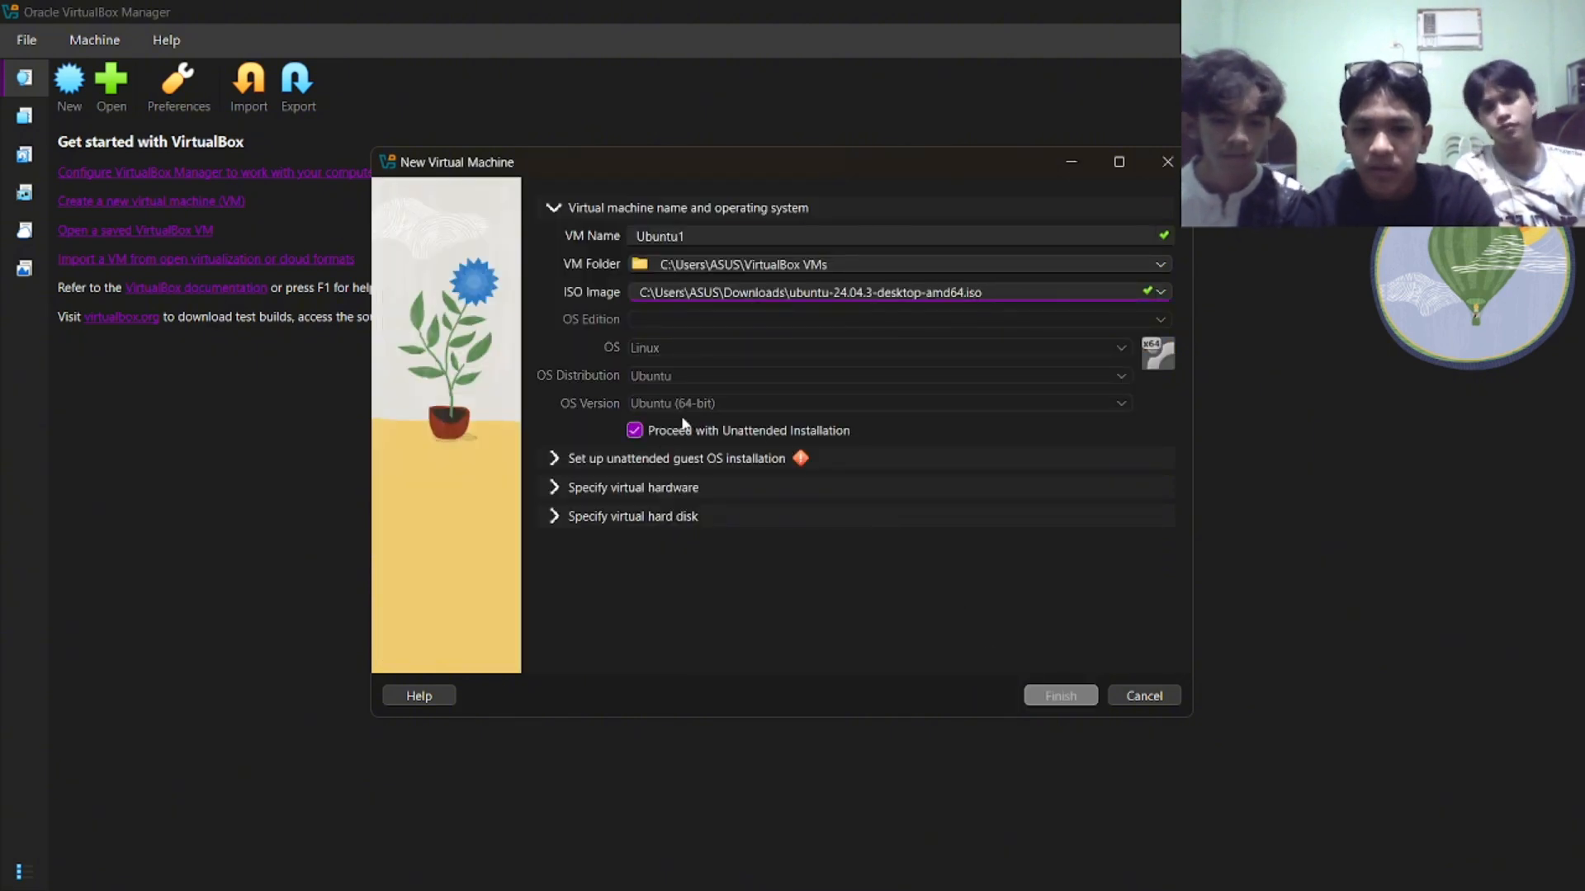
Enable the installation of Guest Additions in the unattended guest OS installation settings.
click(591, 459)
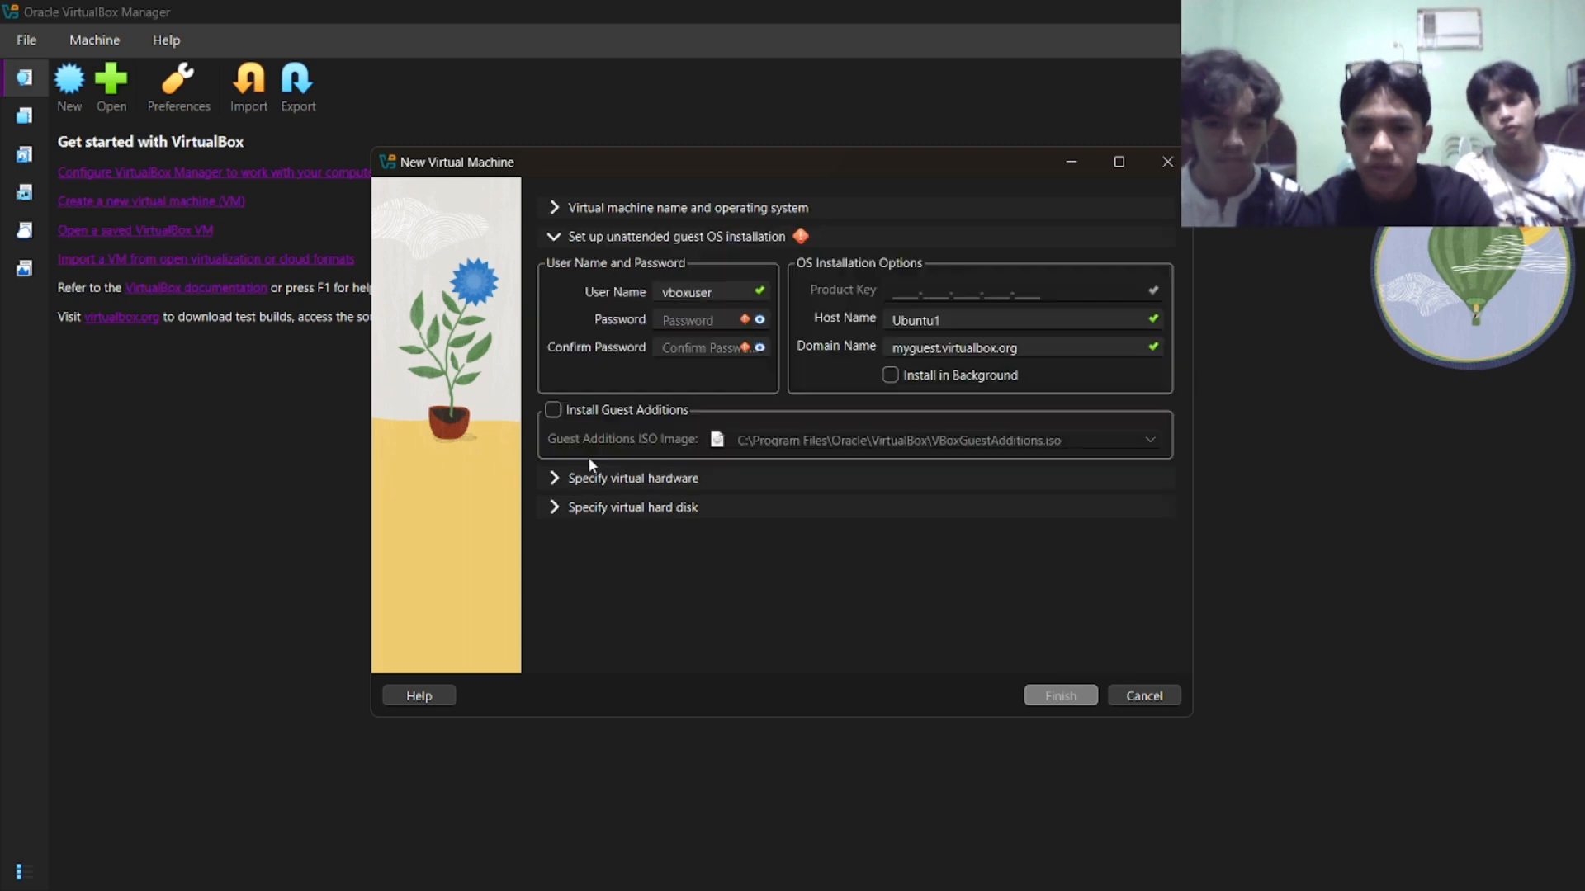
click(553, 410)
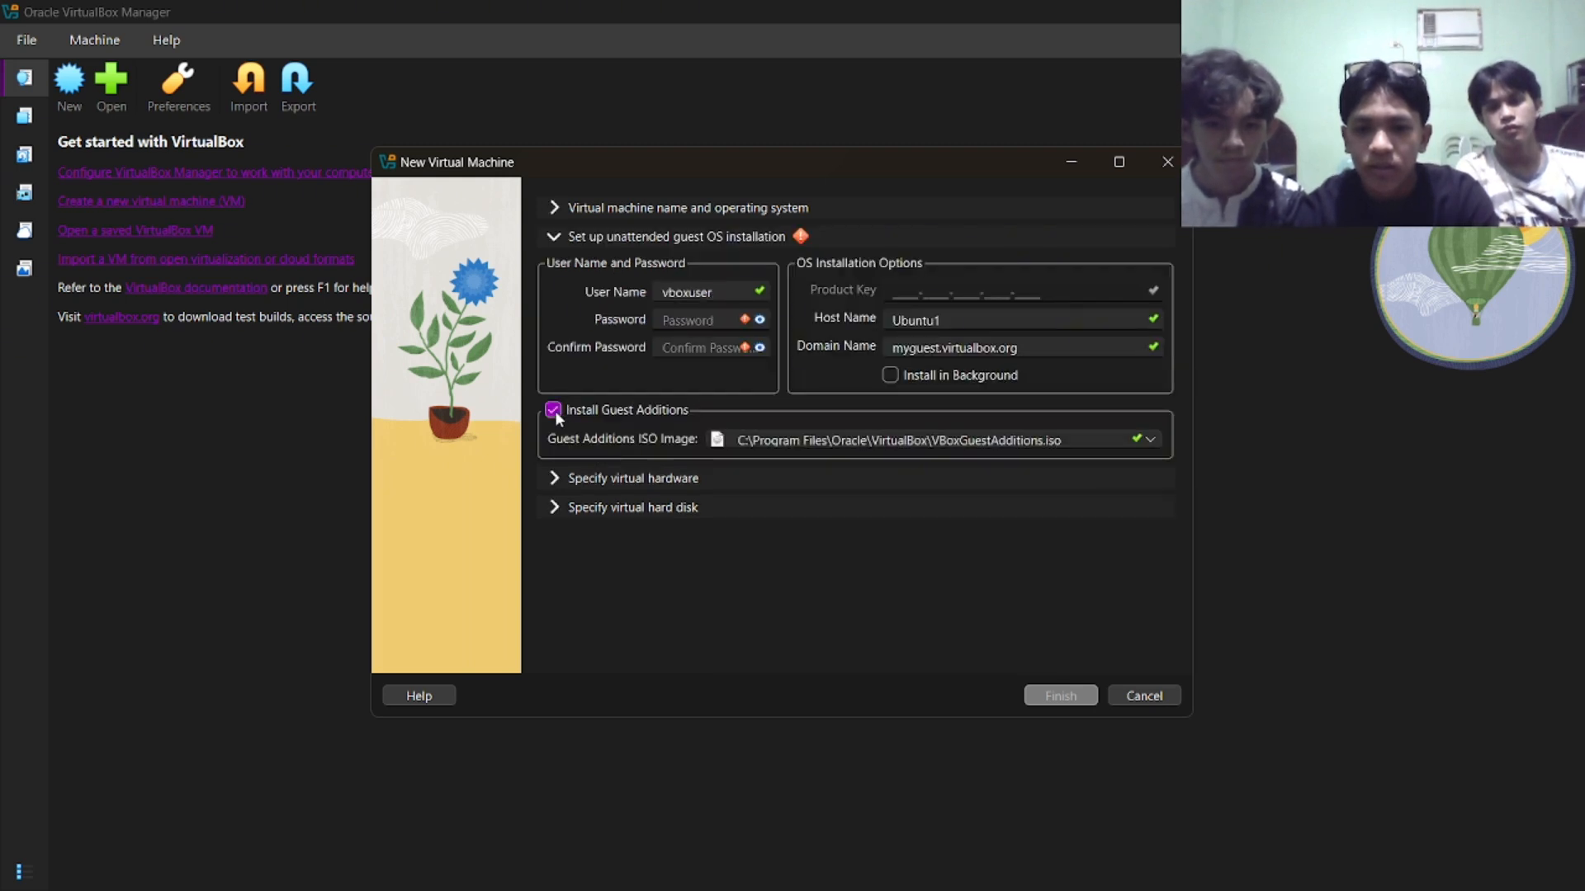
Set the unattended installation's user name to the user's first name, then enter and confirm the account password.
click(715, 294)
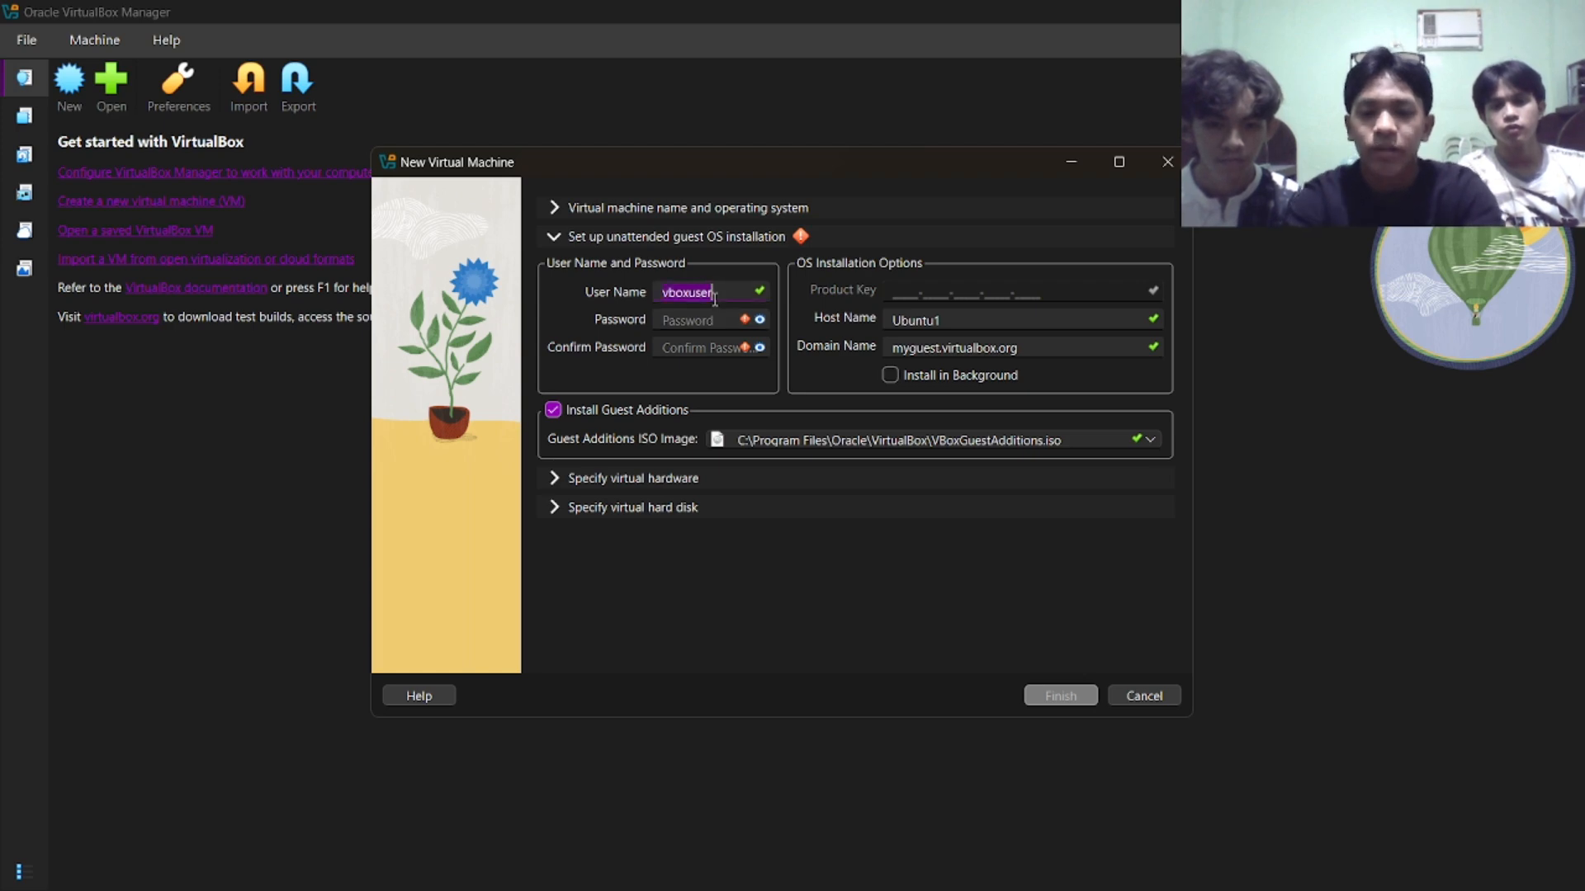
text(michael)
key(Tab)
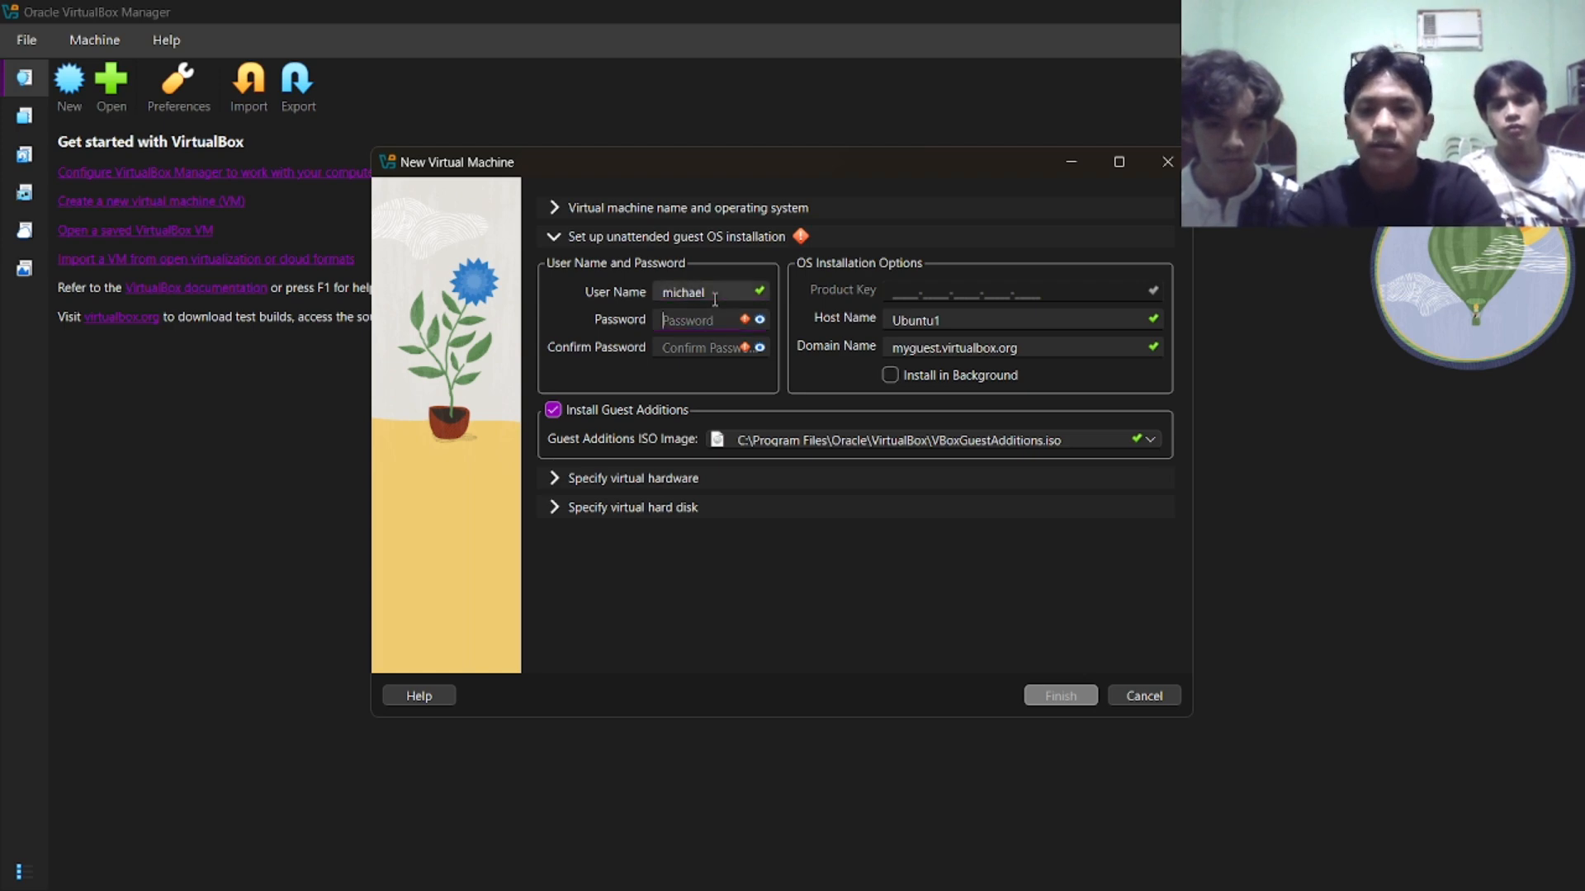
text(123)
key(Tab)
text(123)
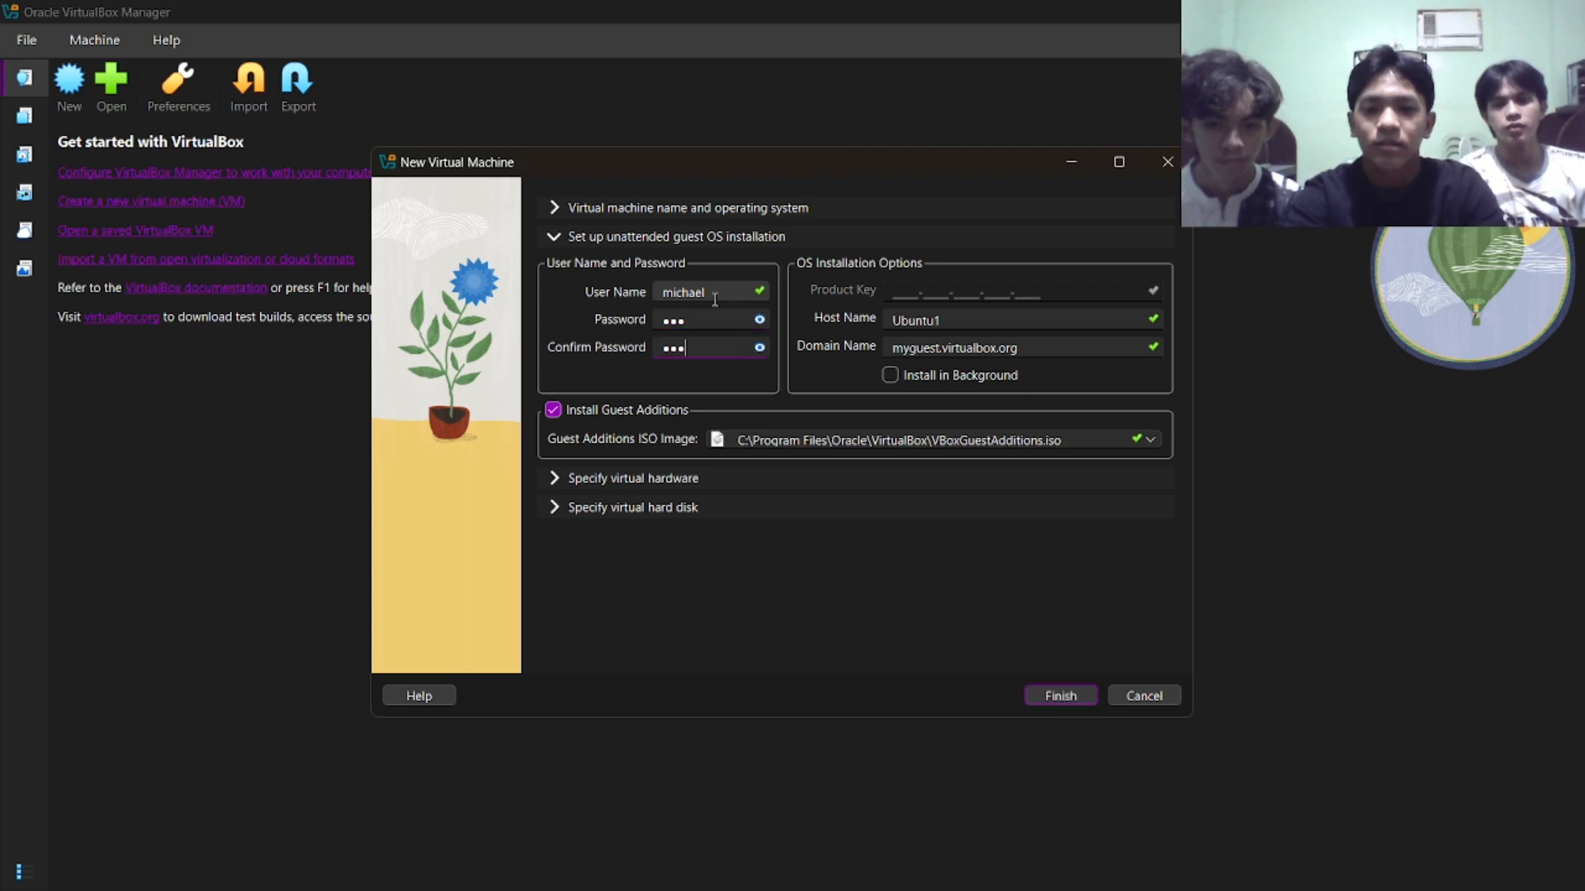
Allocate 4987 MB of base memory and 3 CPUs in the virtual hardware settings.
click(715, 478)
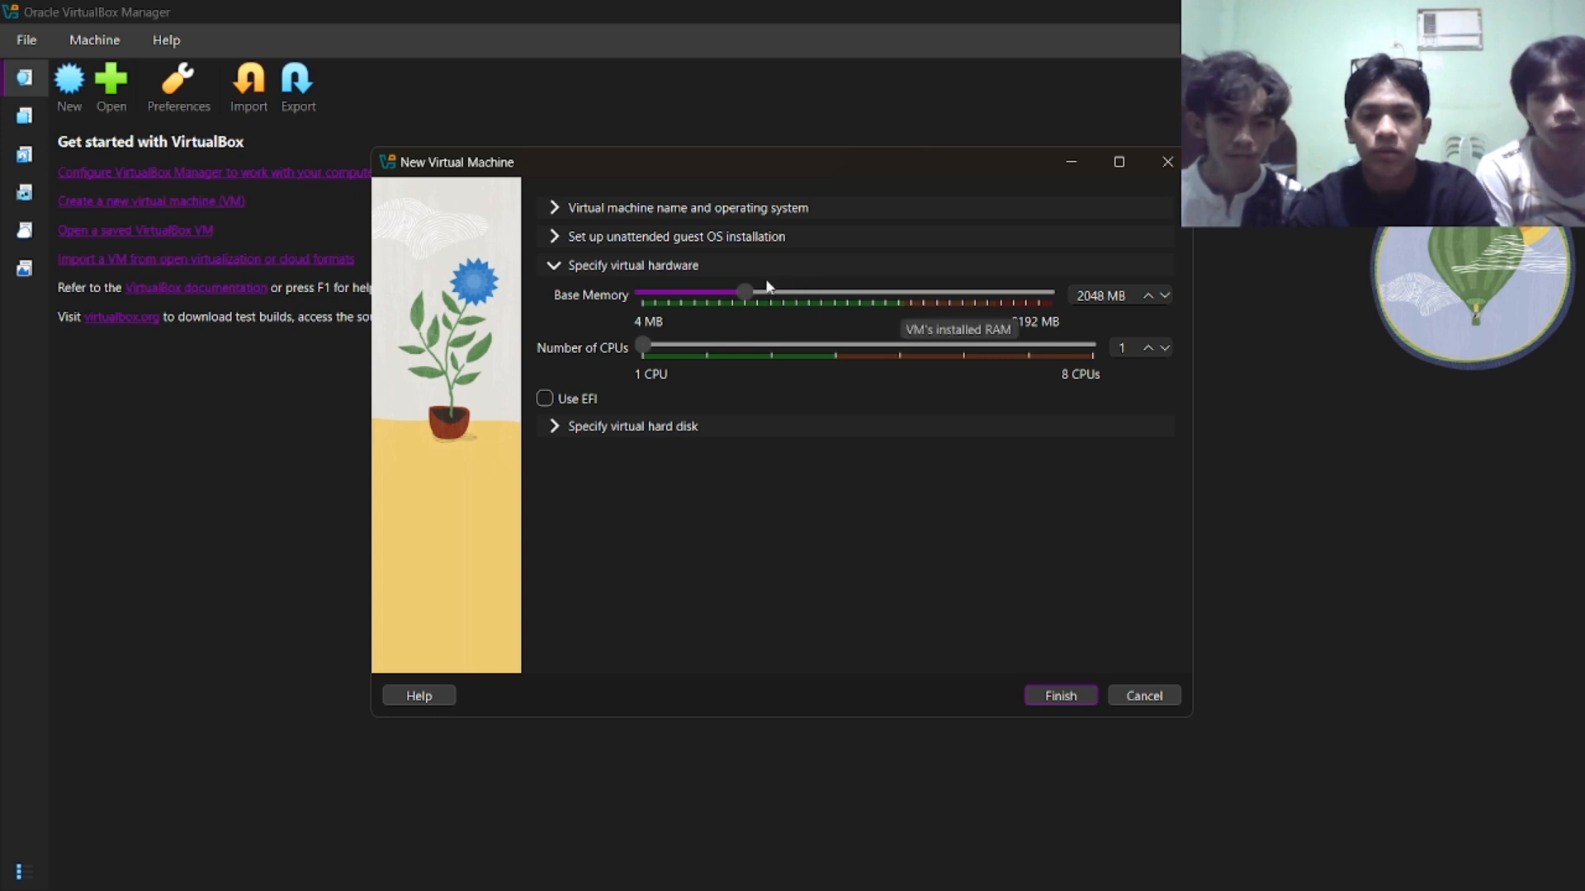
drag(748, 294, 891, 297)
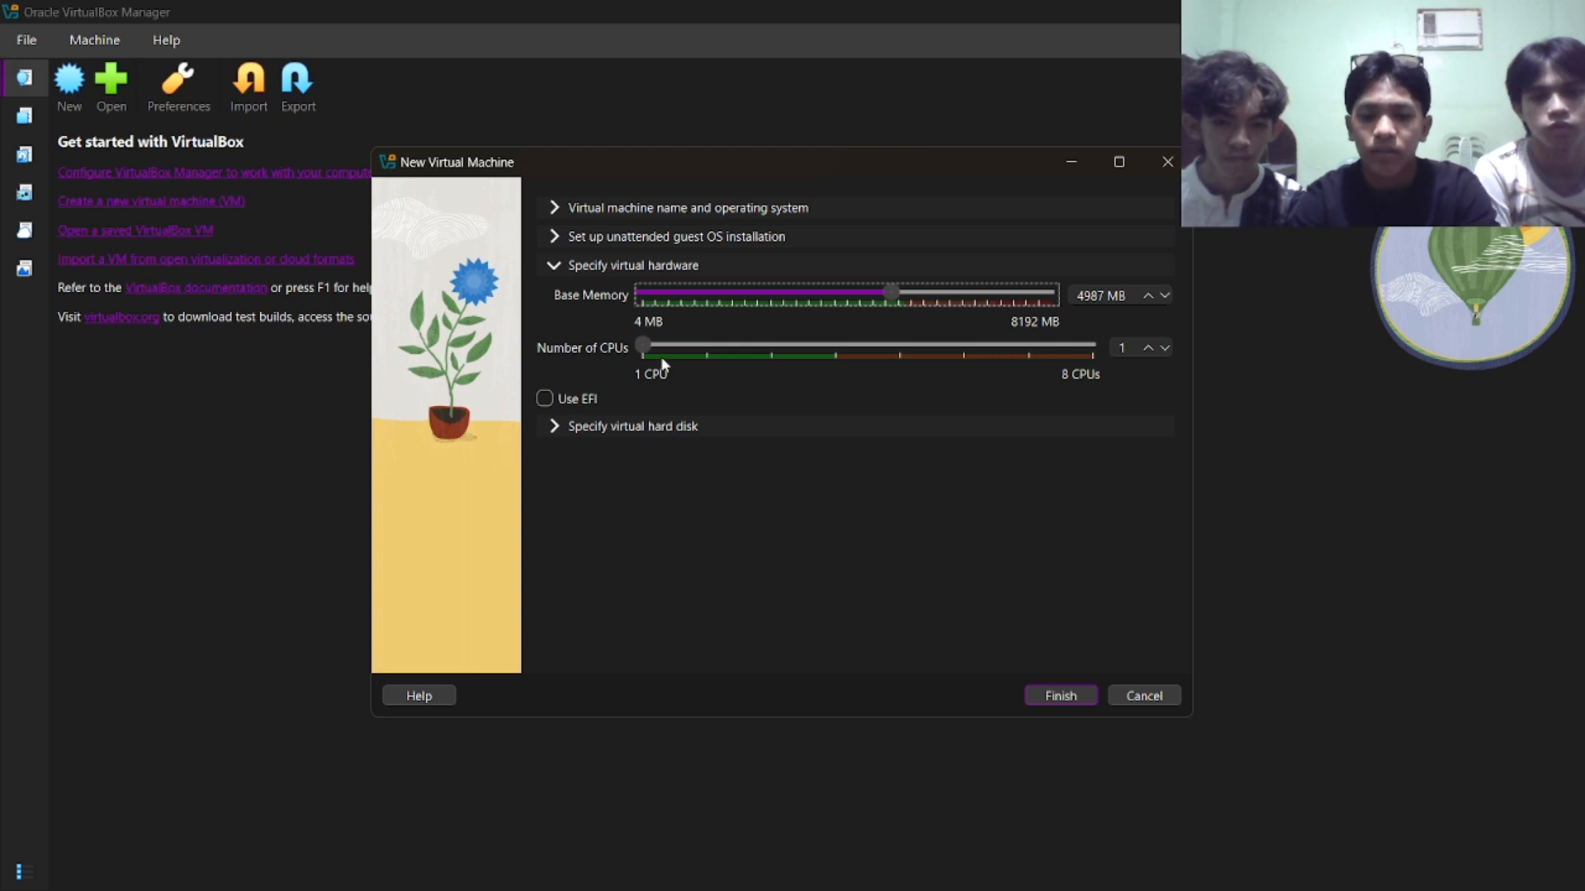
drag(643, 351, 800, 349)
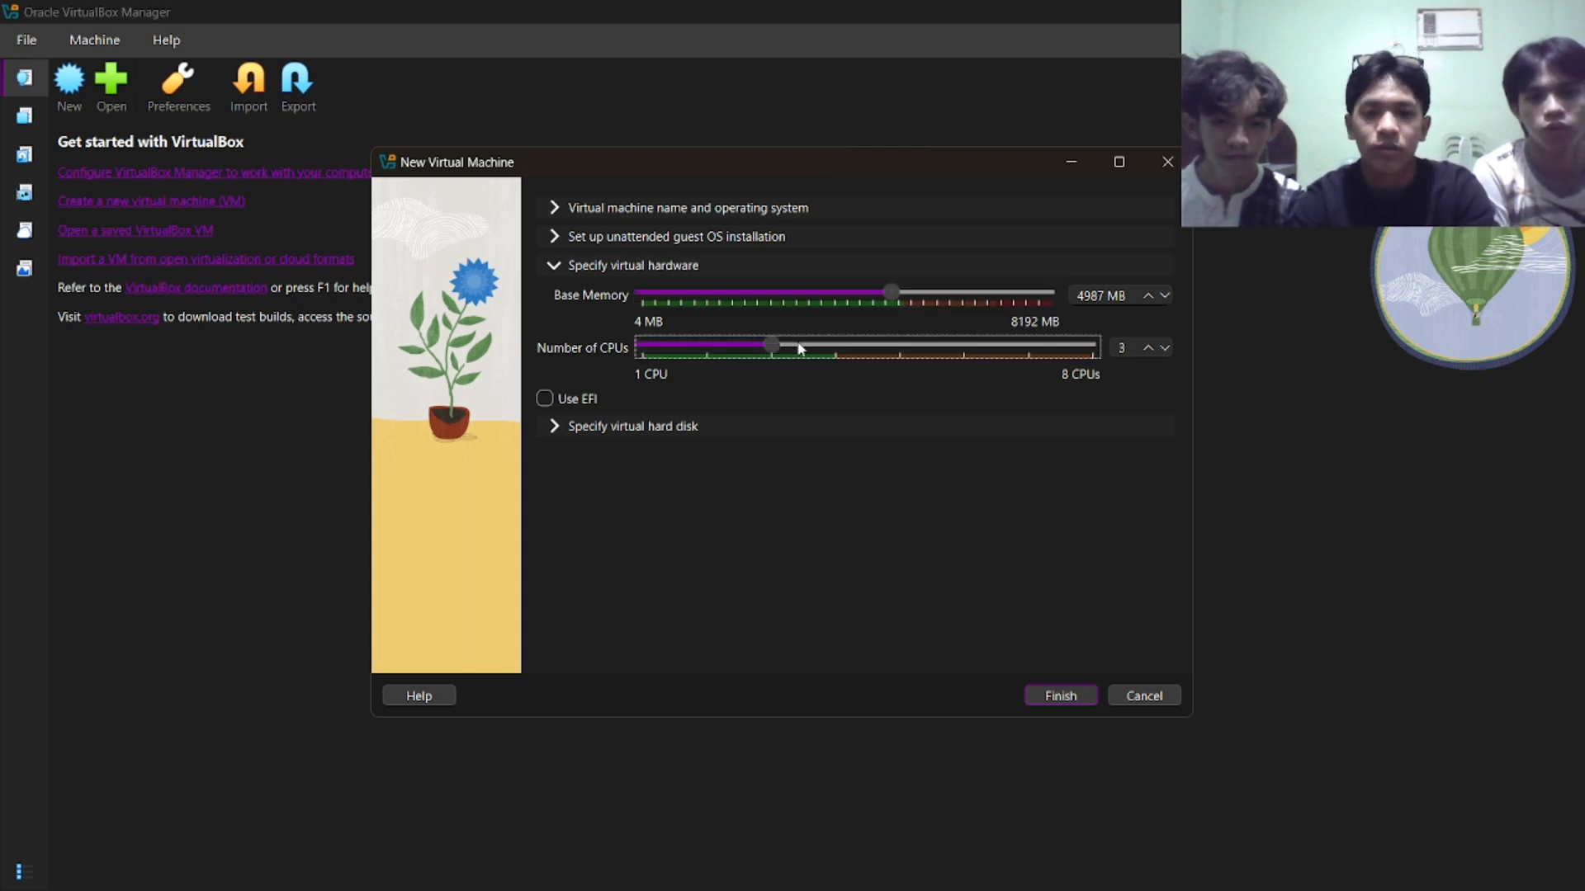
Create the virtual machine with a new 25.00 GB VDI hard disk and boot Try or Install Ubuntu in a maximized window.
click(657, 427)
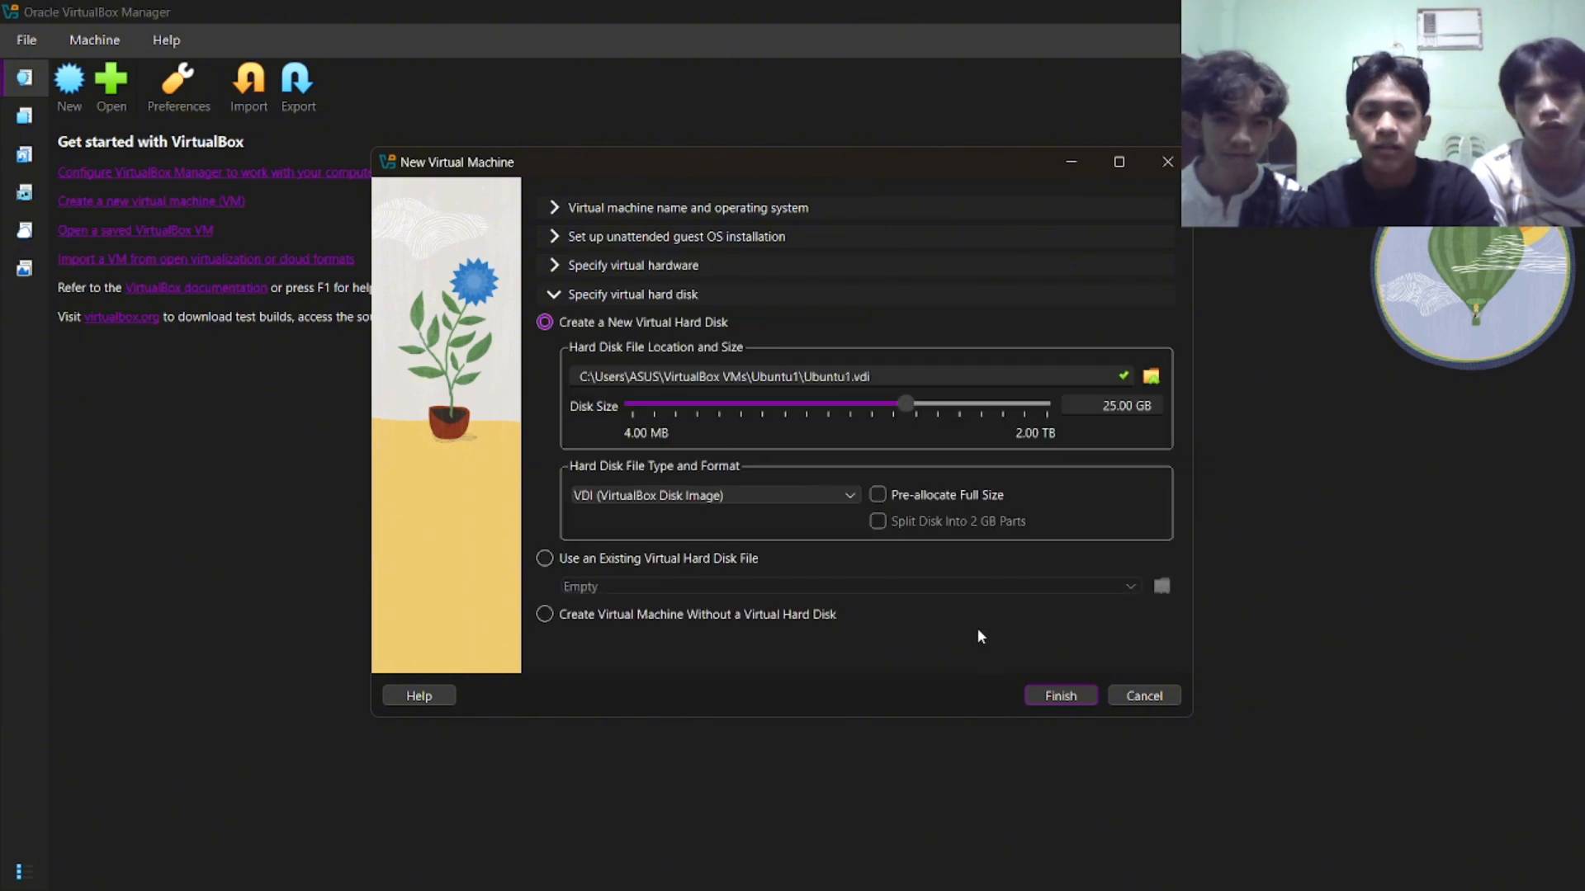
click(1060, 694)
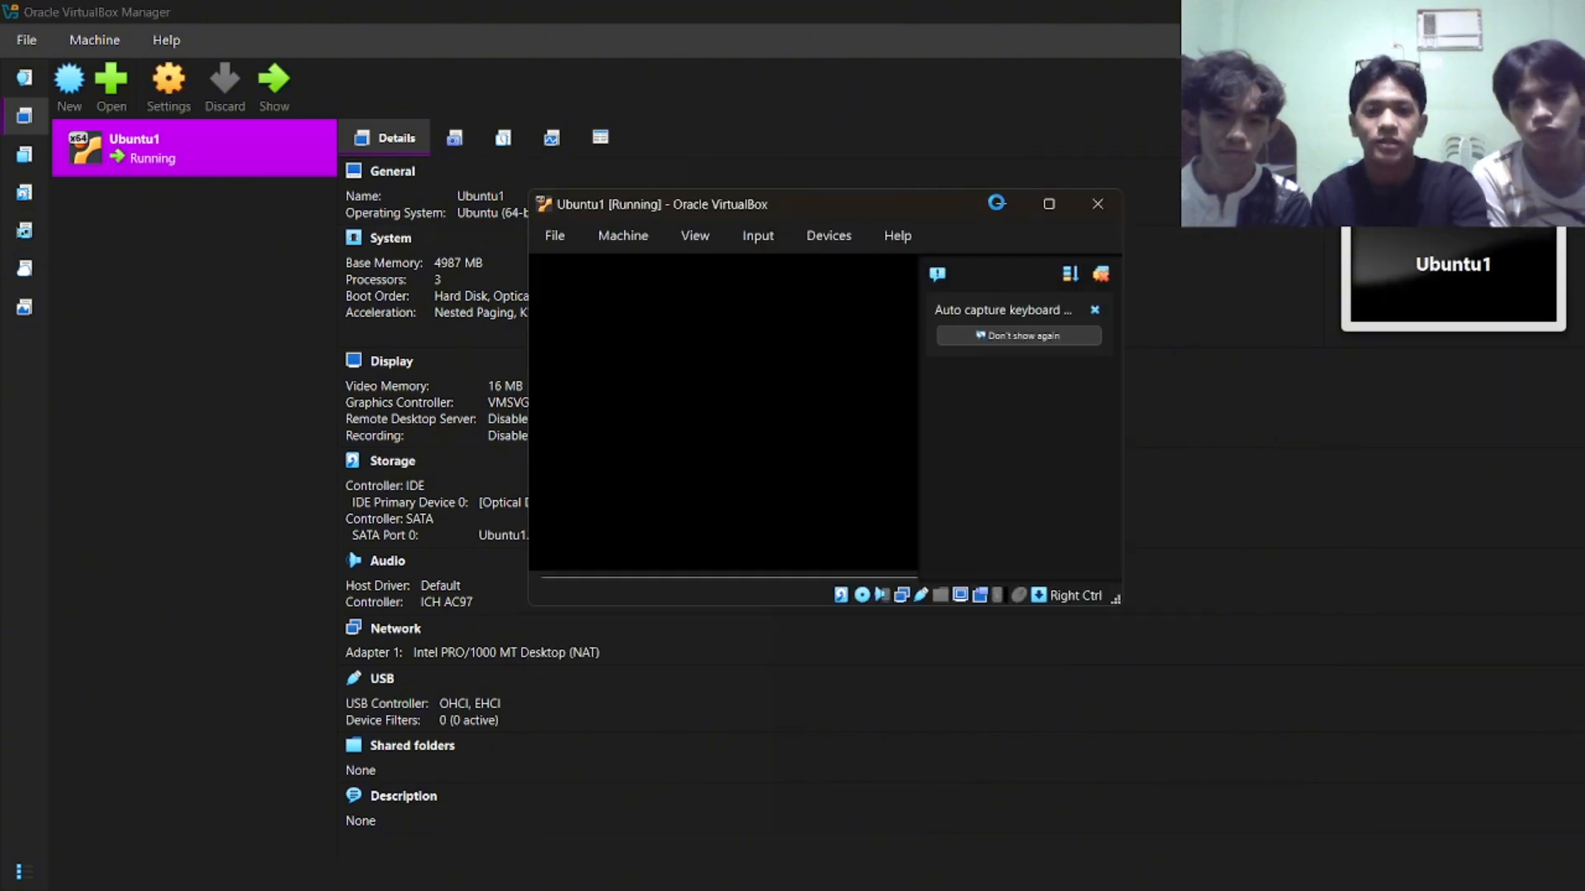
click(995, 202)
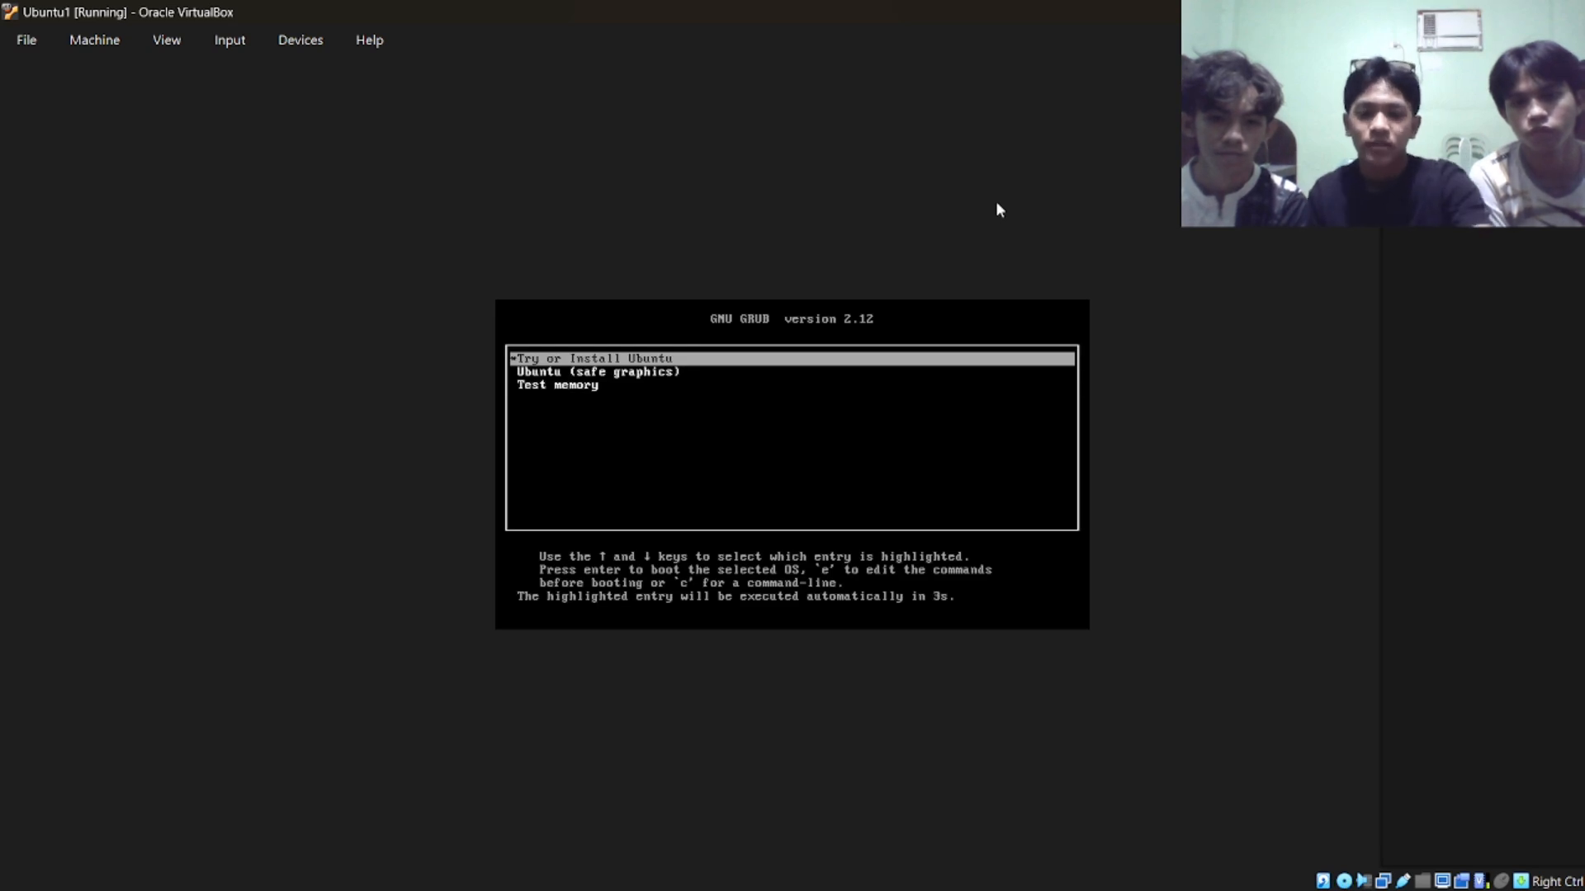
key(Return)
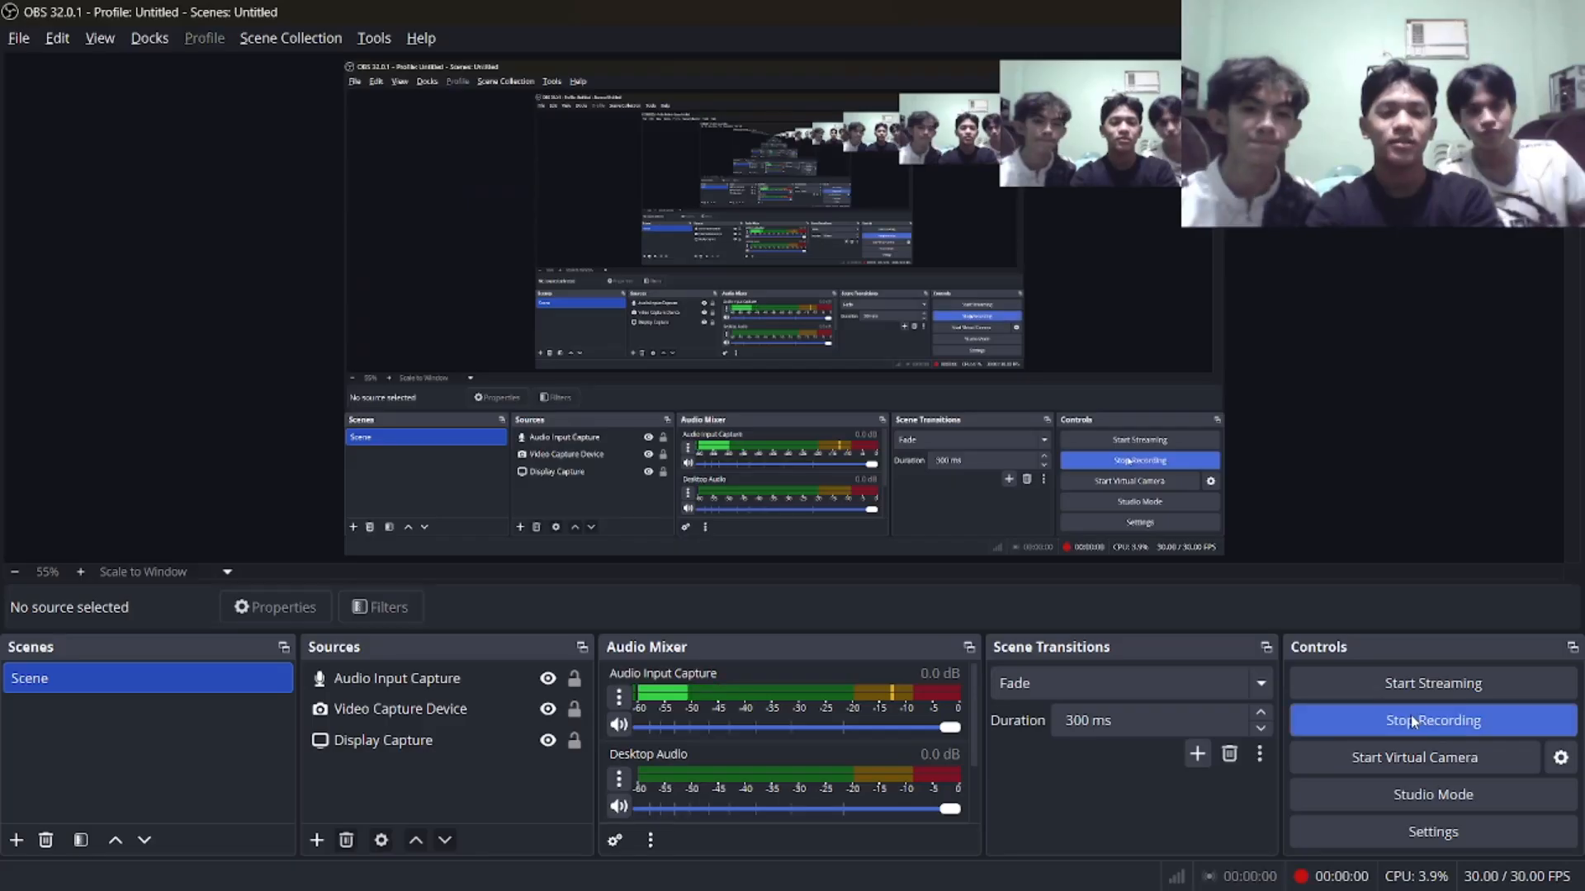
Search the Ubuntu applications for "termi" and open Terminal.
key(alt+Tab)
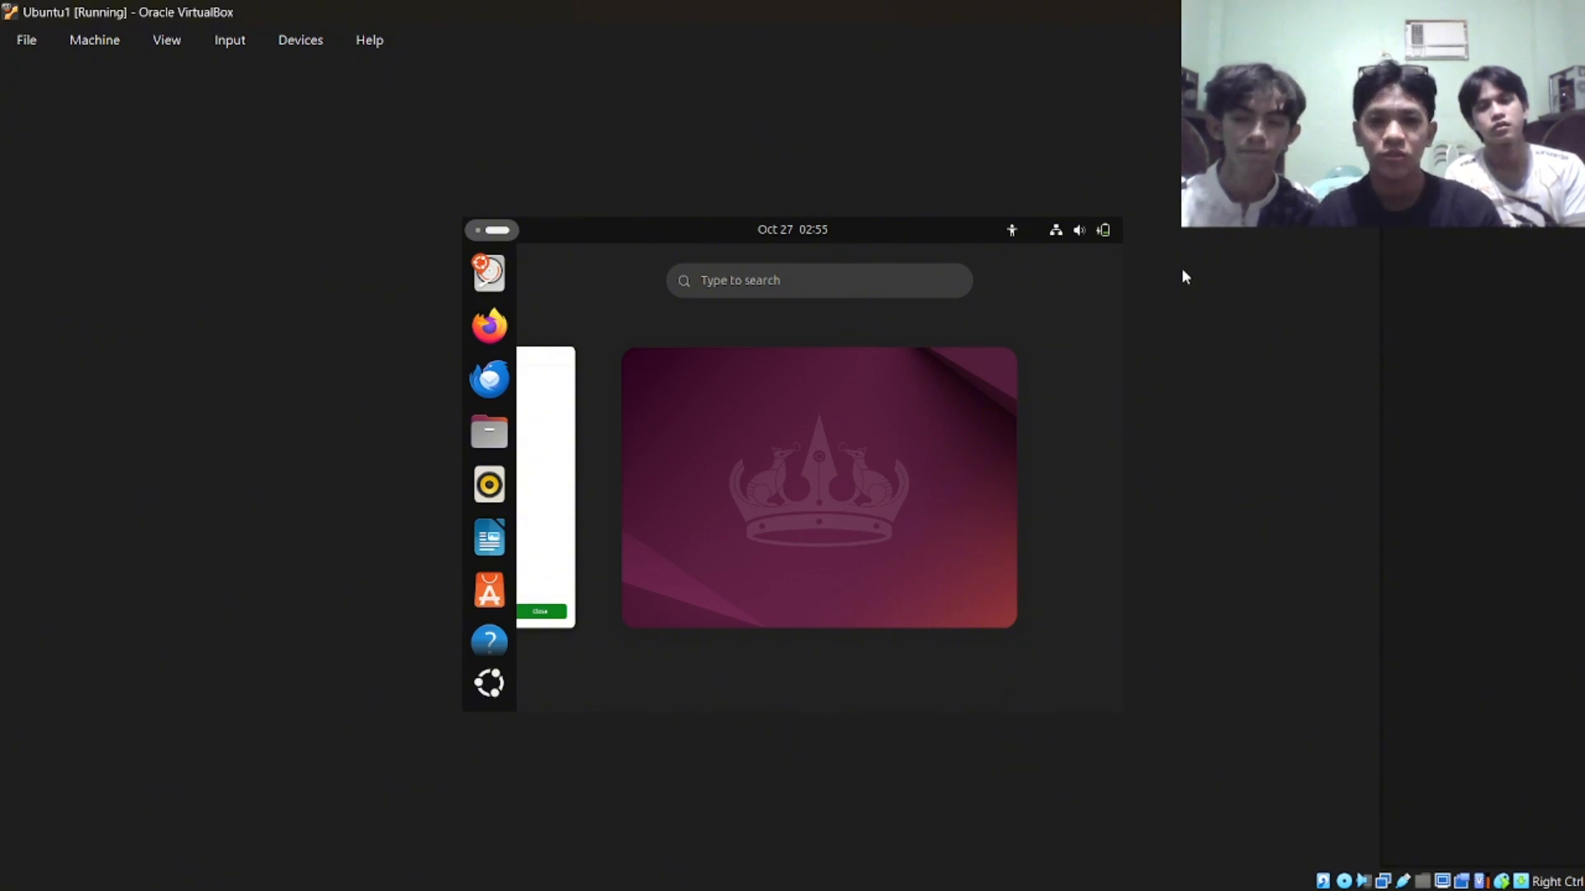
click(766, 282)
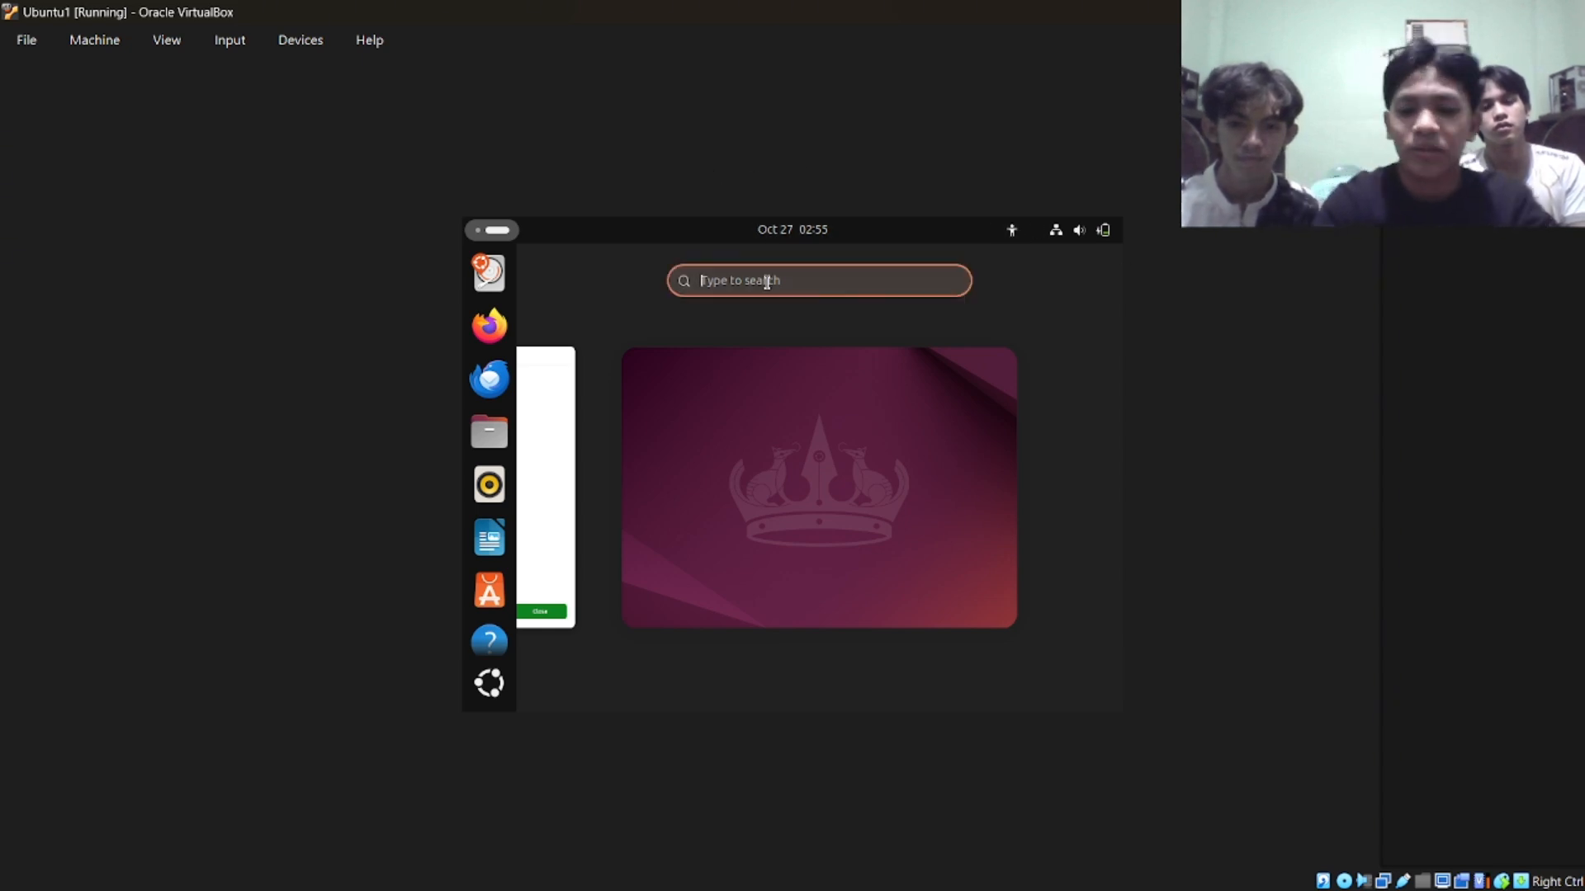
text(termi)
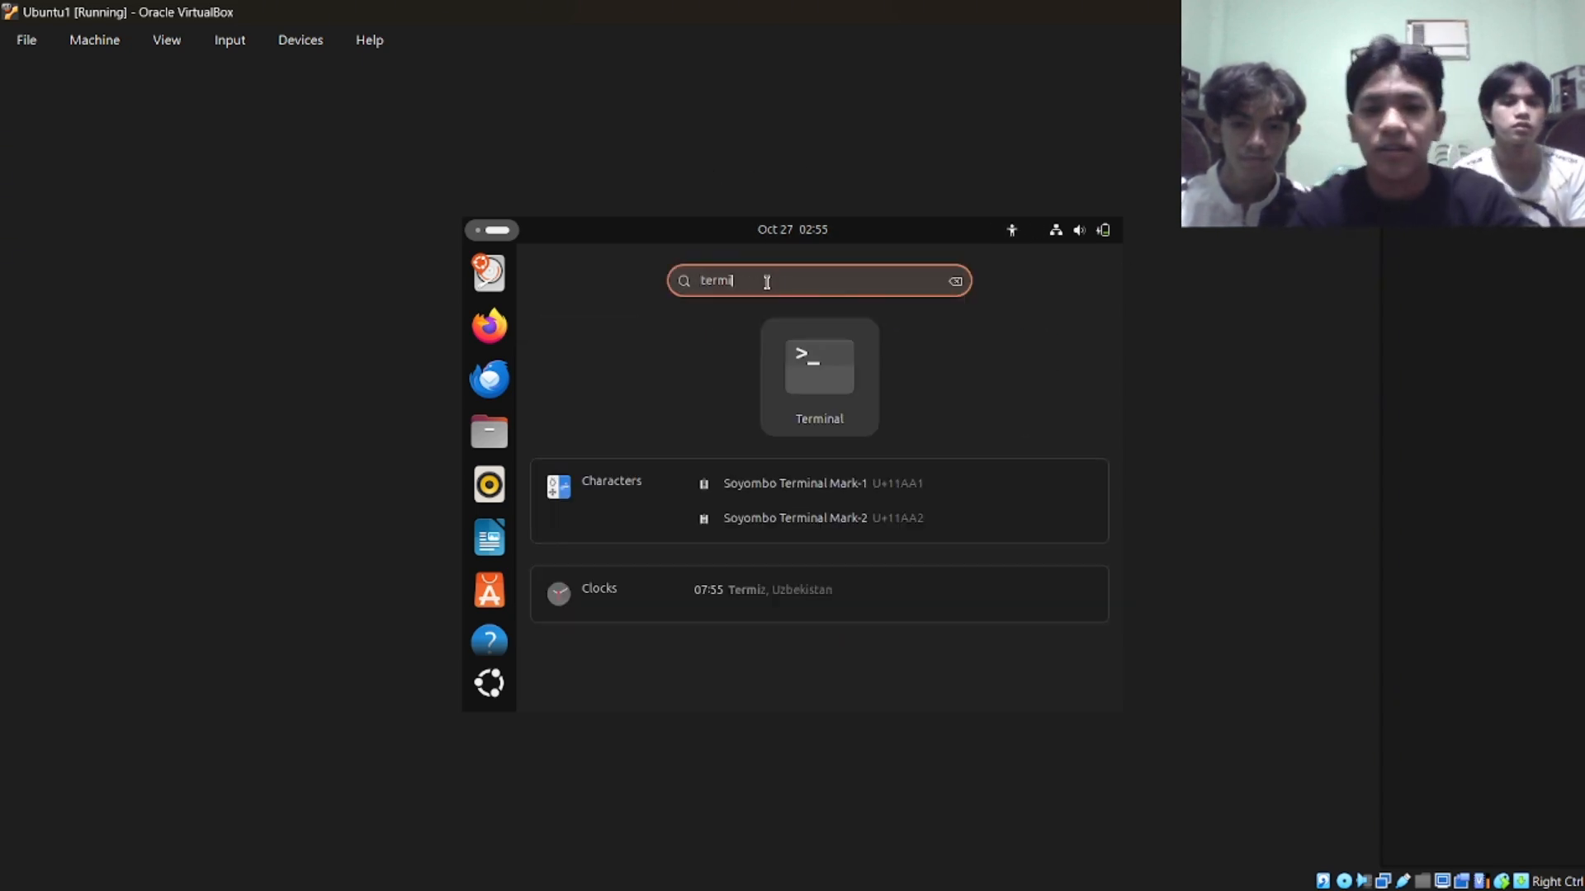
click(850, 383)
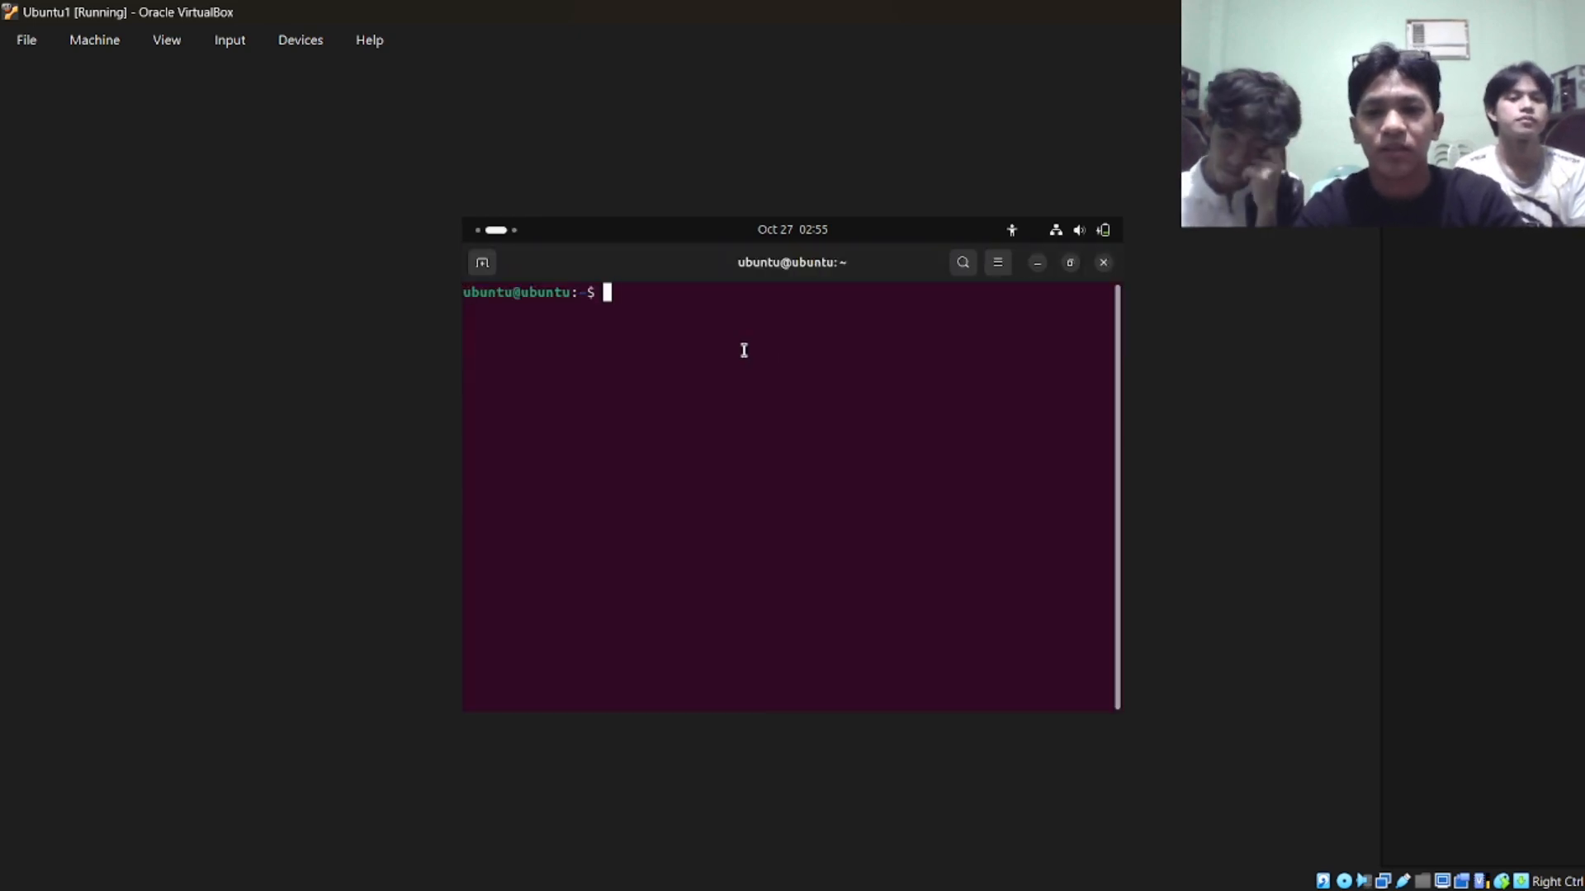
Refresh the package lists in Terminal with sudo apt update.
text(s)
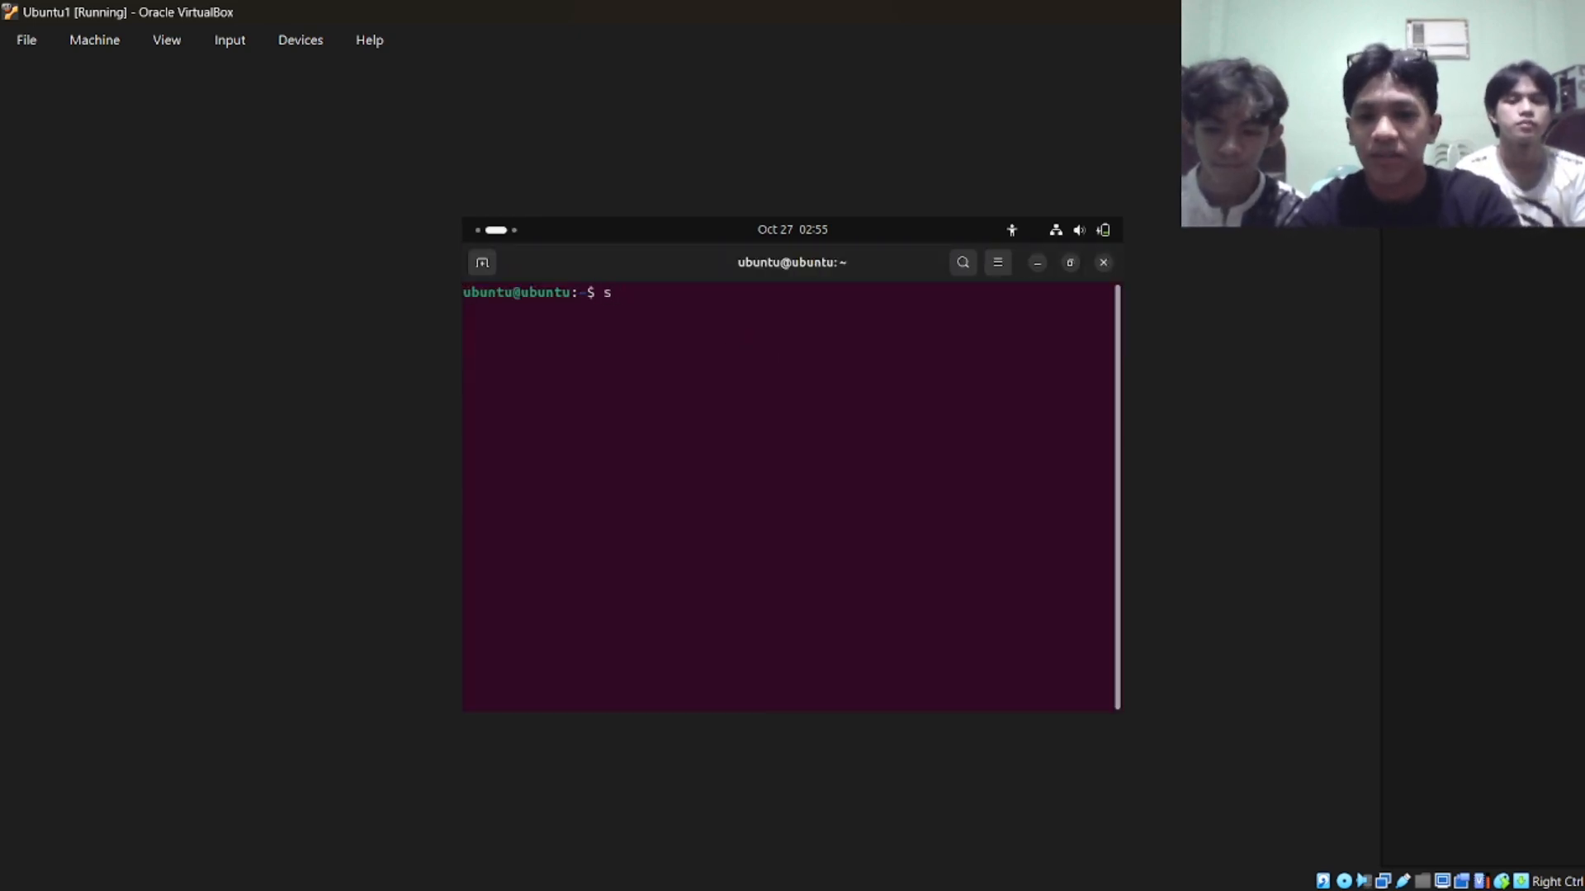
text(udo )
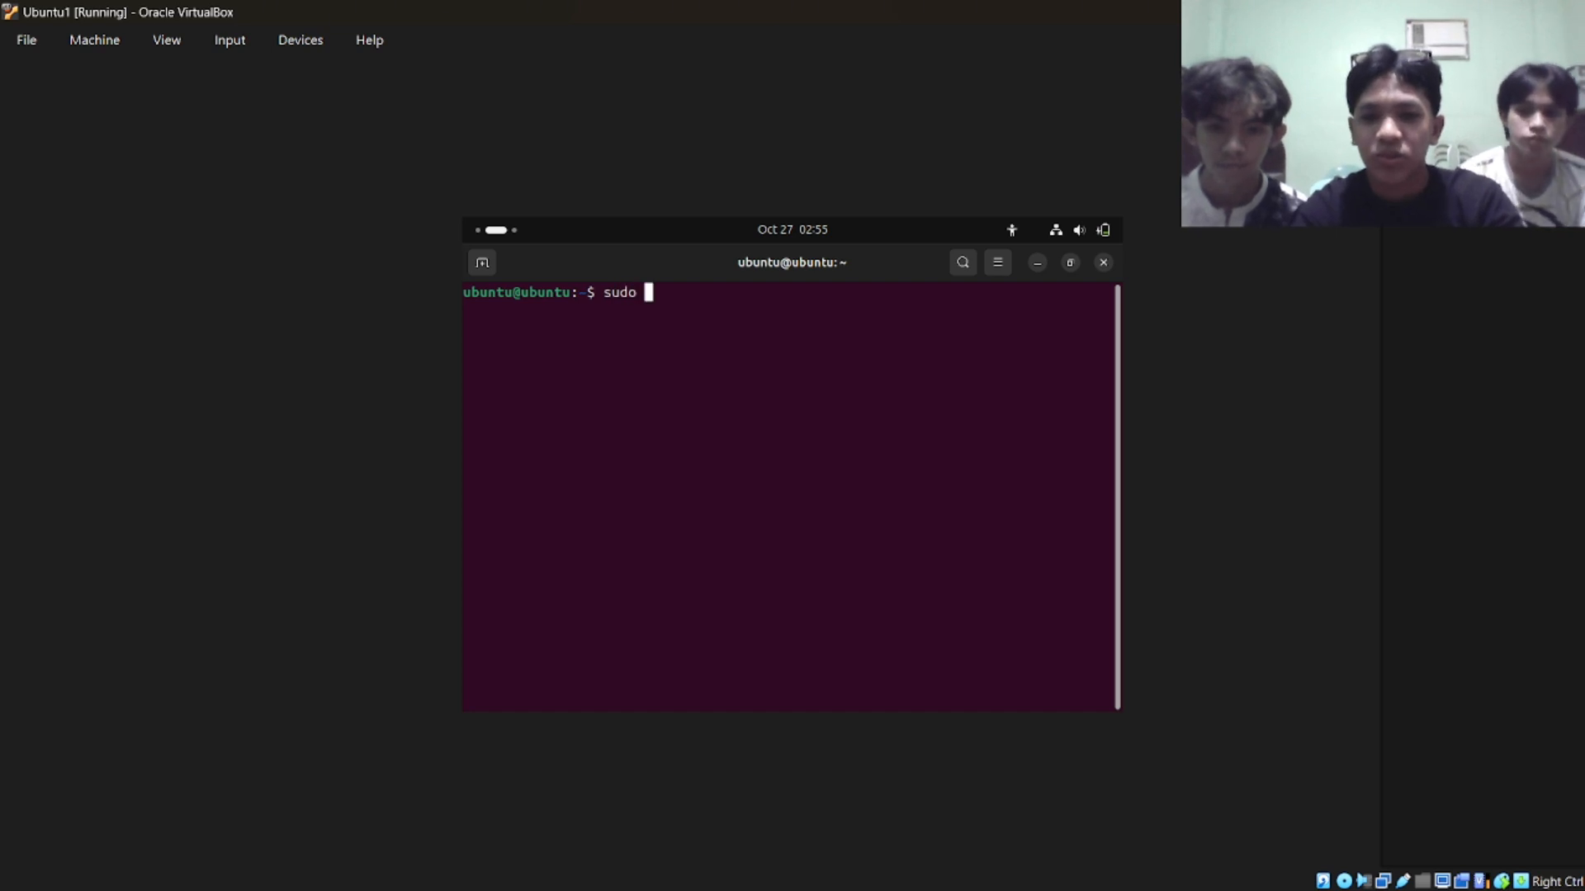
text(apt updat)
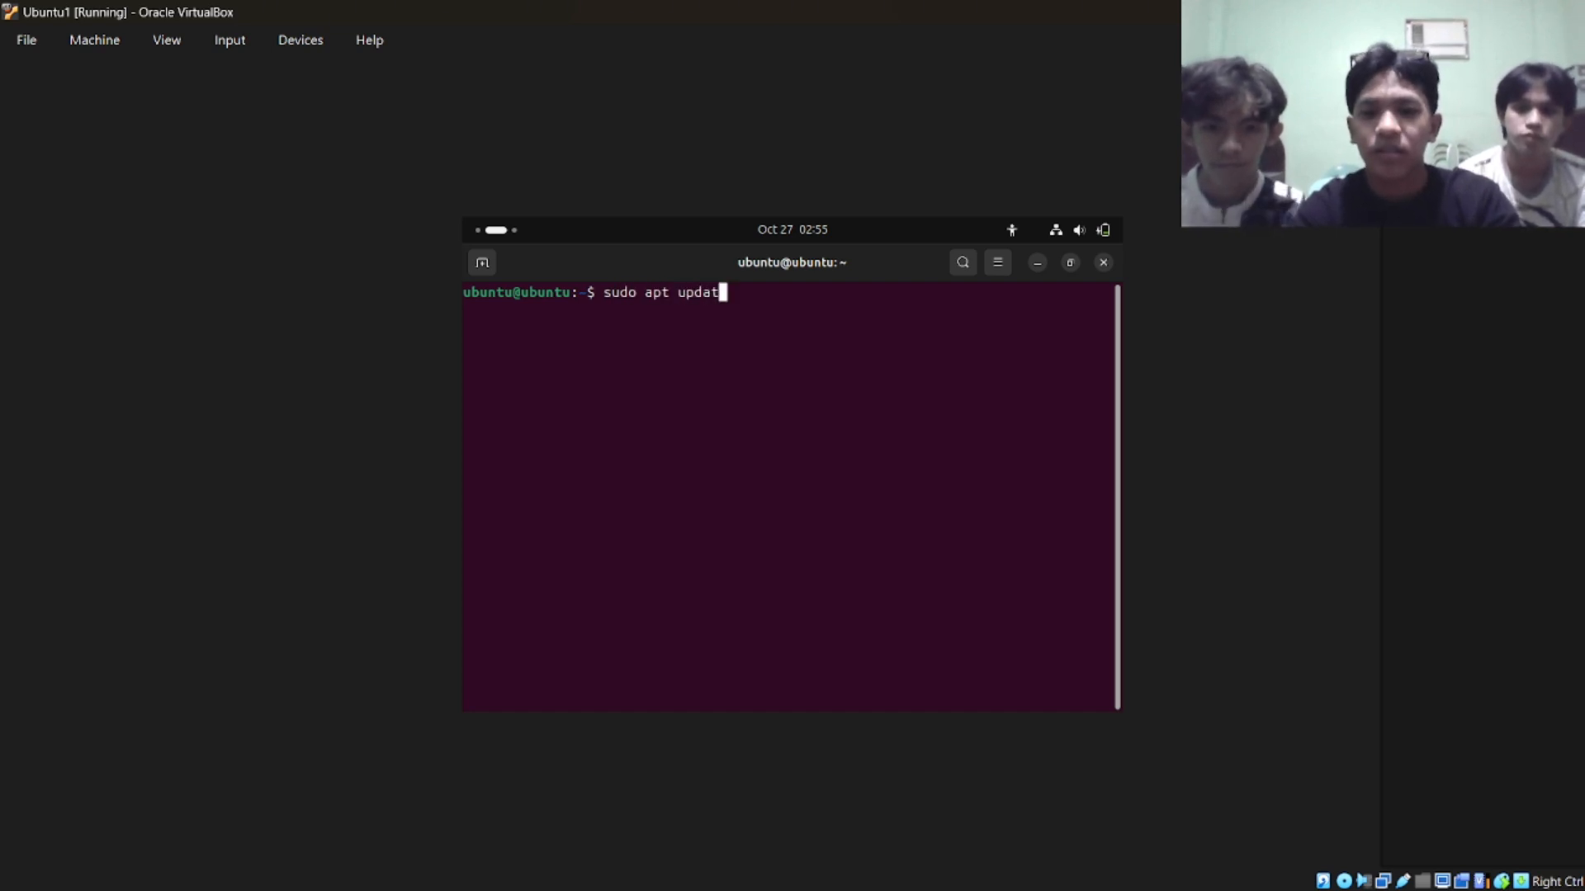
text(e)
key(Return)
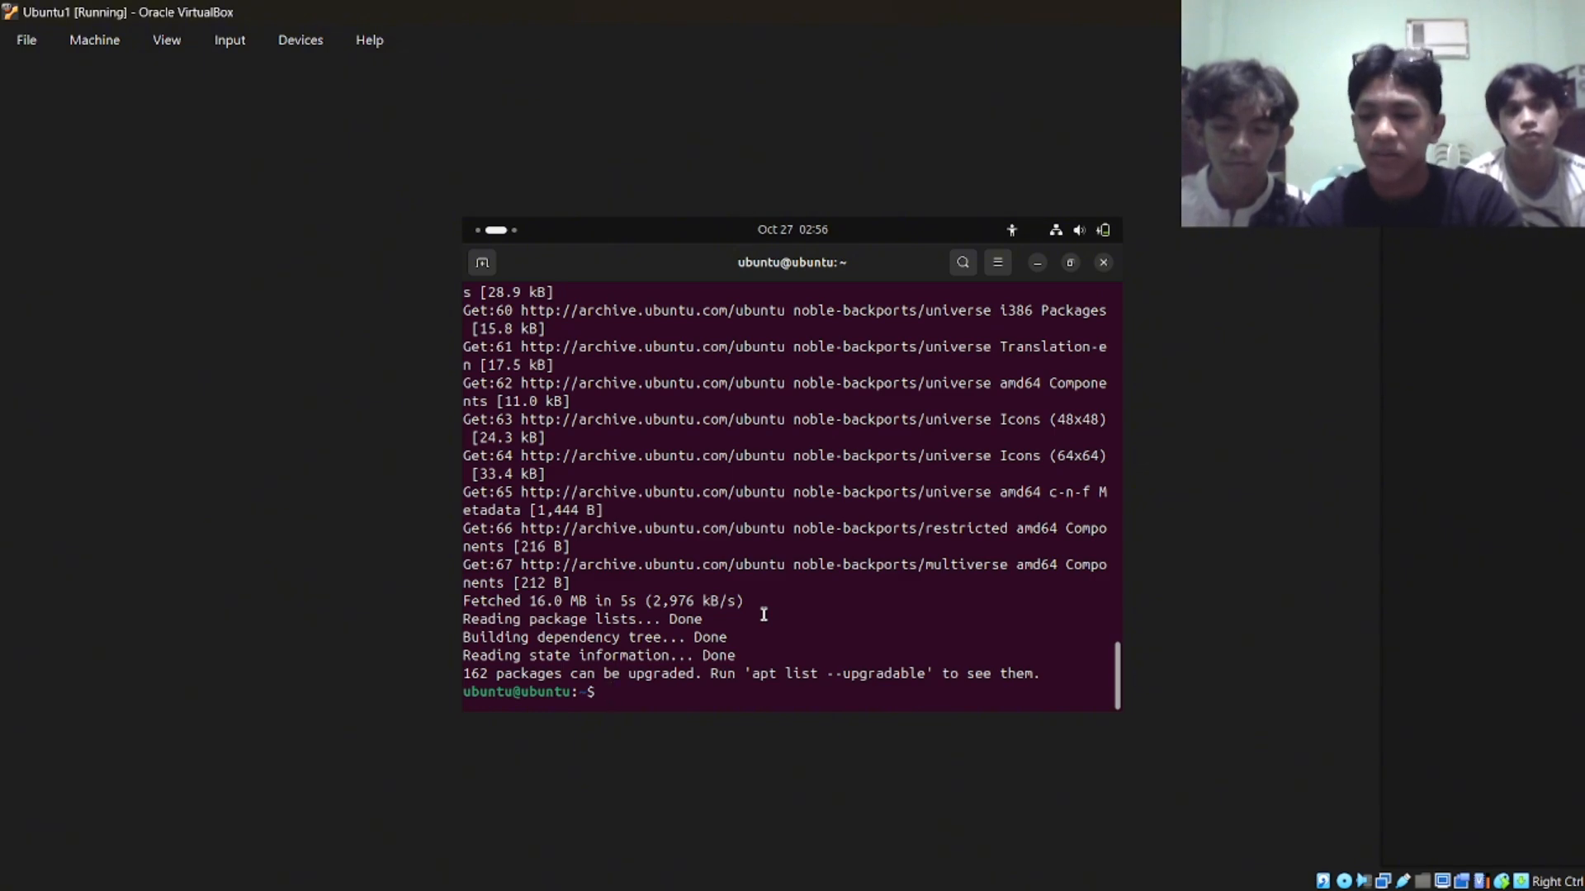
Run sudo apt install build-essential dkms linux-headers-$(uname-r), accept the installation, and close Terminal.
text(sudo apt )
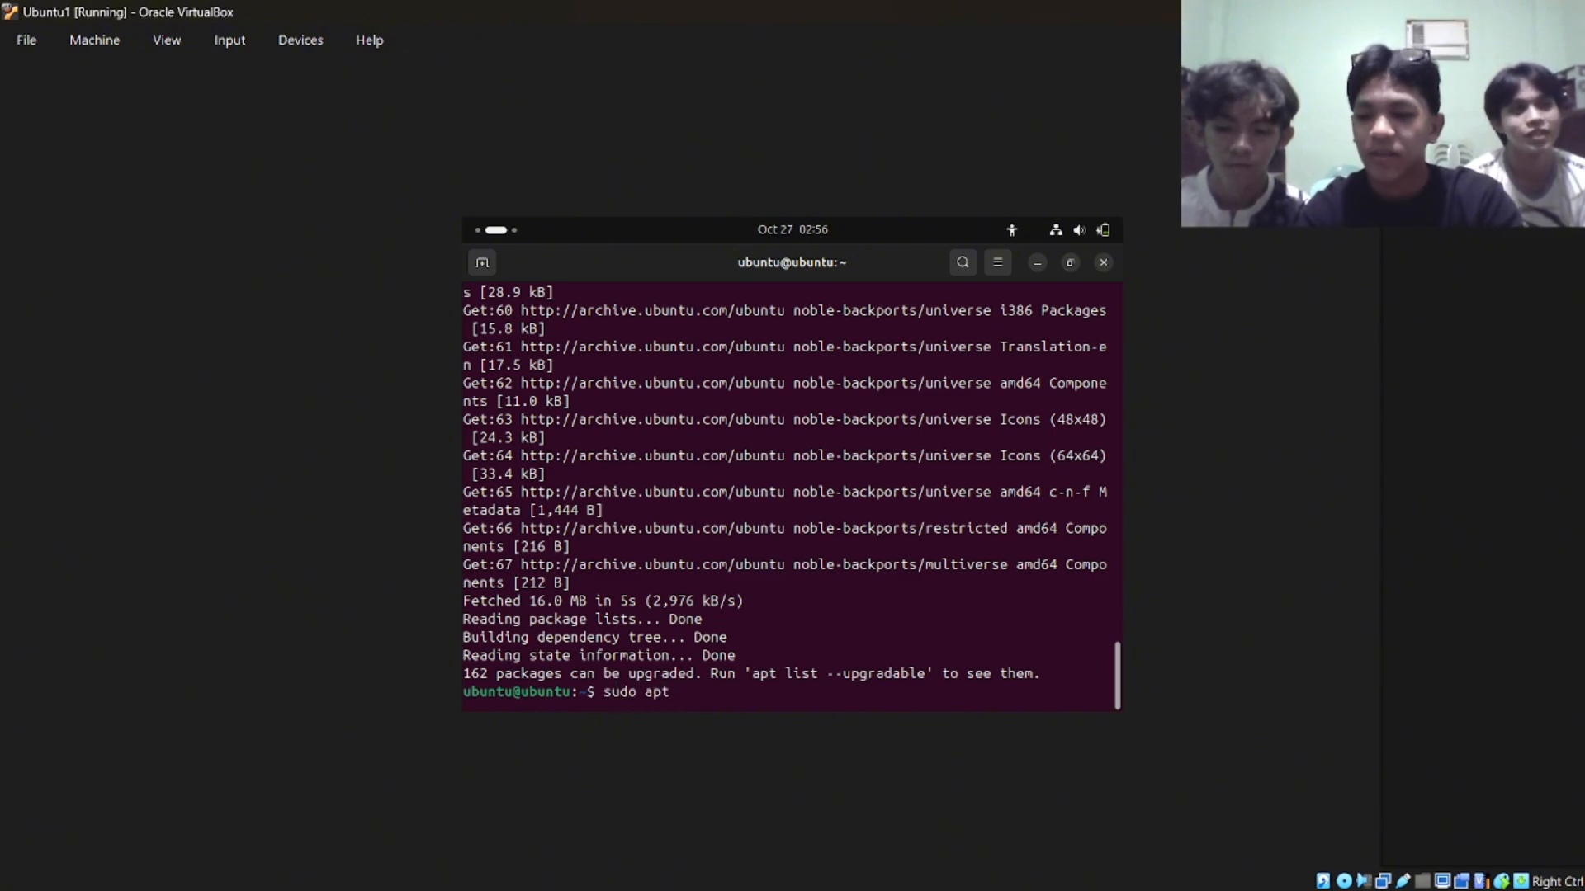
text(install)
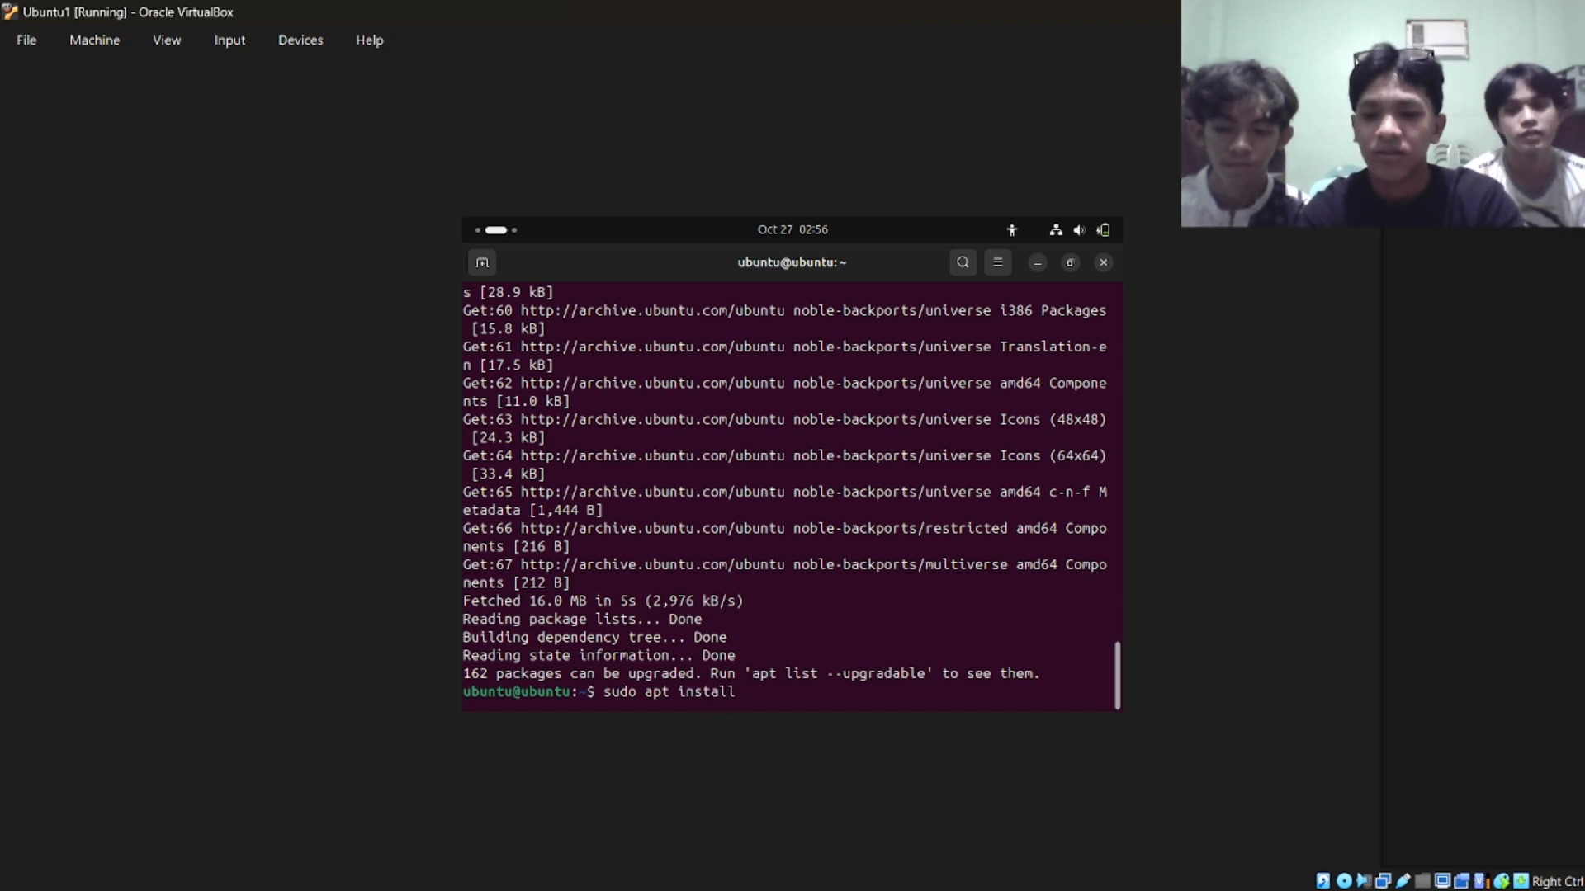
text( build)
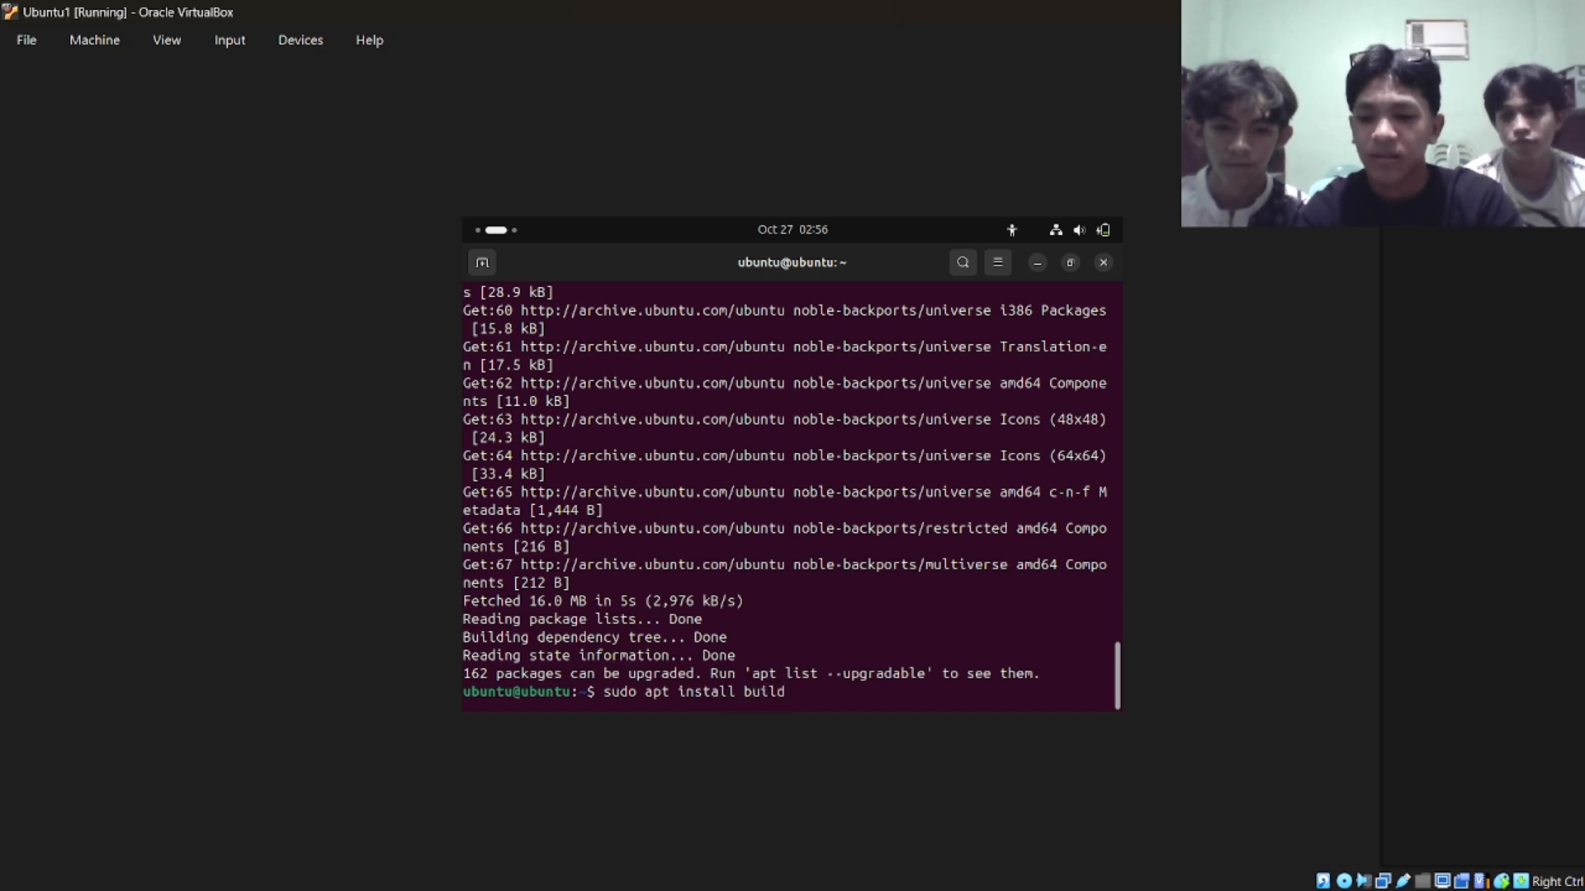
text(-essential )
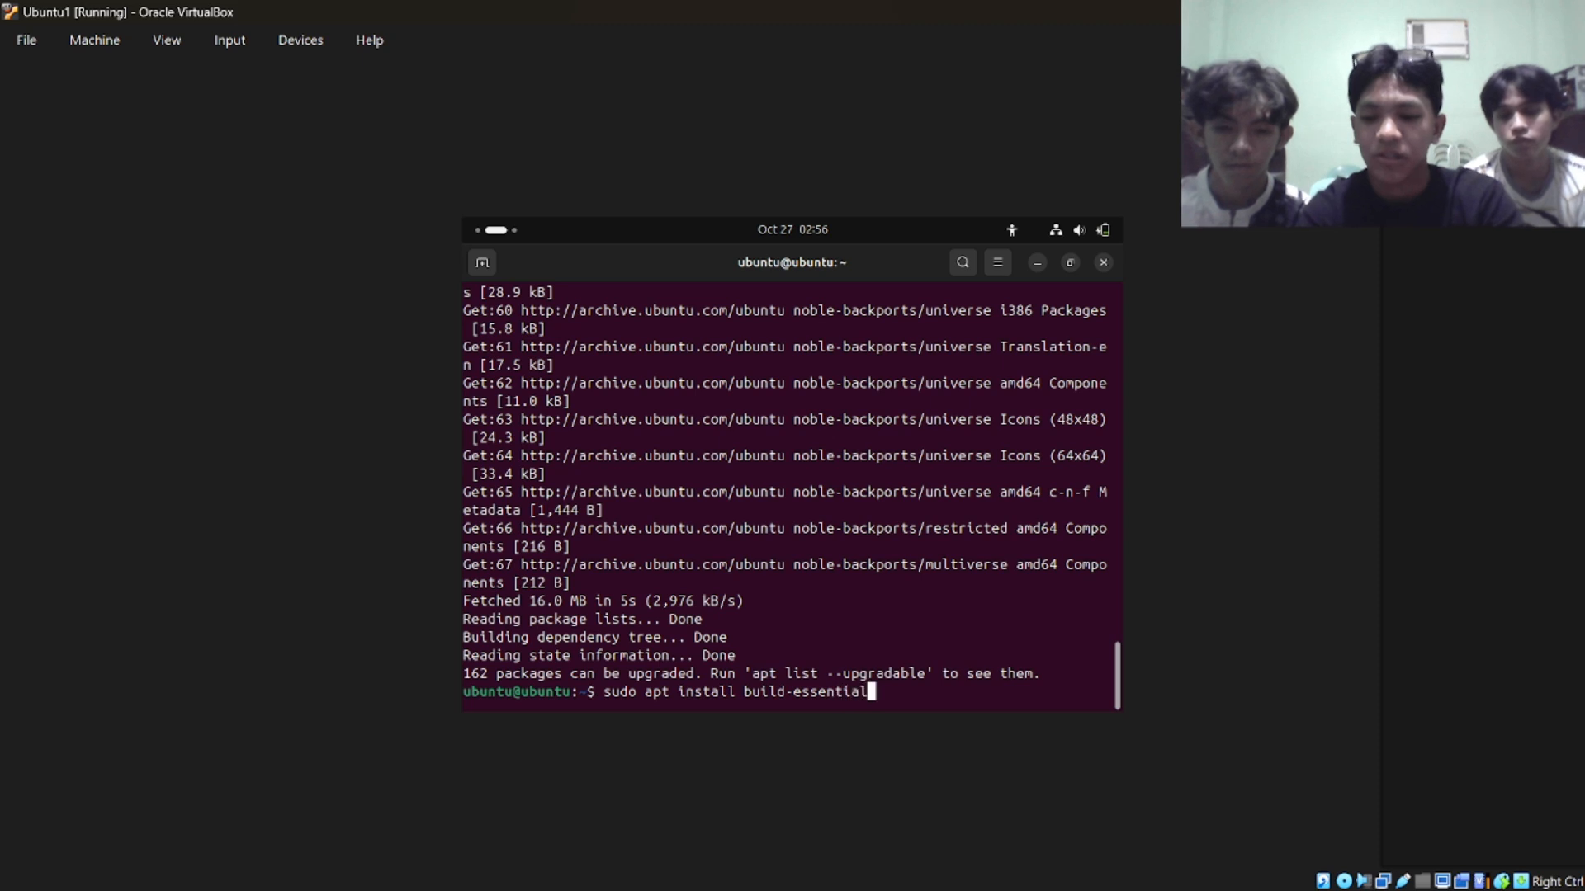
text(dkms l)
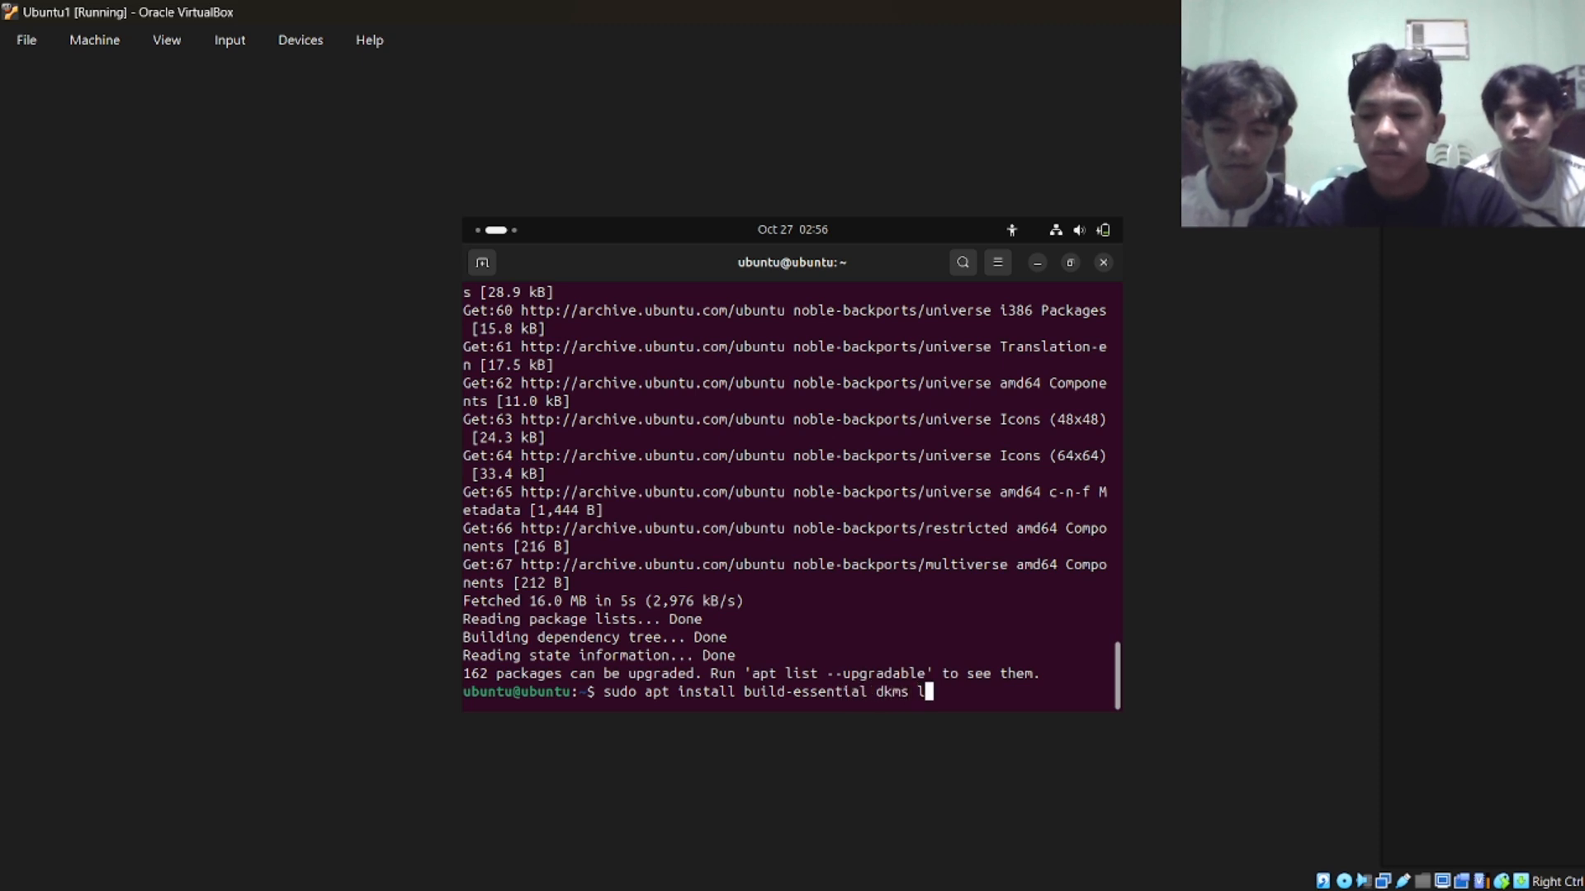
text(inux)
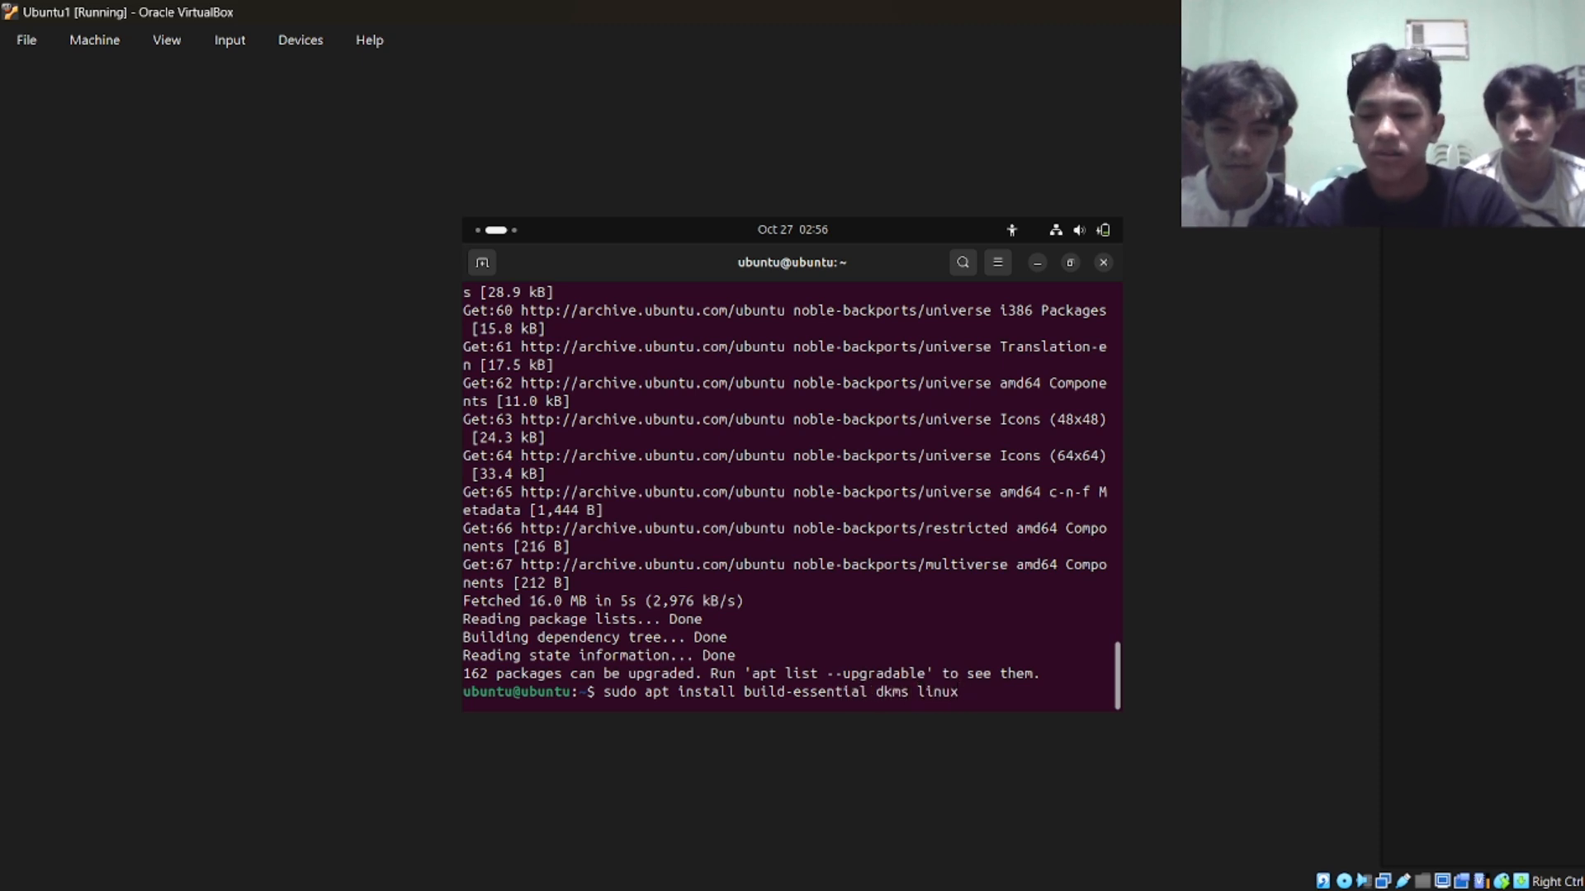
text(-headers)
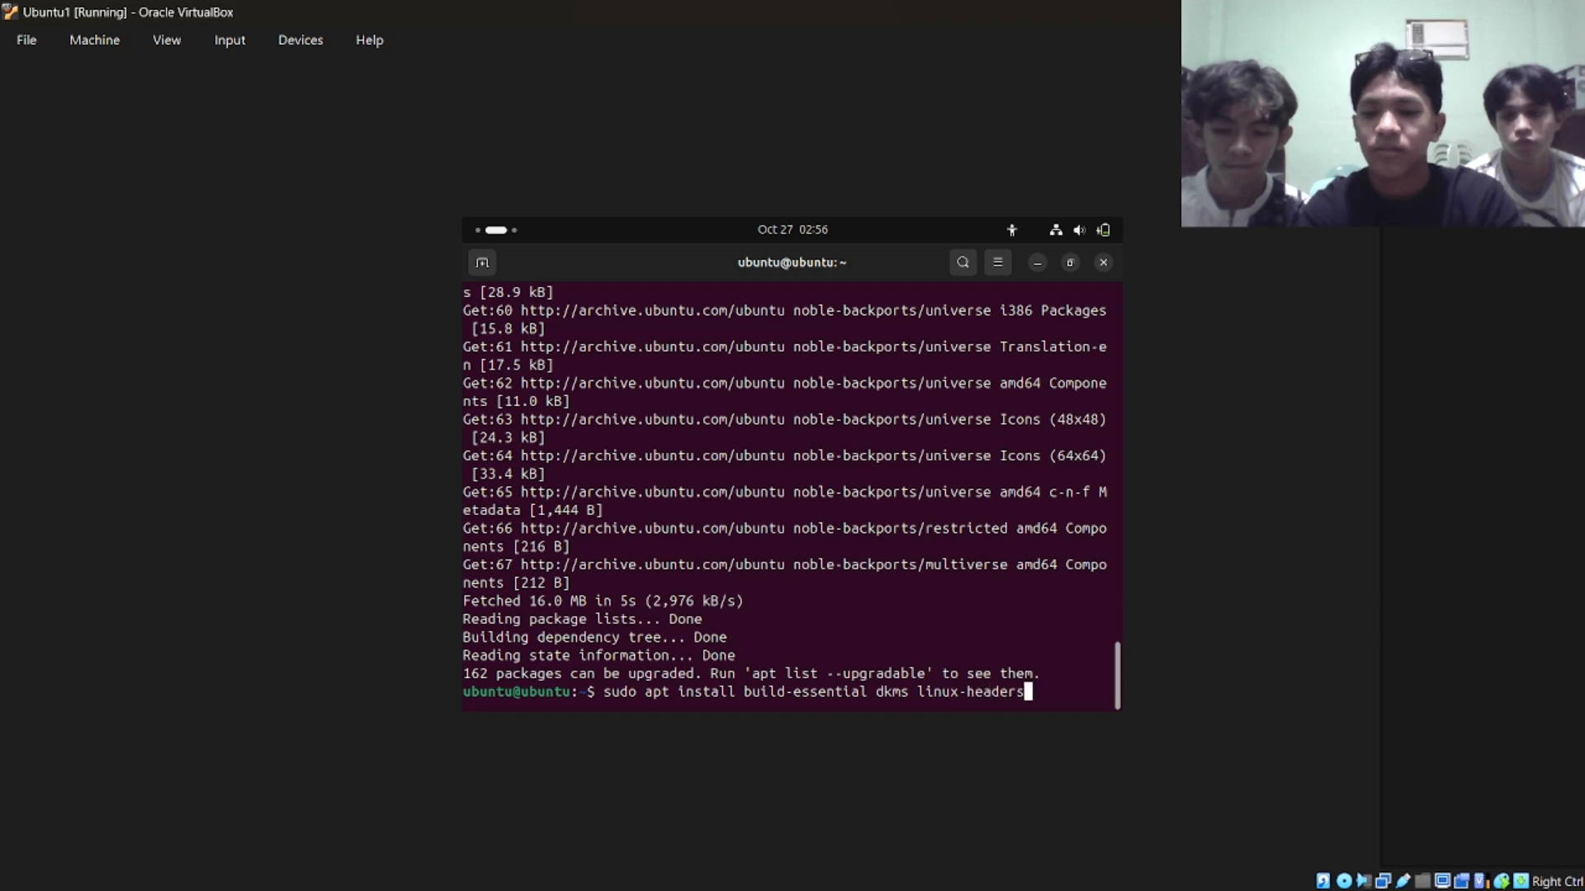
text(-$)
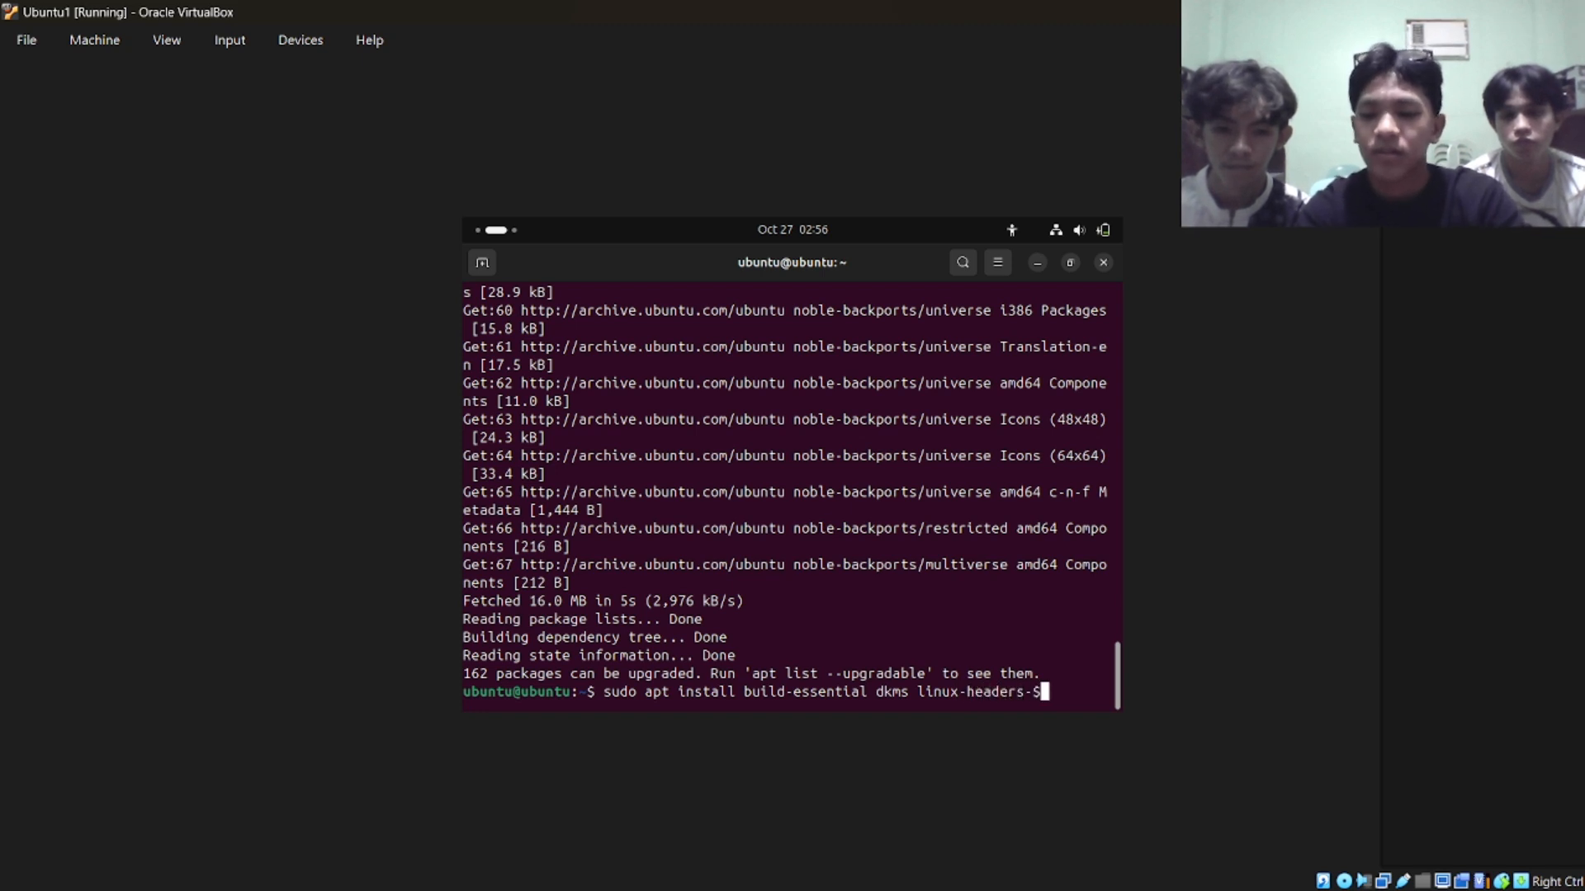
text((u)
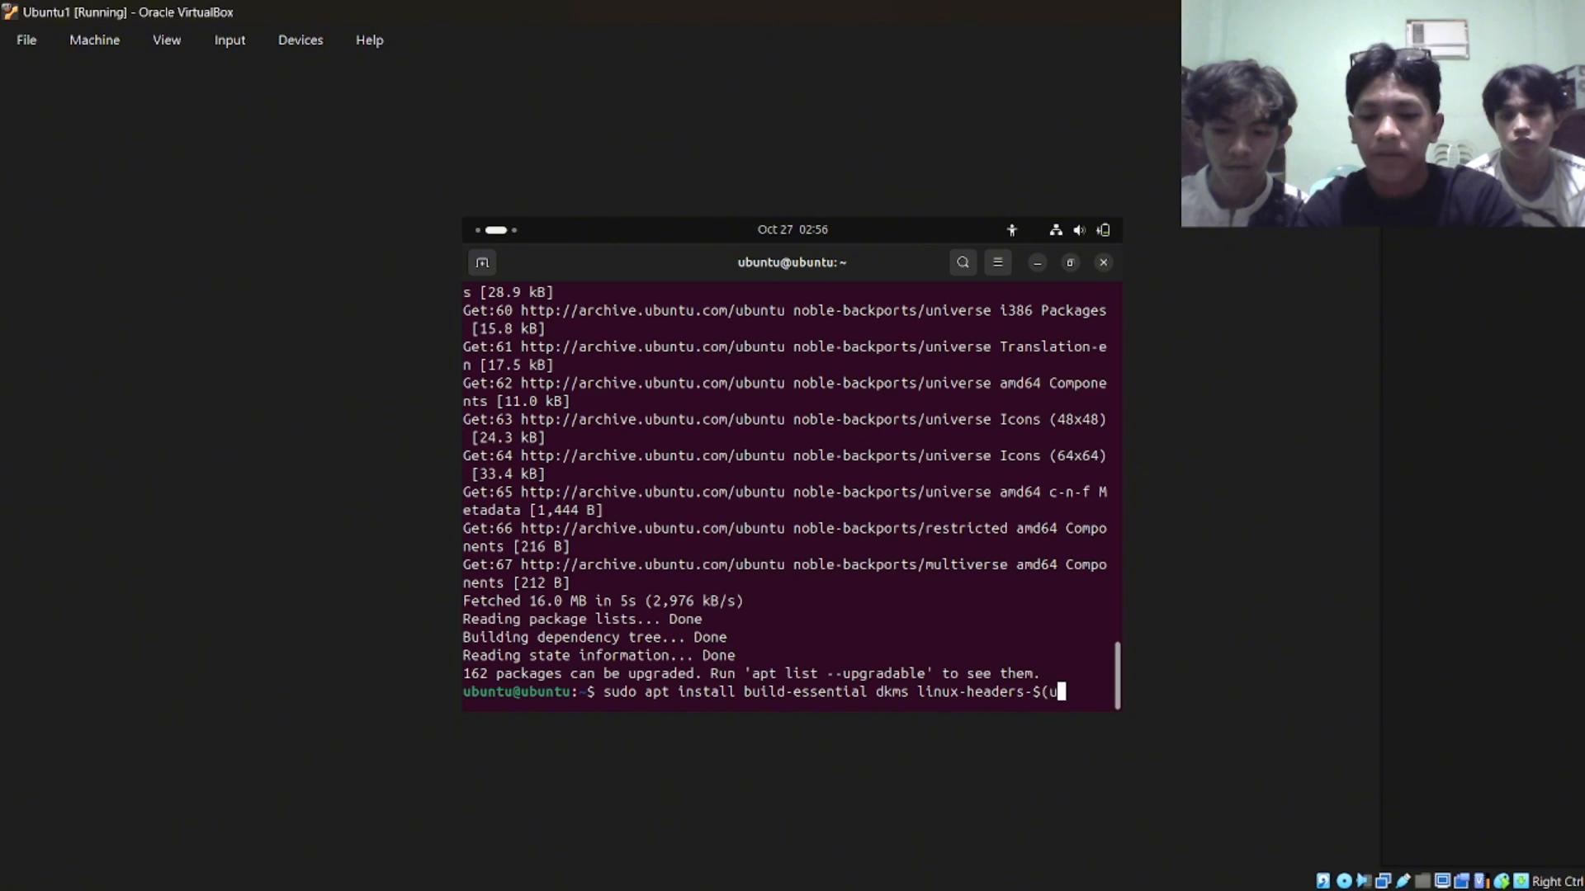
text(name)
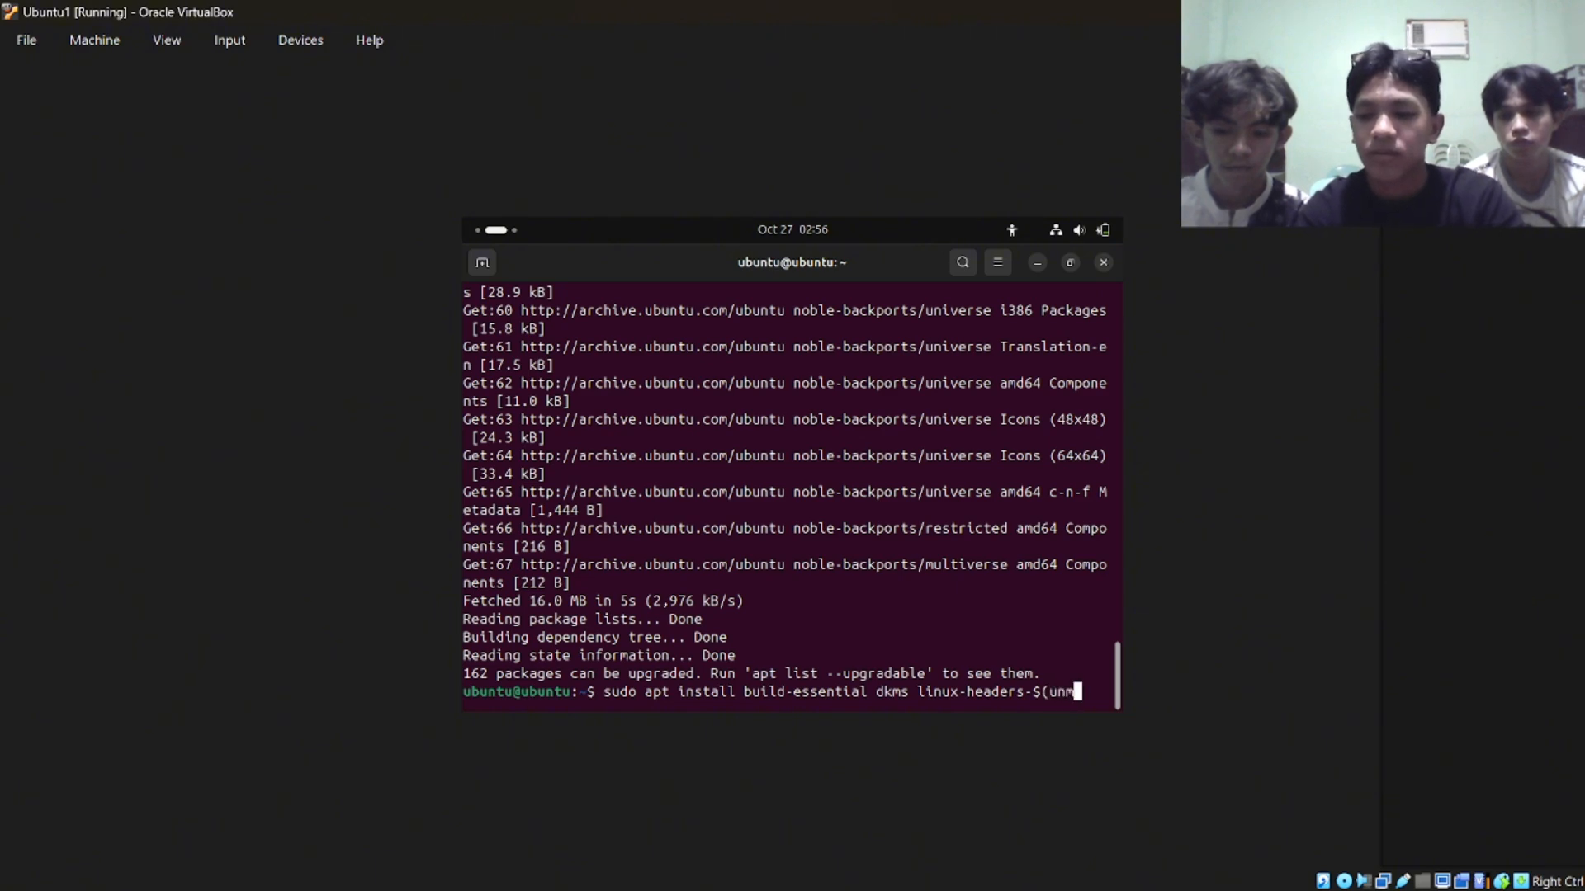
text(-)
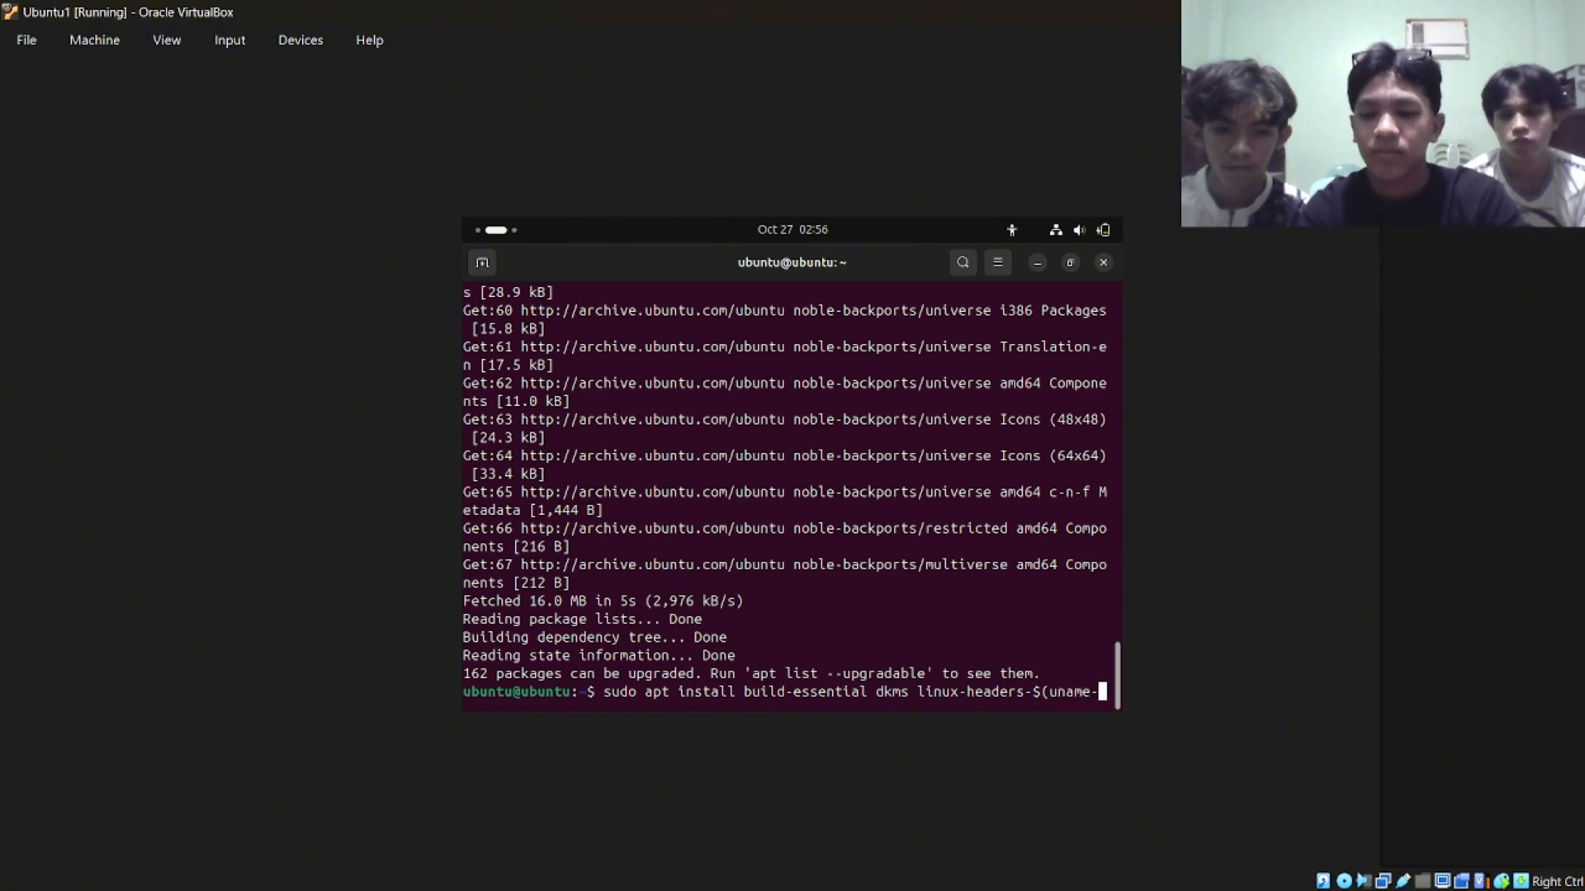
text(r))
key(Return)
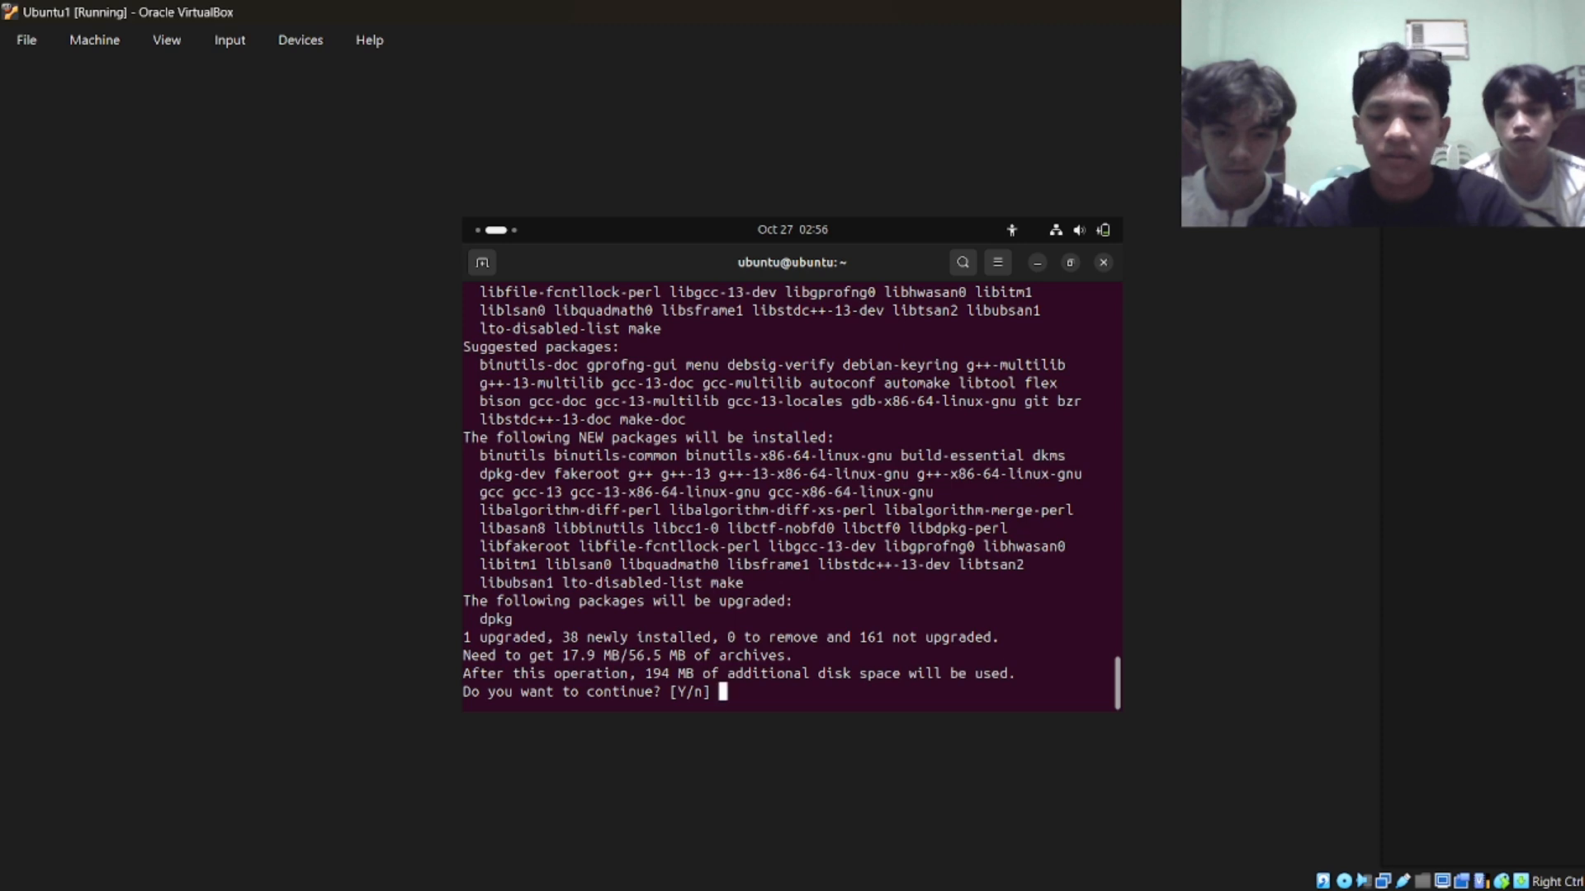
key(Return)
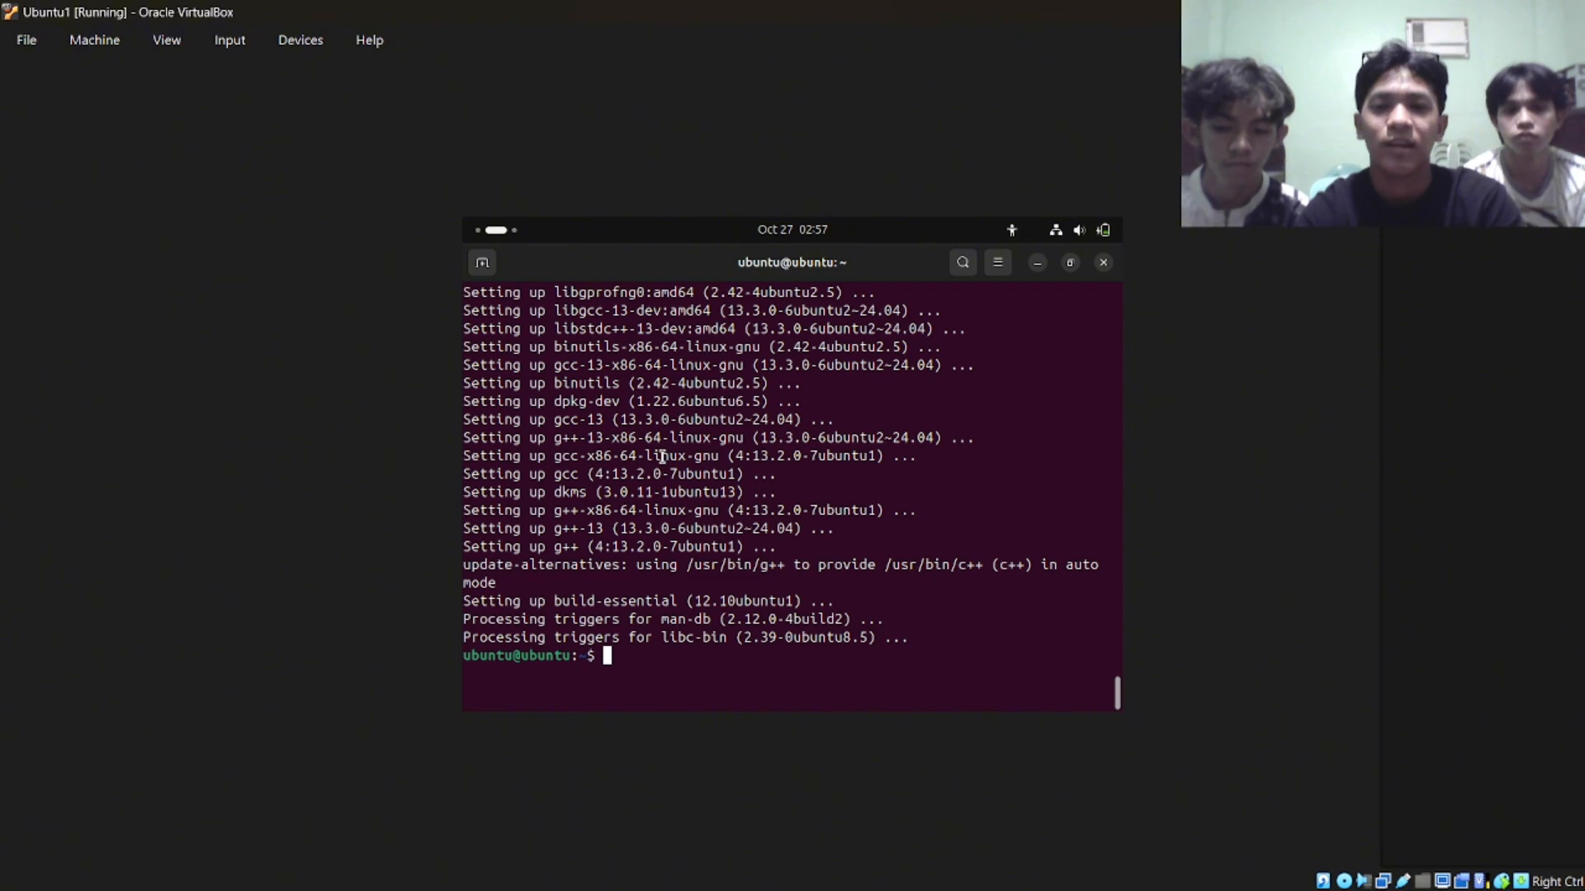
click(1102, 263)
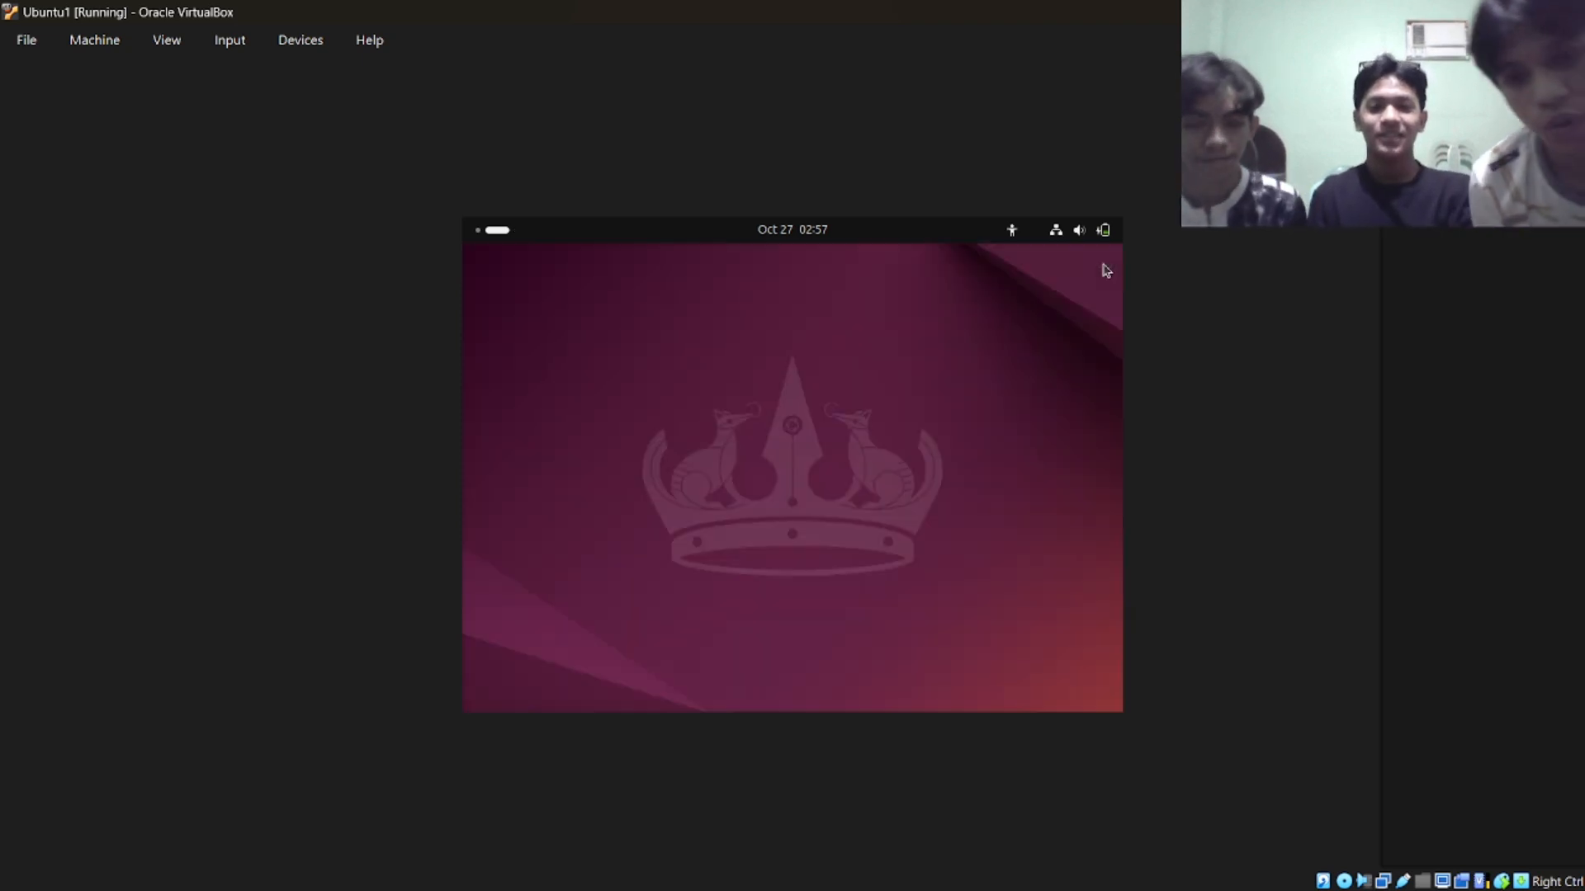
click(476, 231)
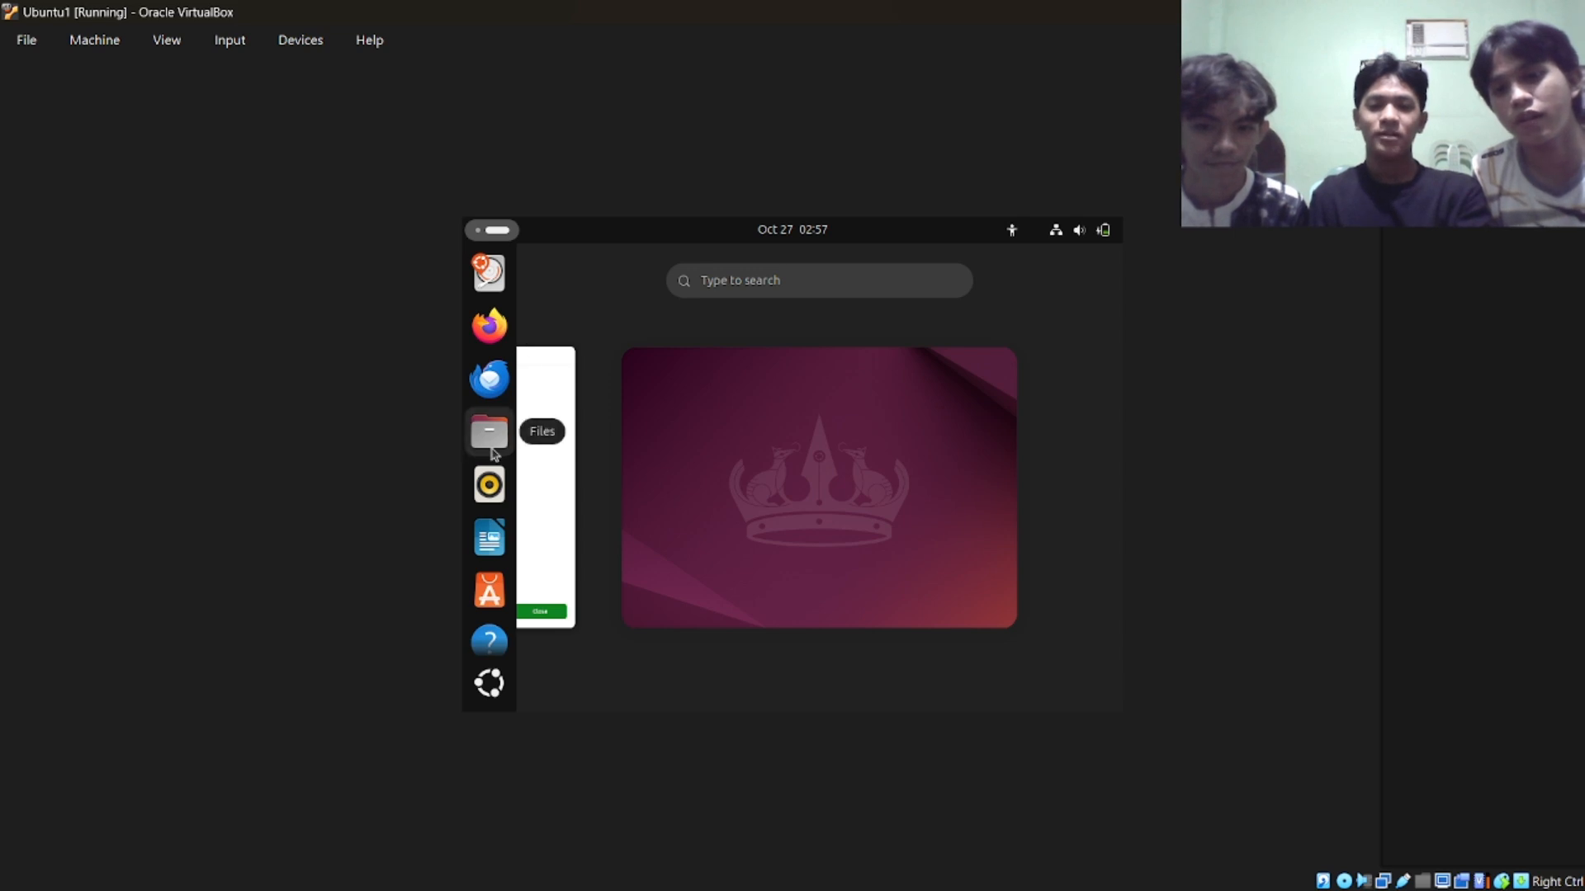
scroll(499, 470, down, 1)
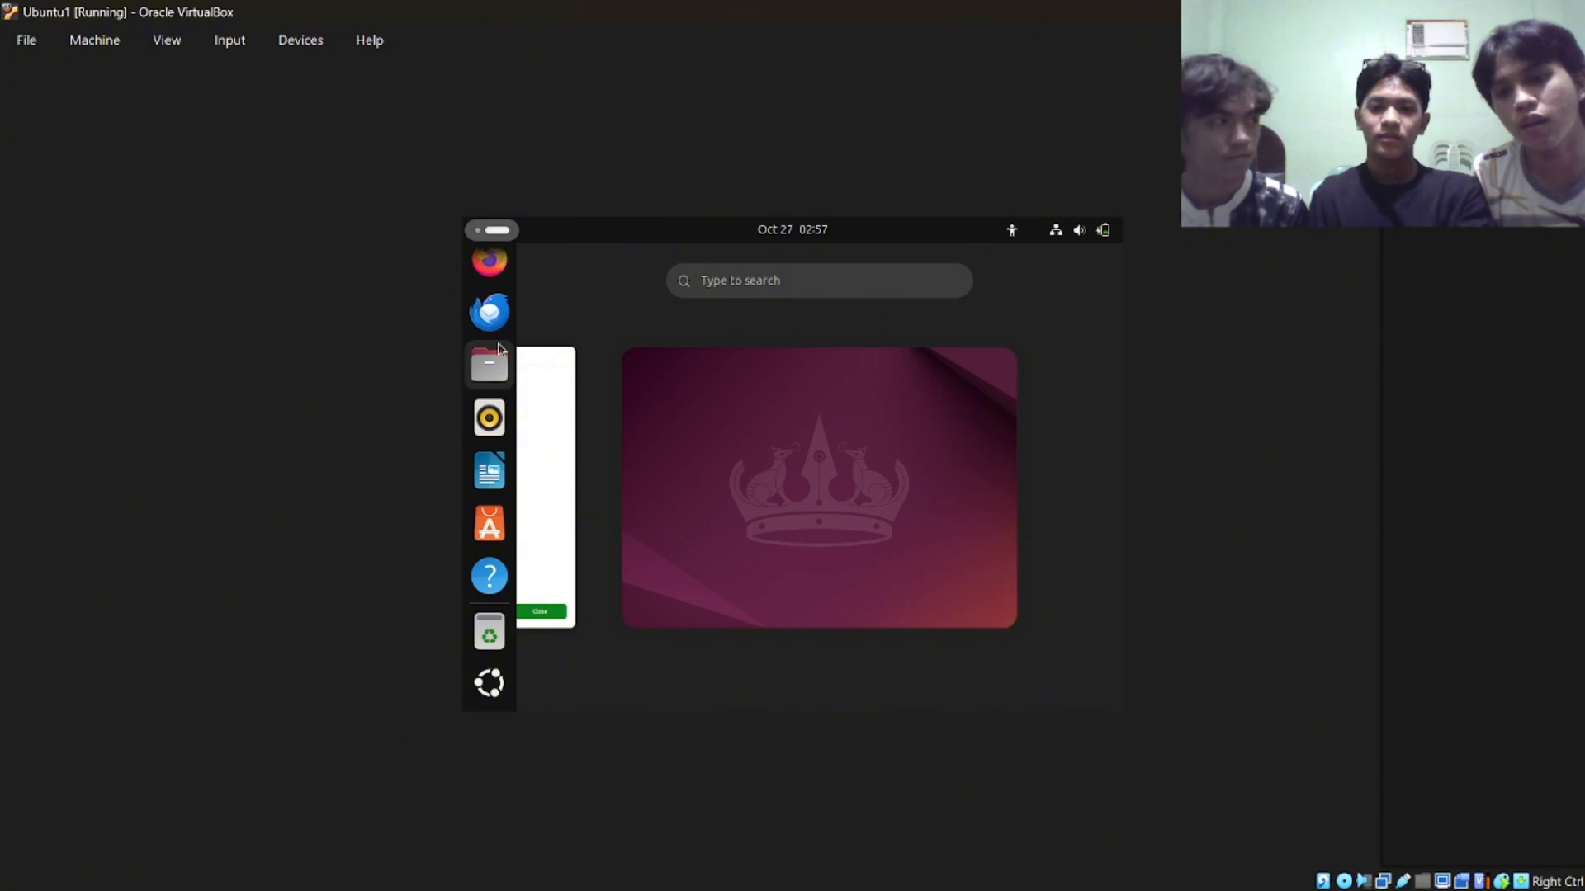
scroll(491, 289, up, 1)
scroll(495, 276, up, 1)
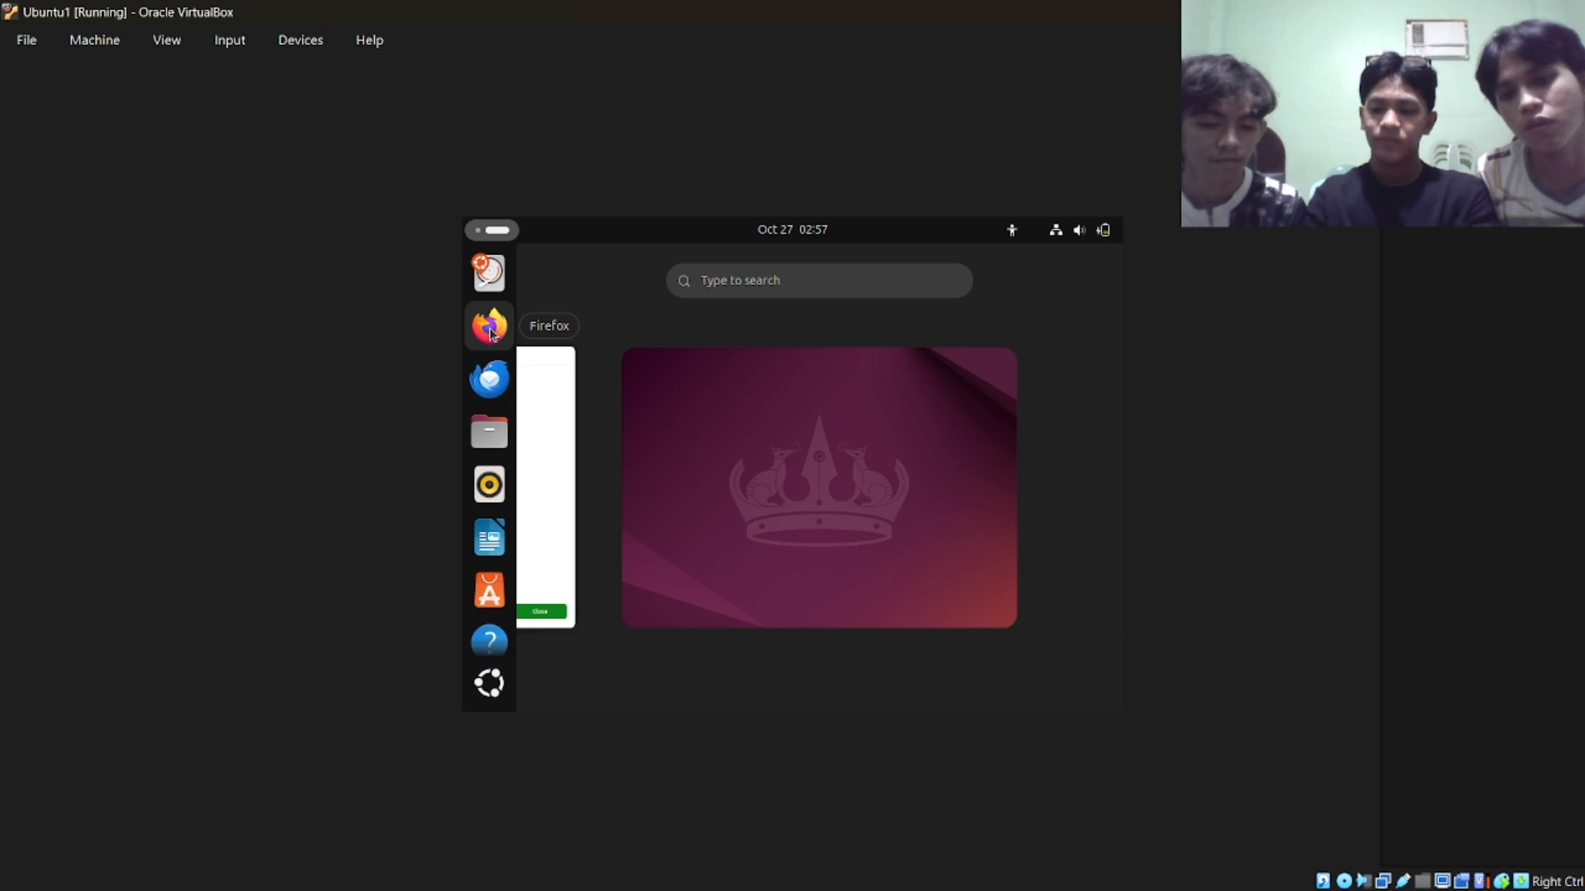
Open App Center and show its Games category.
click(491, 593)
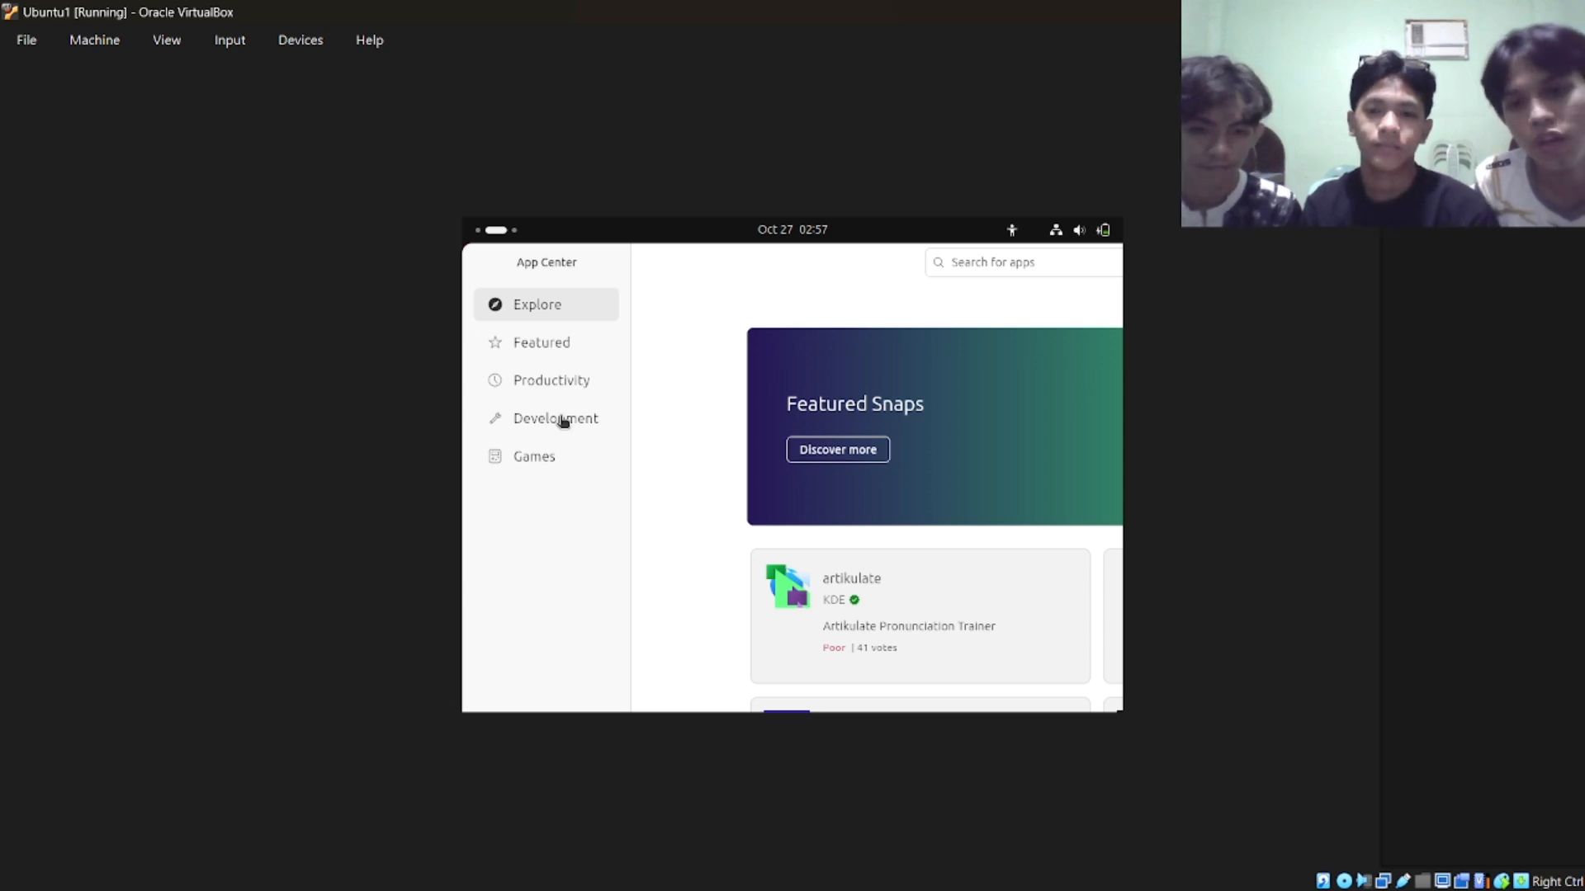
click(563, 460)
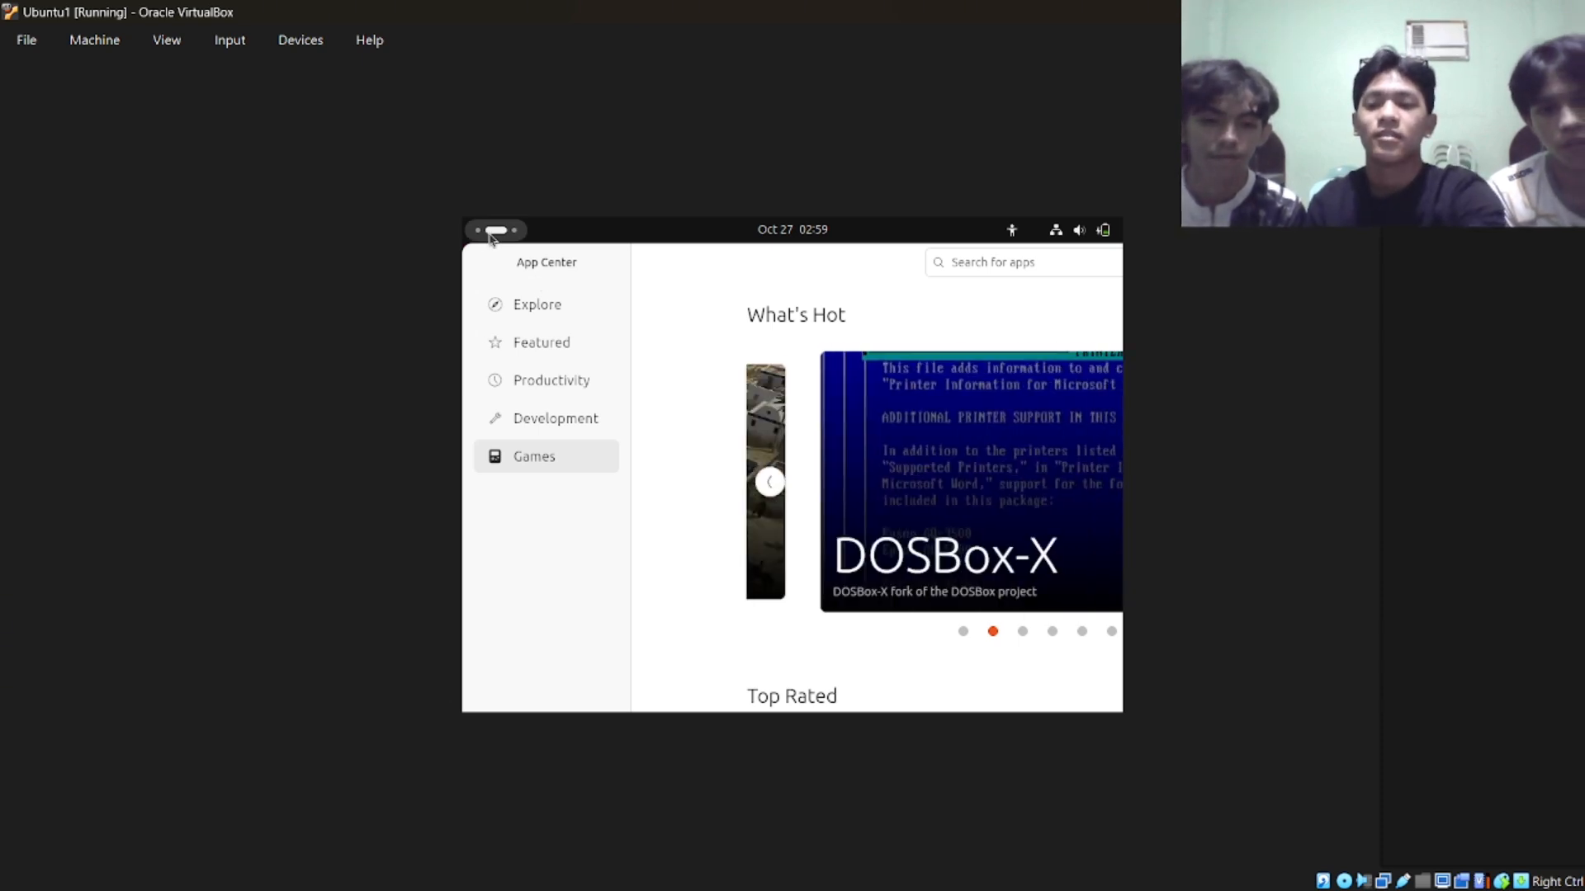
Launch Firefox and bring its window in front of the Files window.
click(491, 234)
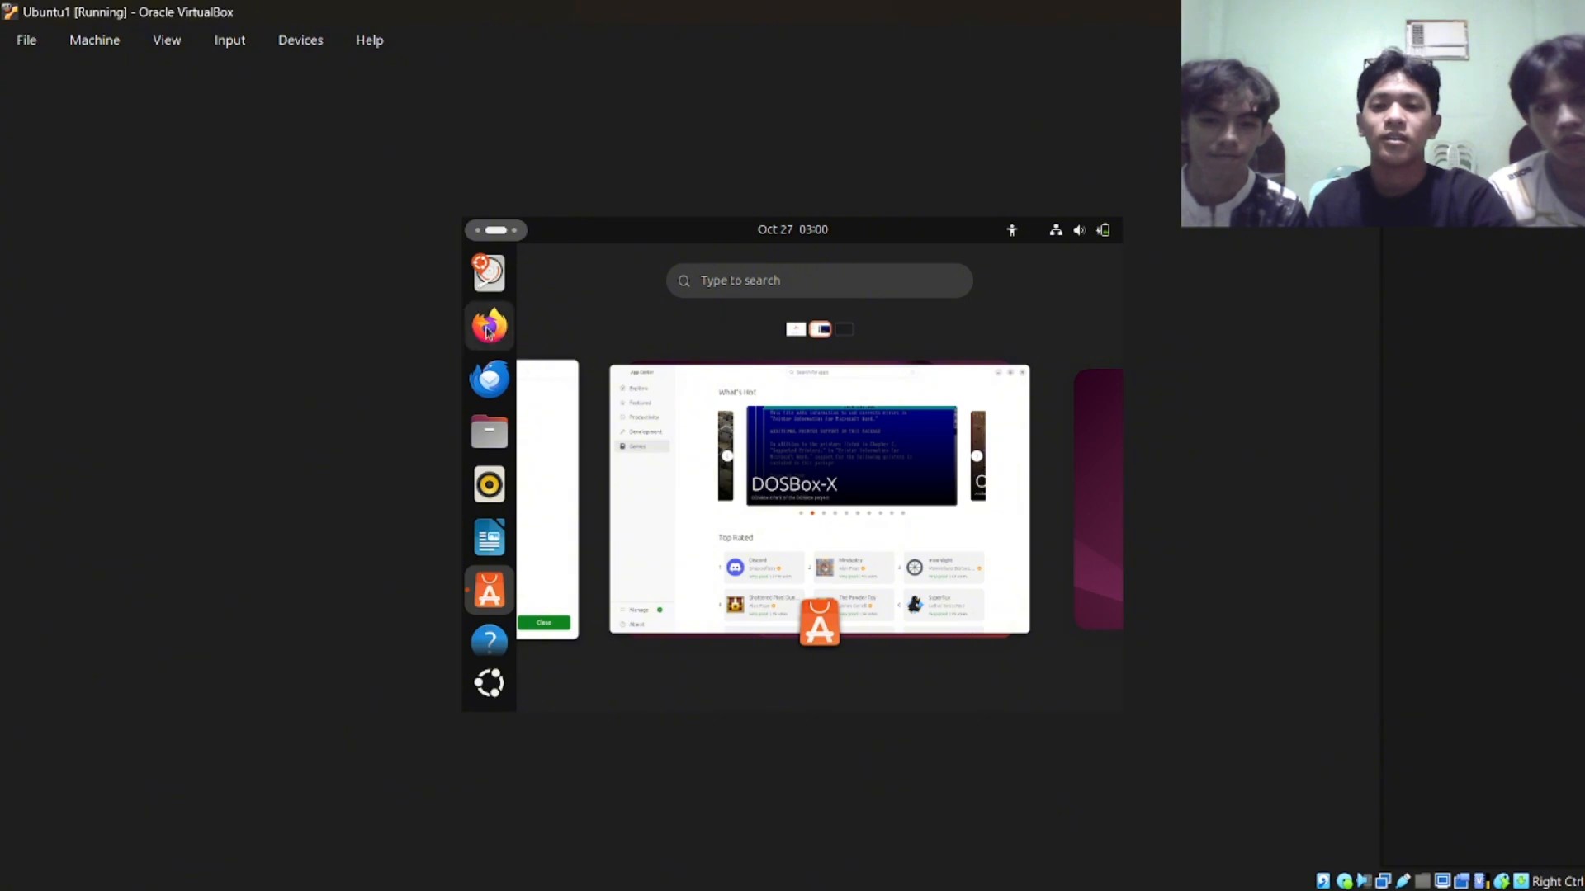
click(489, 333)
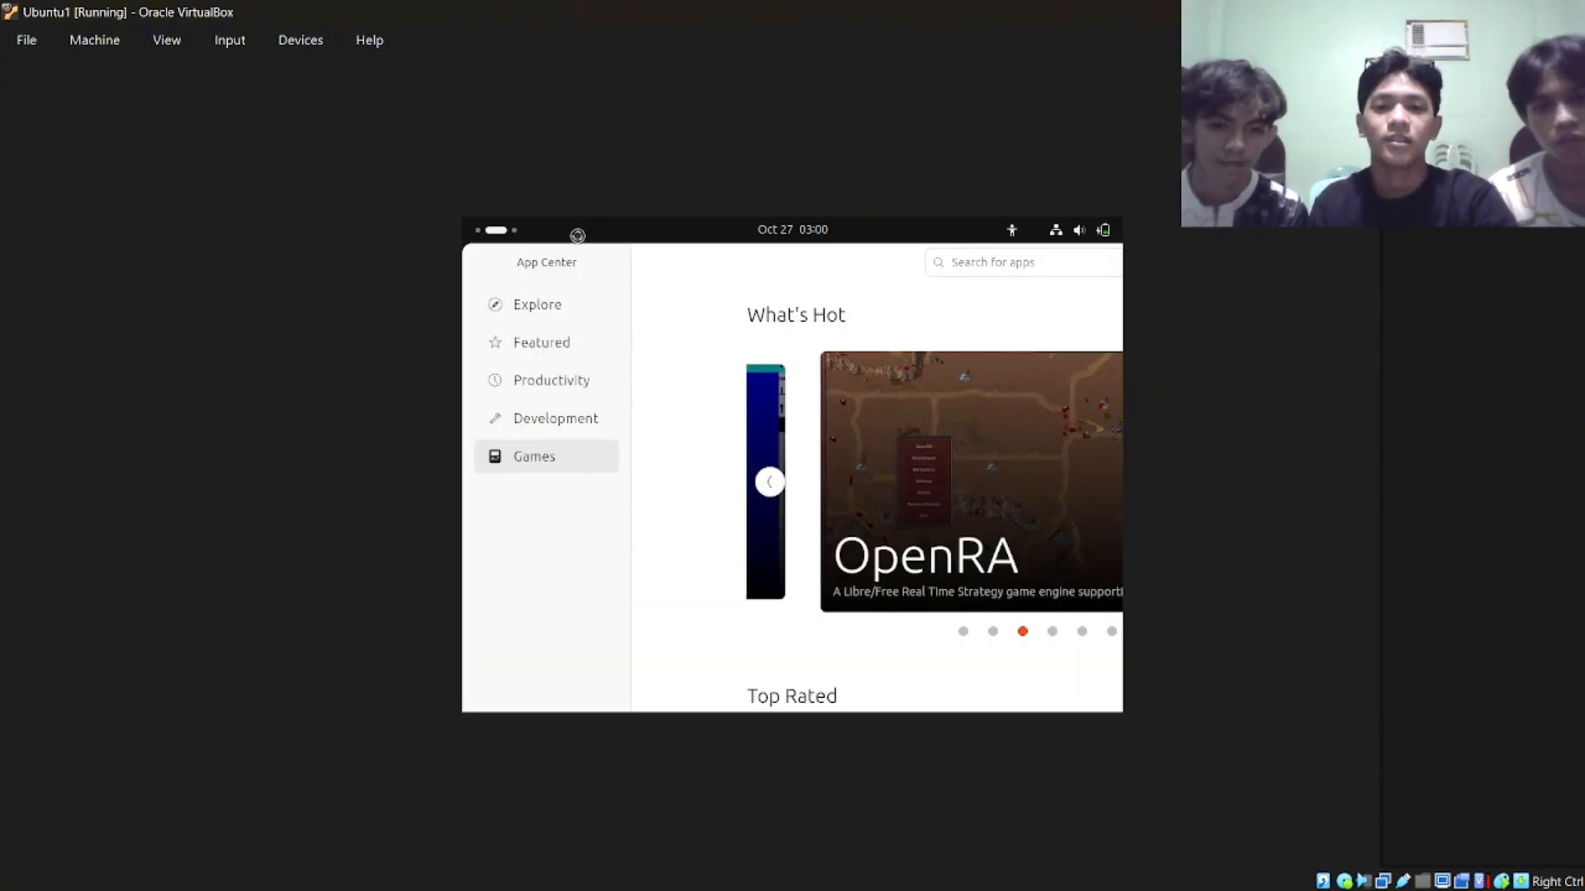
click(480, 233)
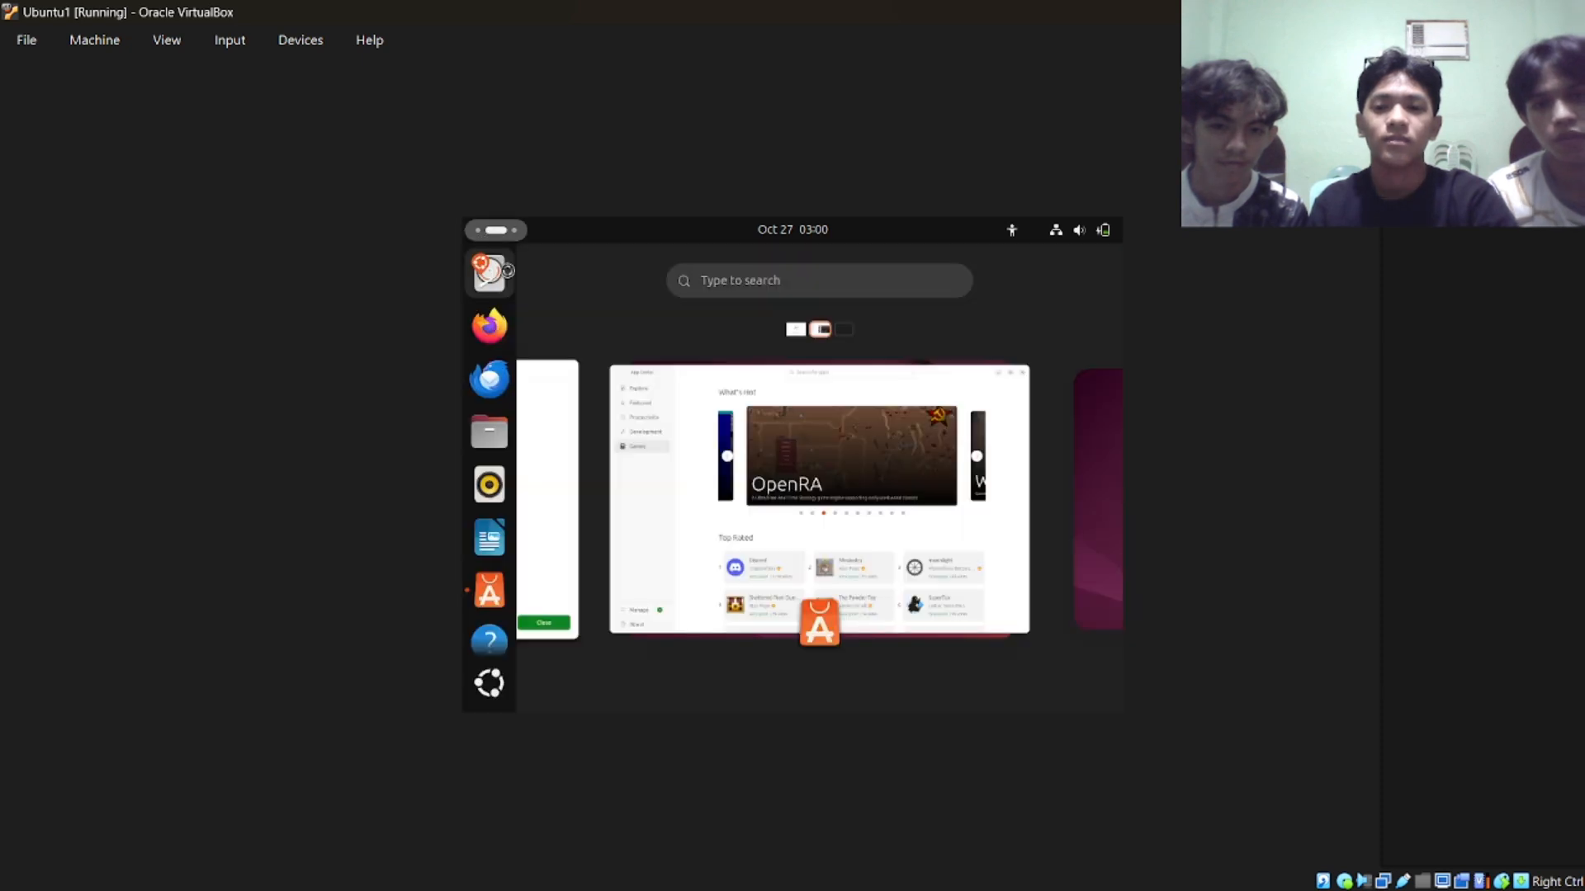
click(499, 337)
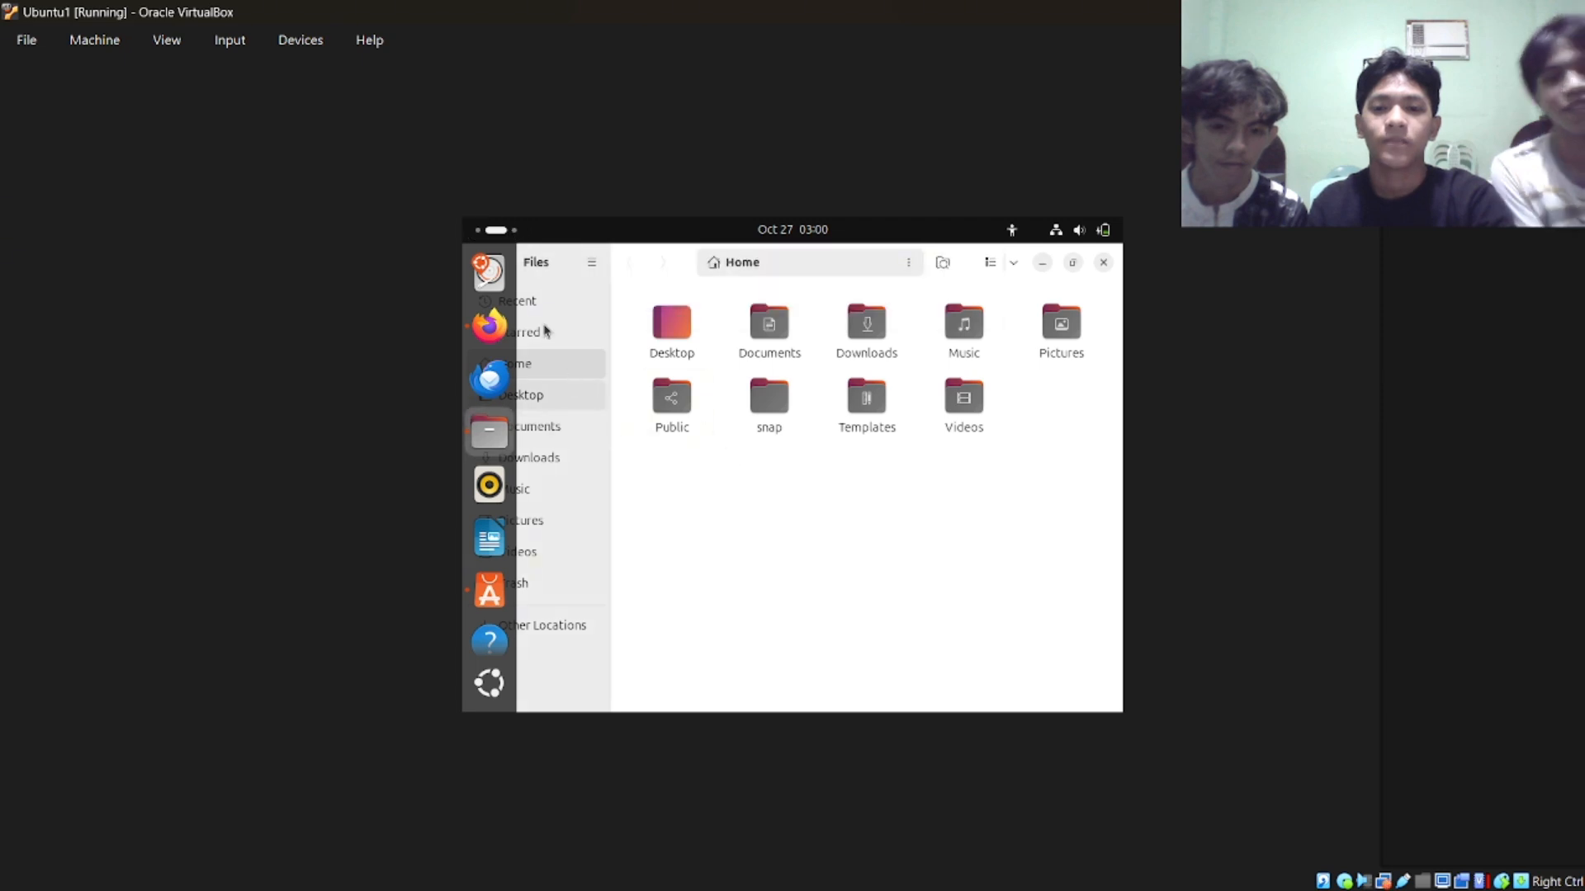
click(479, 320)
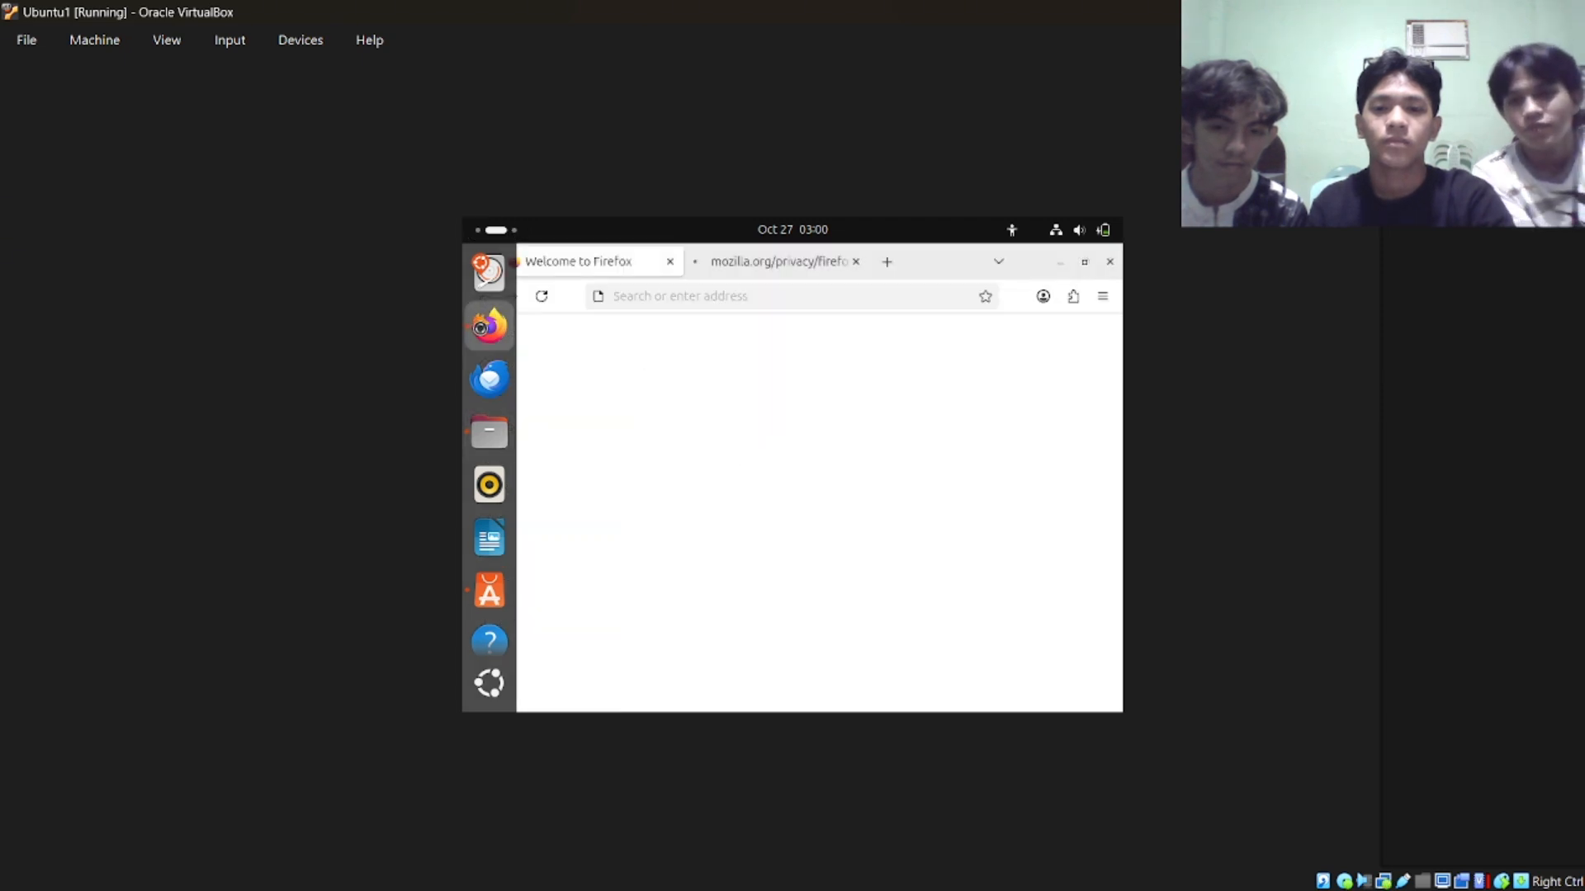
Load fb.com in the Welcome to Firefox tab, close the Firefox Privacy Notice tab and look through the page.
click(725, 297)
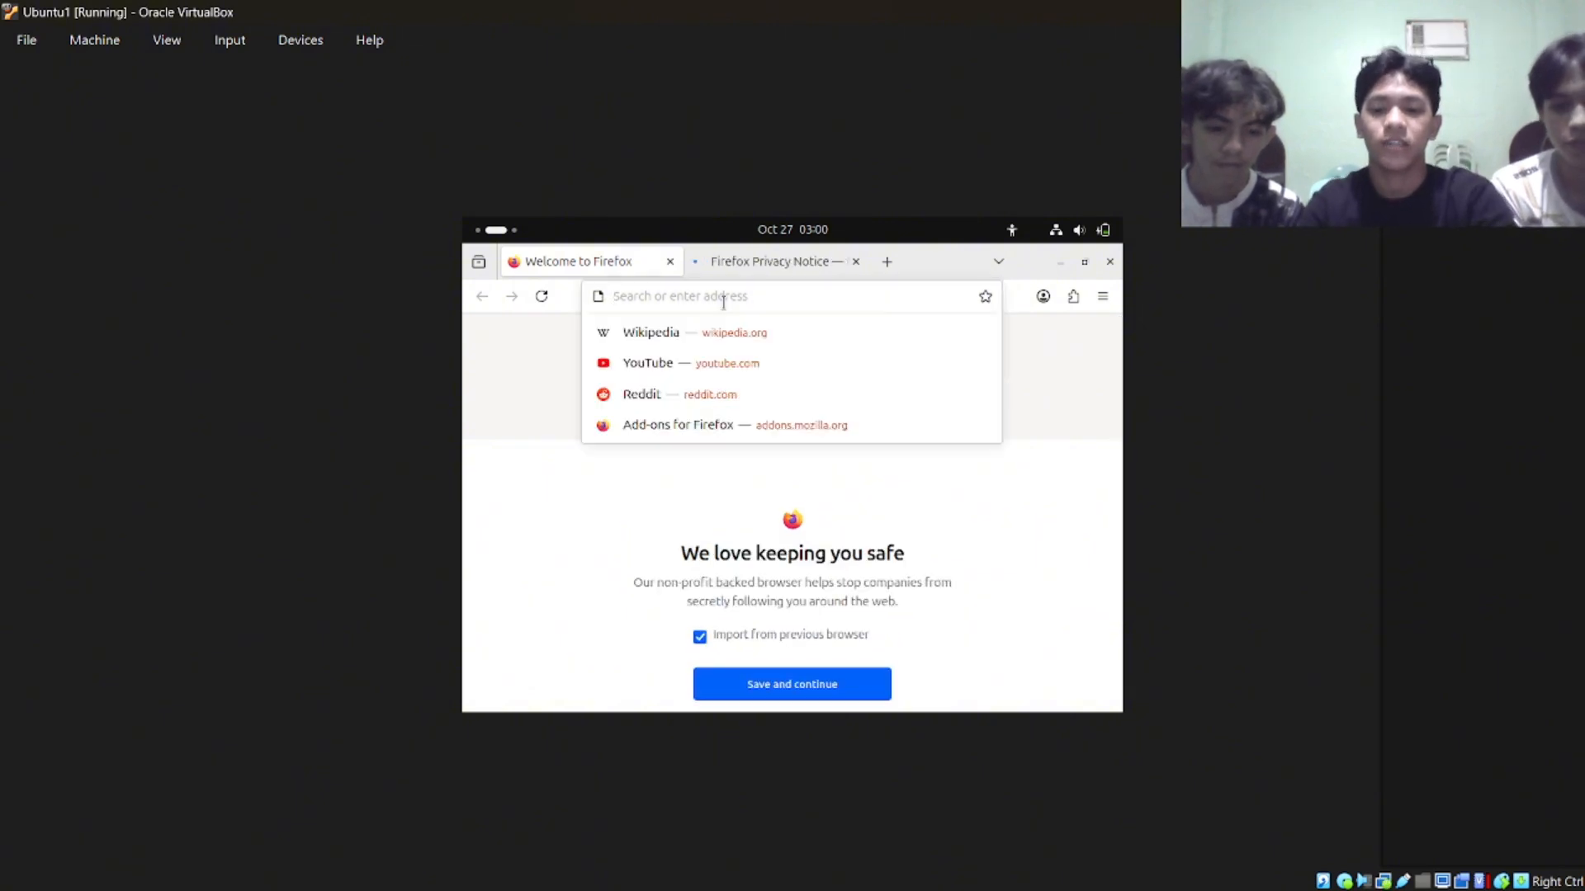
text(fb.com)
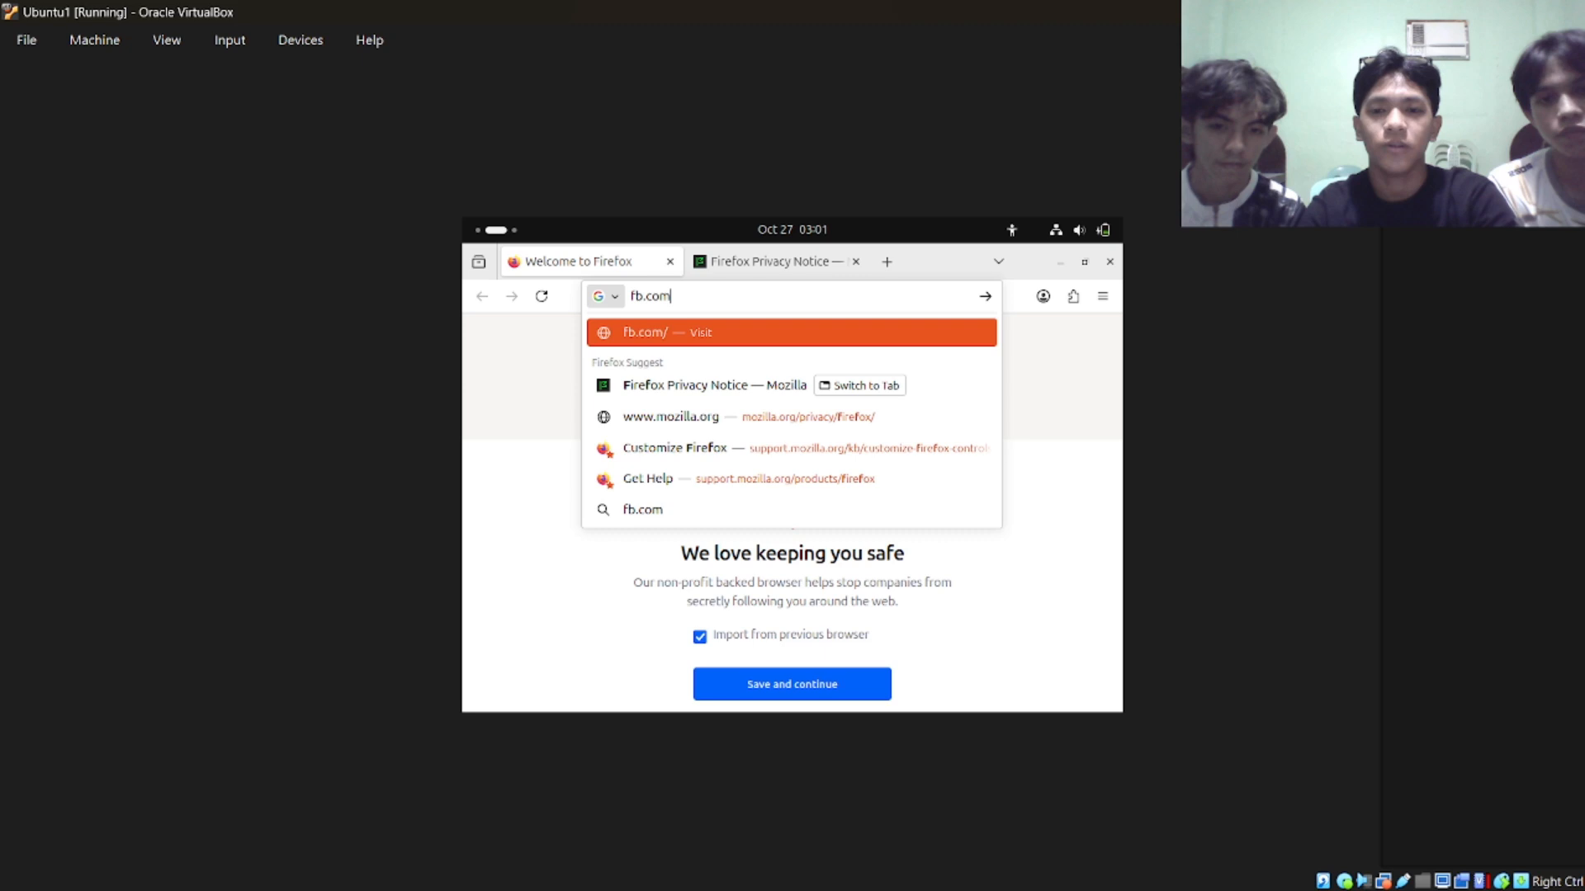
key(Return)
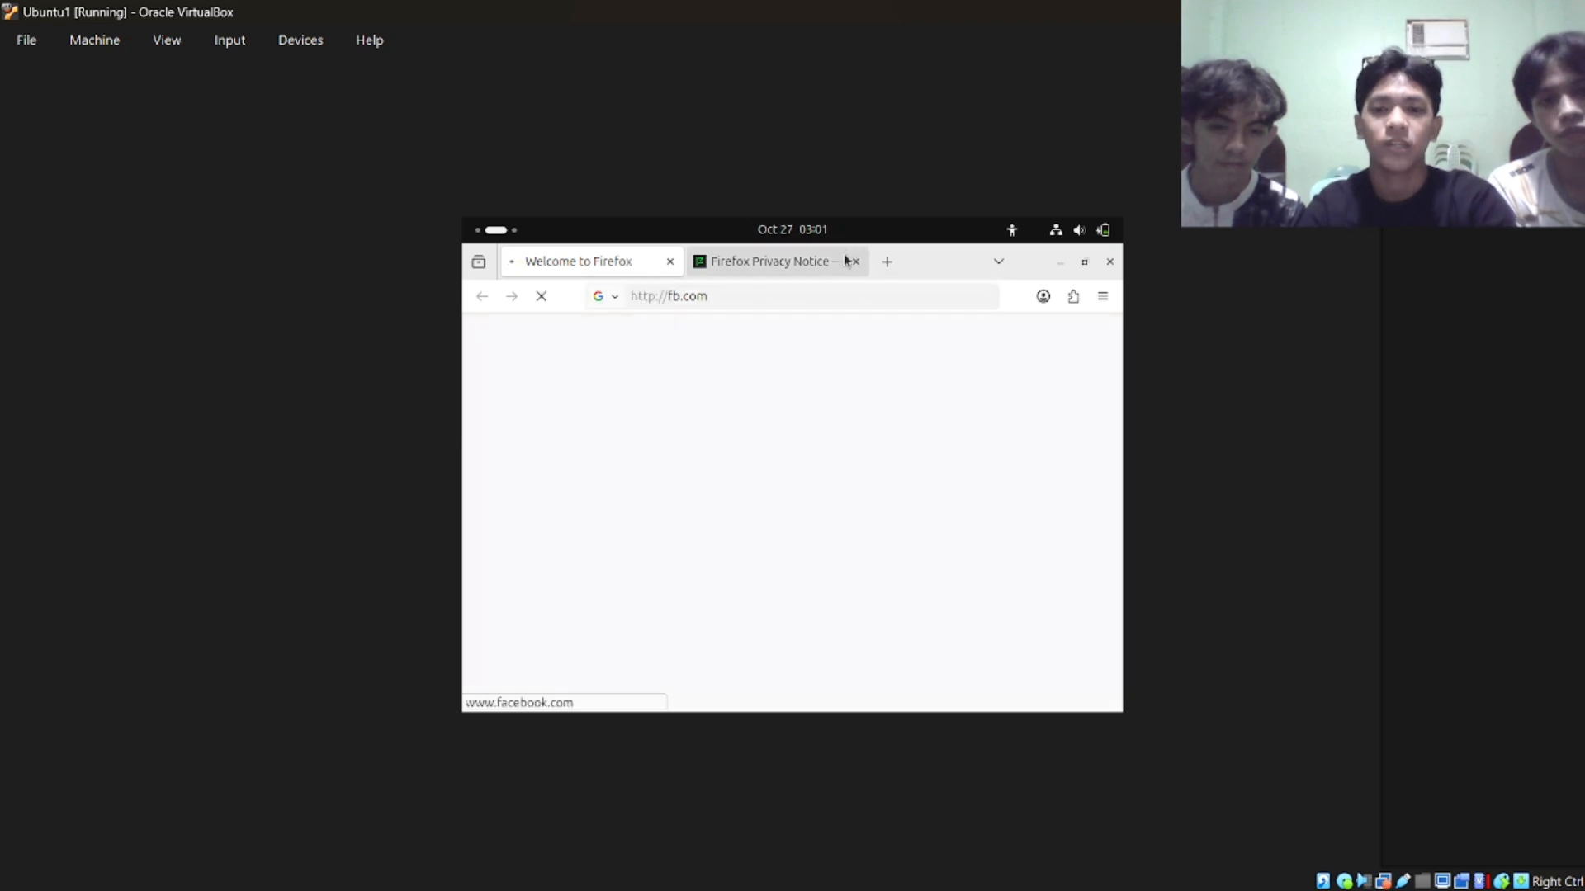
click(858, 265)
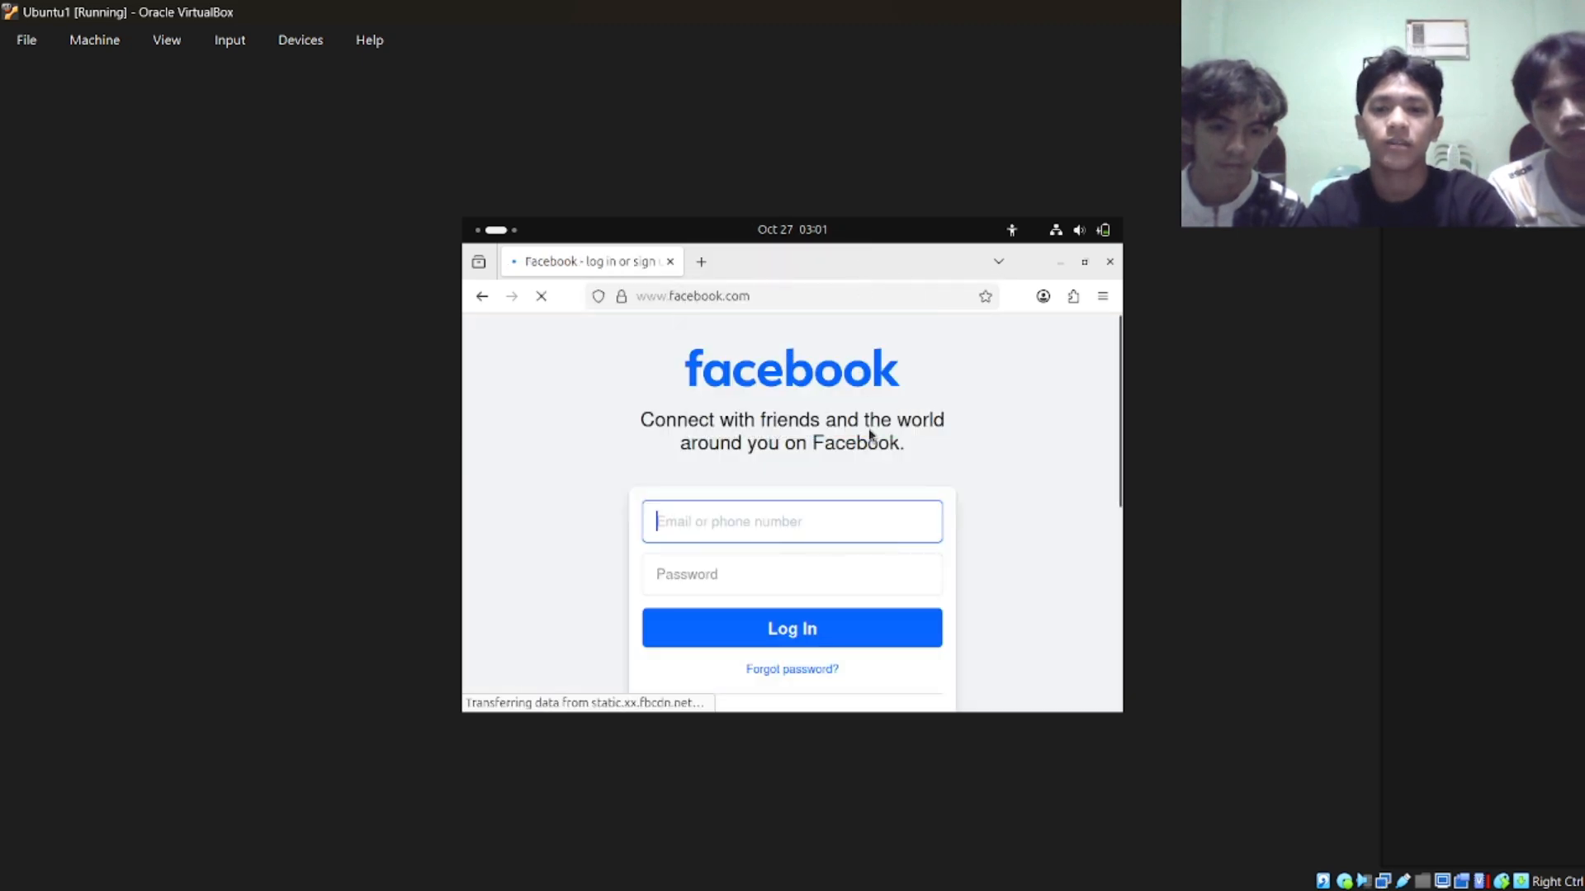
scroll(869, 429, down, 5)
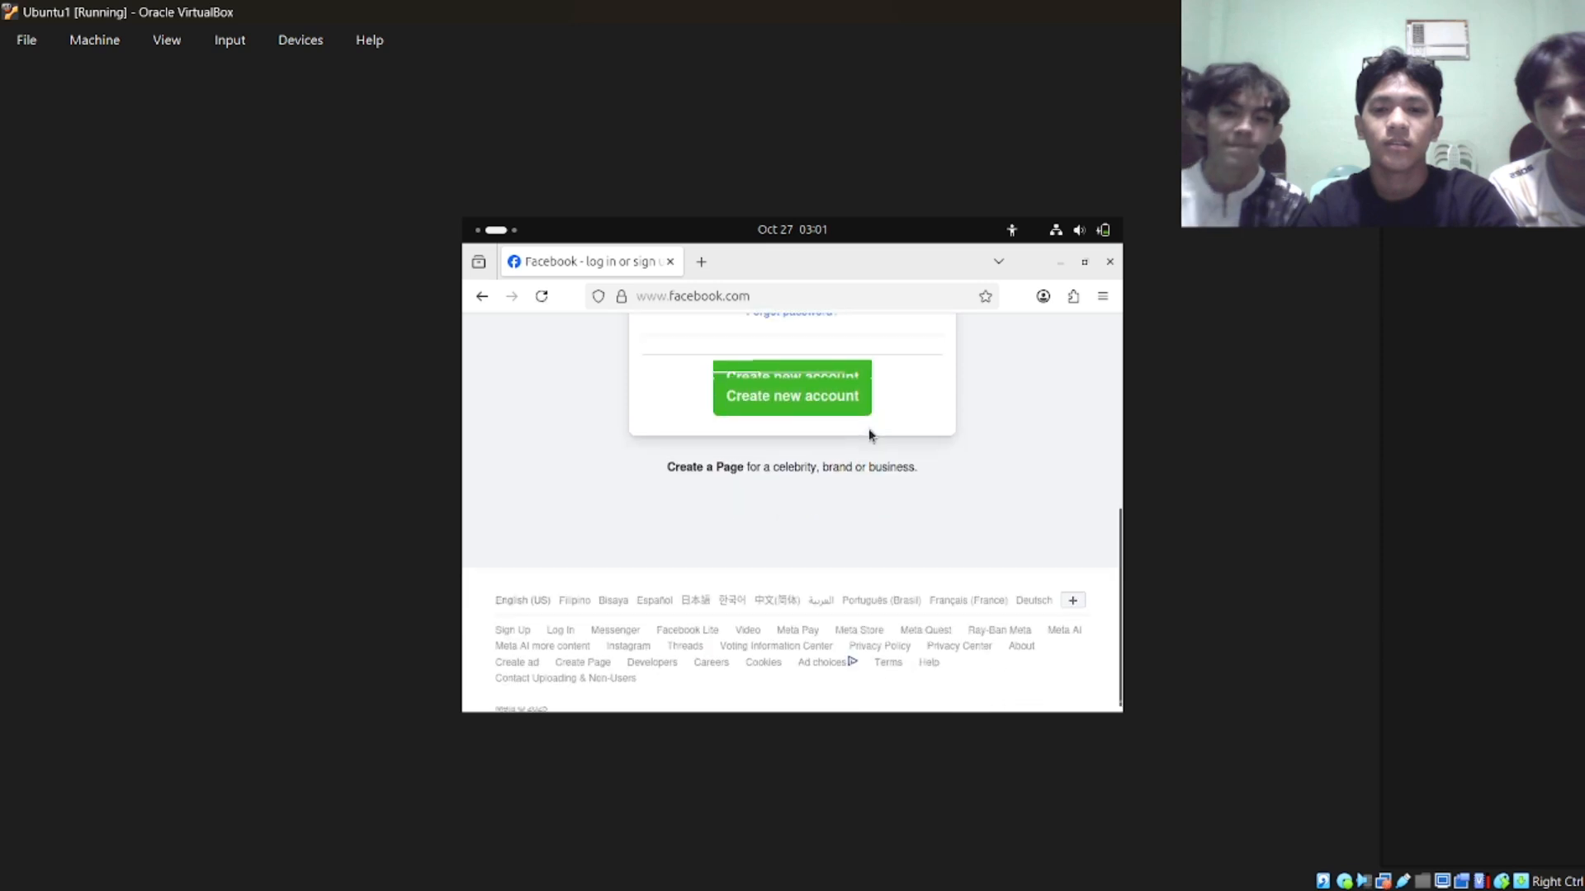
scroll(869, 430, up, 5)
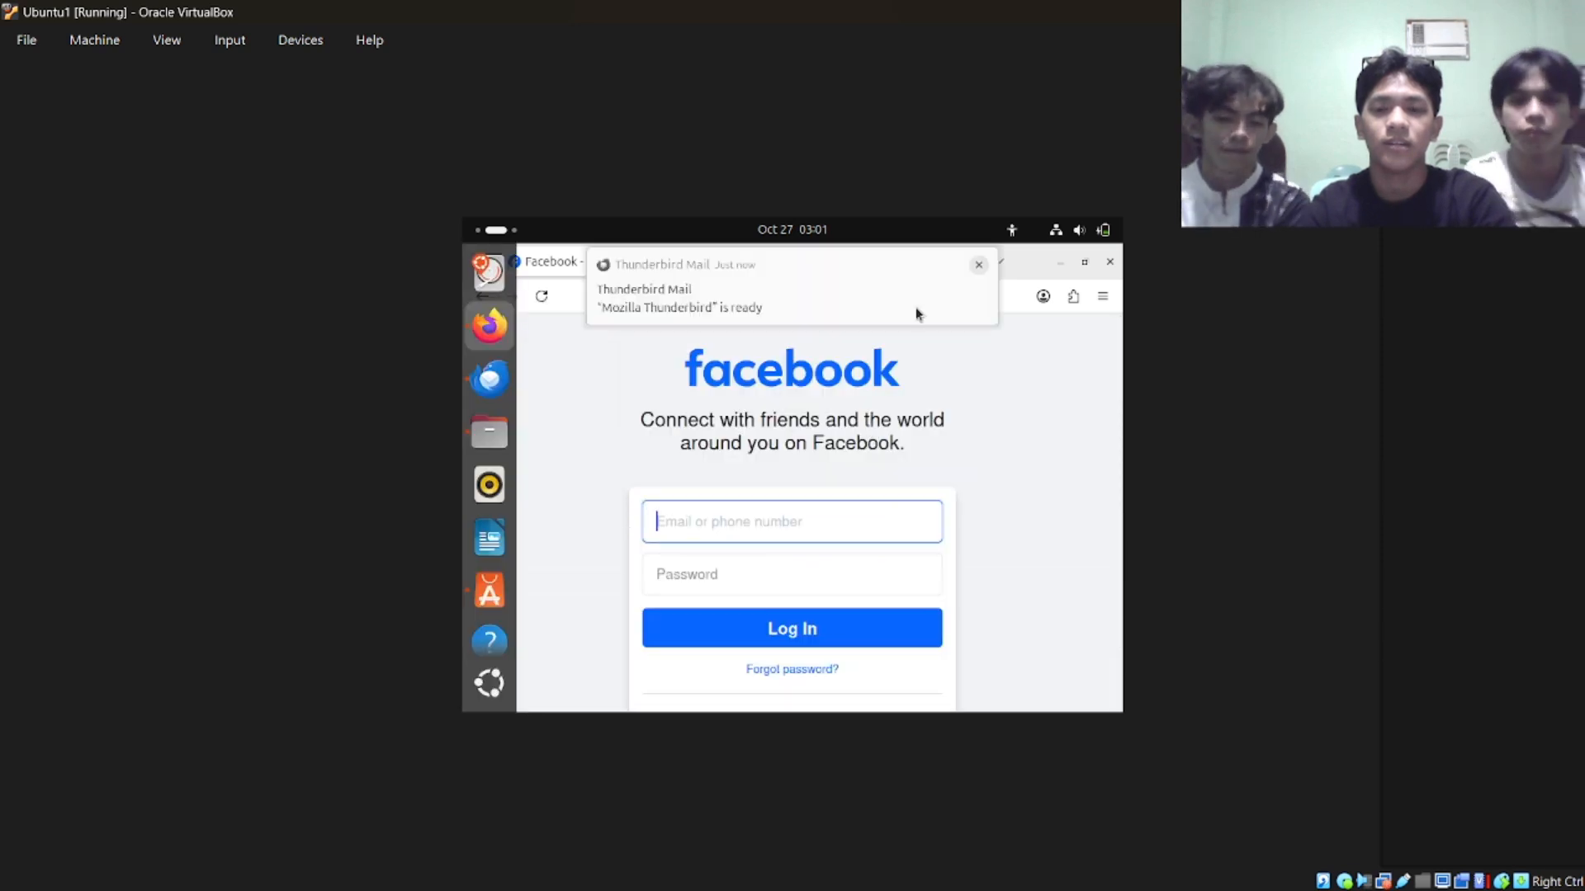
Dismiss the Thunderbird Mail notification and close the Firefox, Thunderbird and Files windows.
click(976, 268)
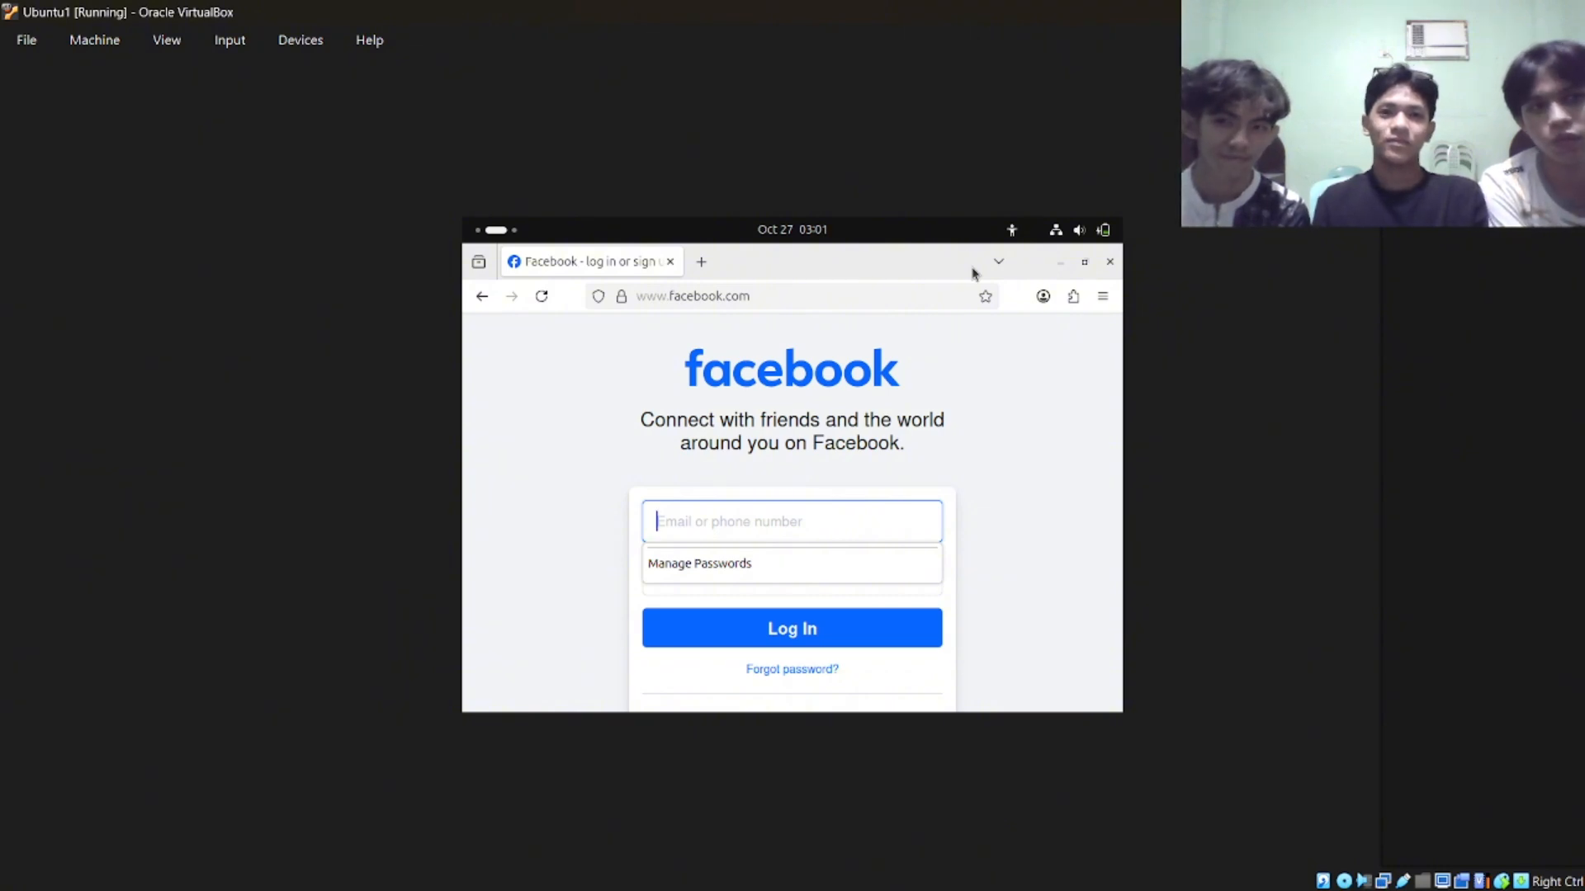
click(1109, 264)
click(1109, 264)
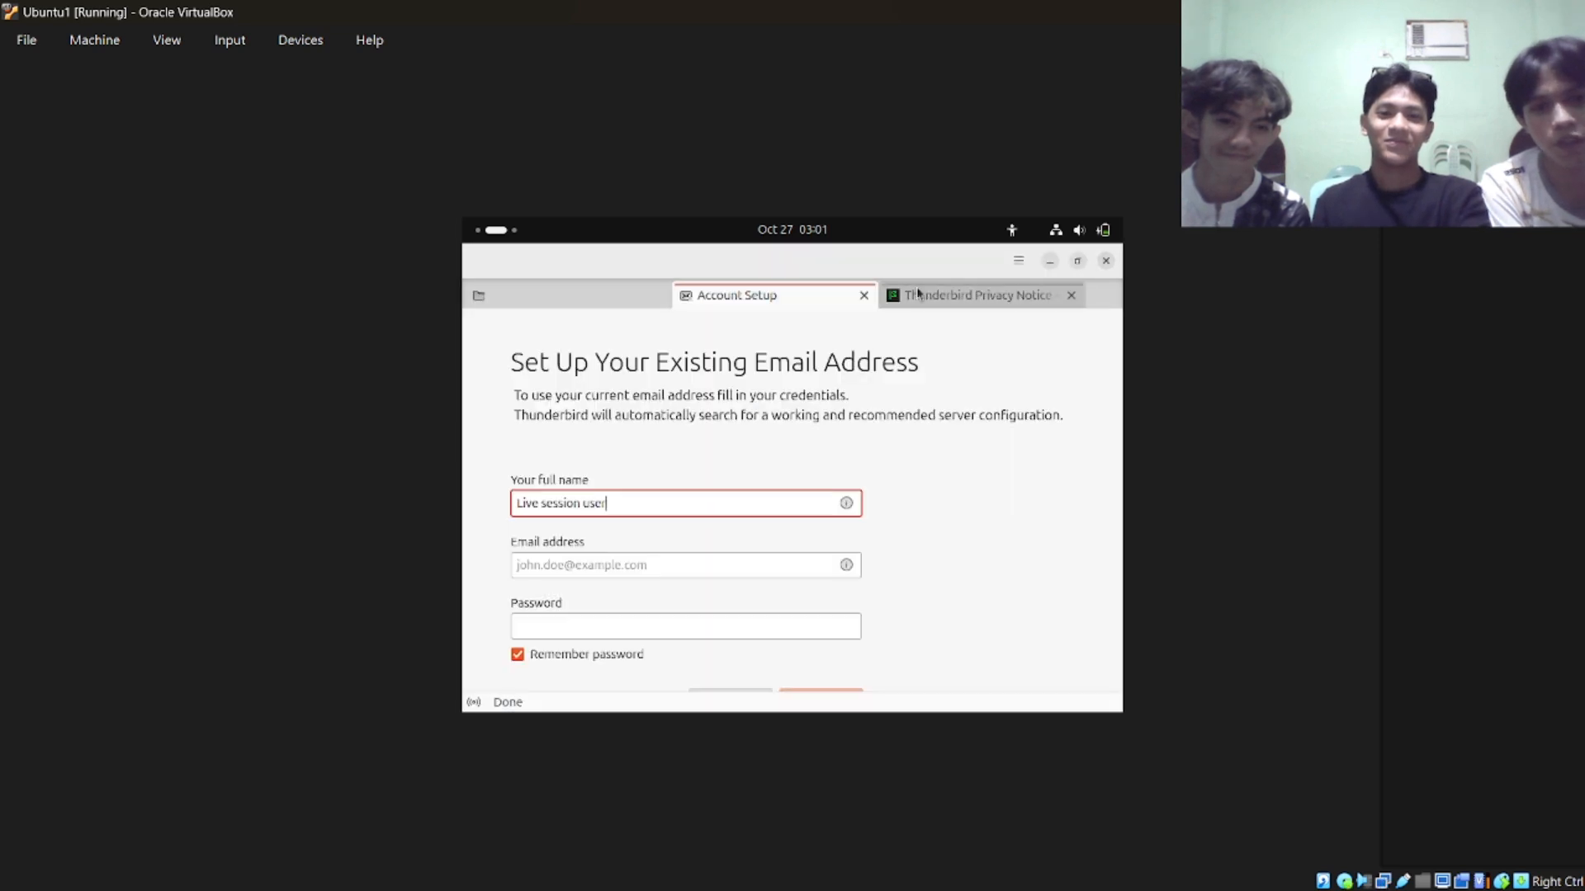
click(1105, 261)
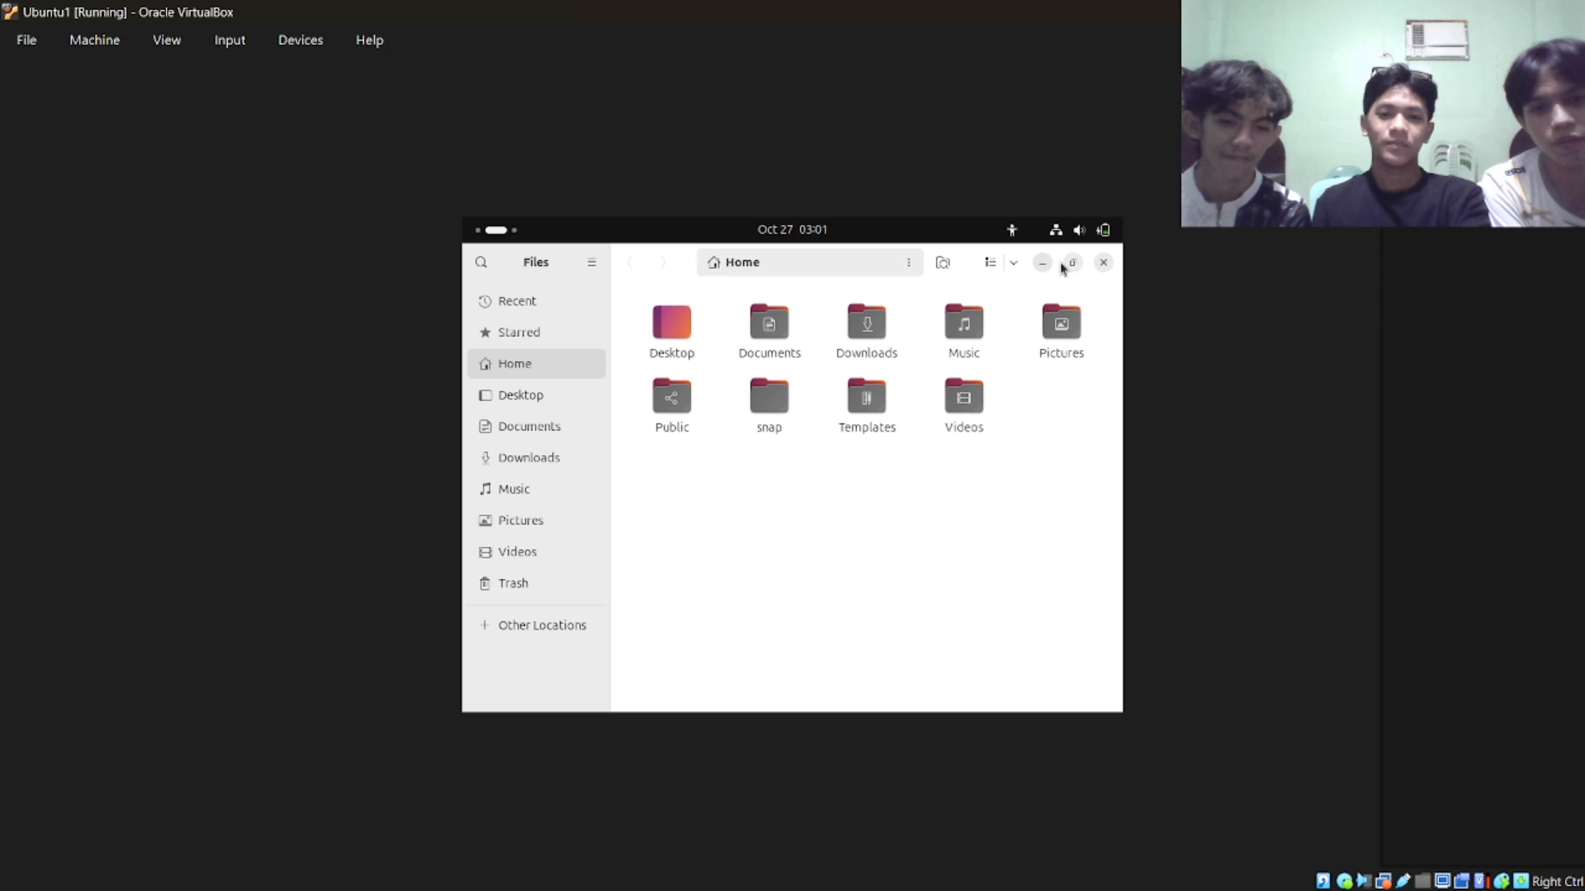
click(1103, 263)
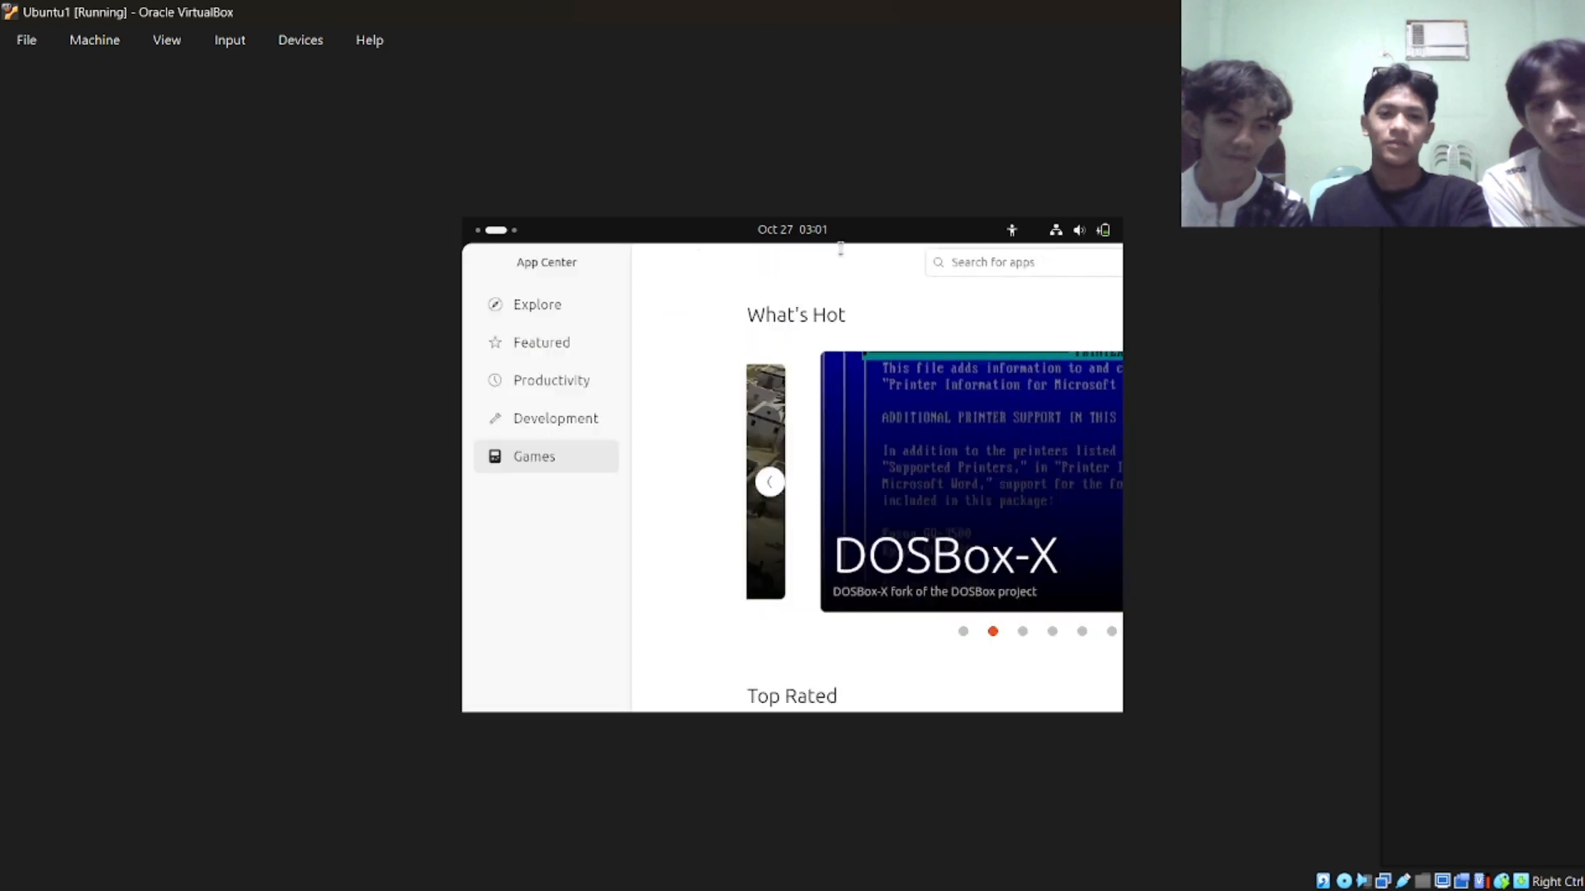
Move the oversized App Center window until its window controls are reachable, and close it.
drag(649, 281, 596, 350)
drag(749, 317, 931, 329)
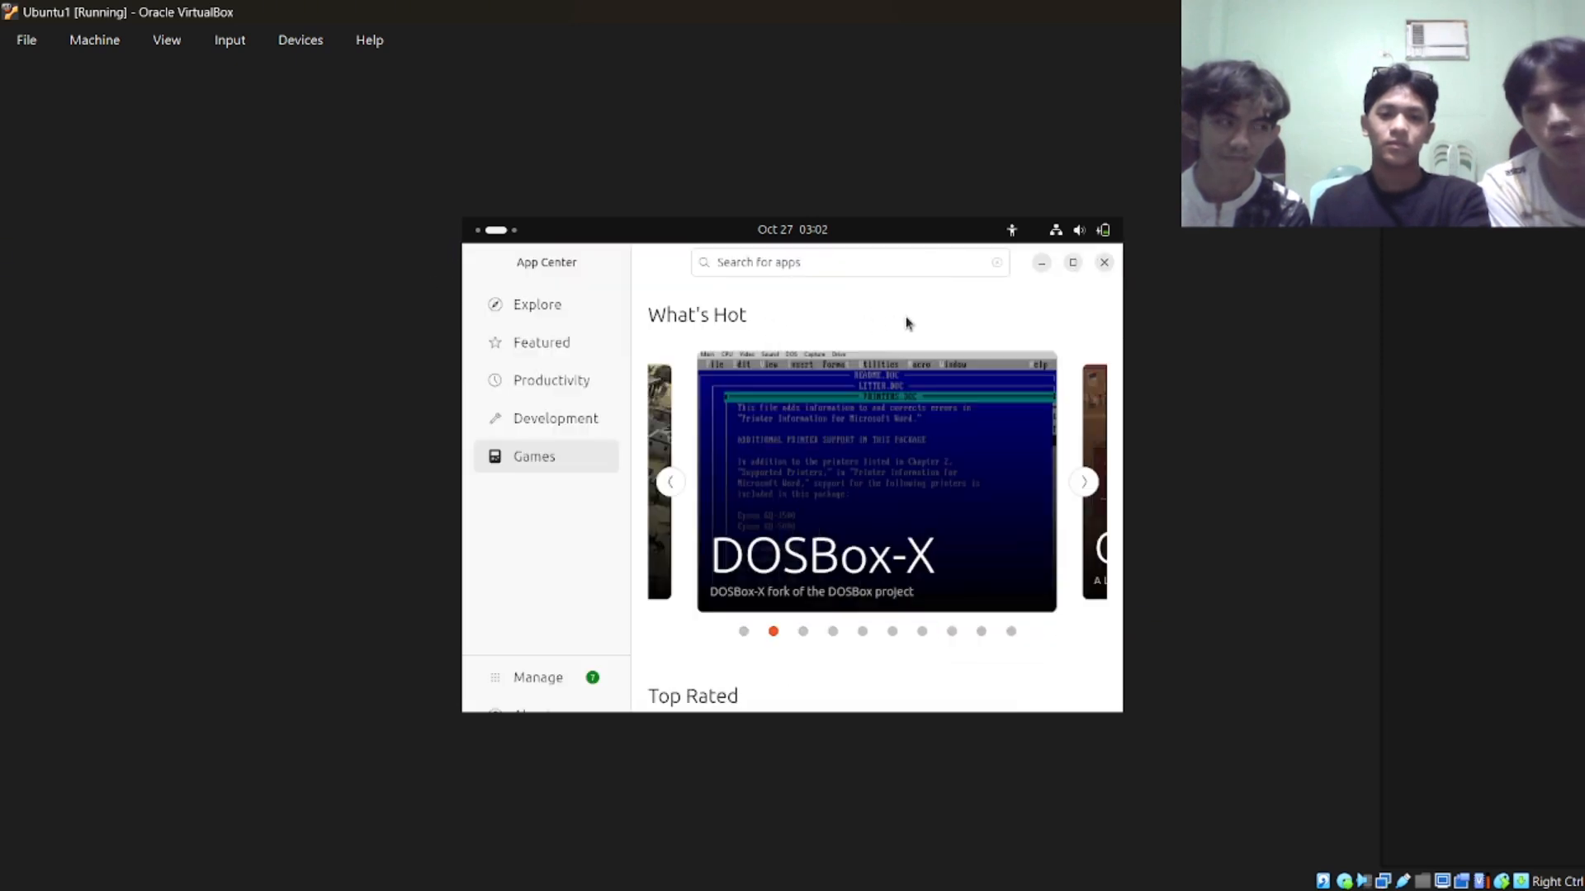
scroll(751, 314, down, 1)
scroll(750, 315, up, 1)
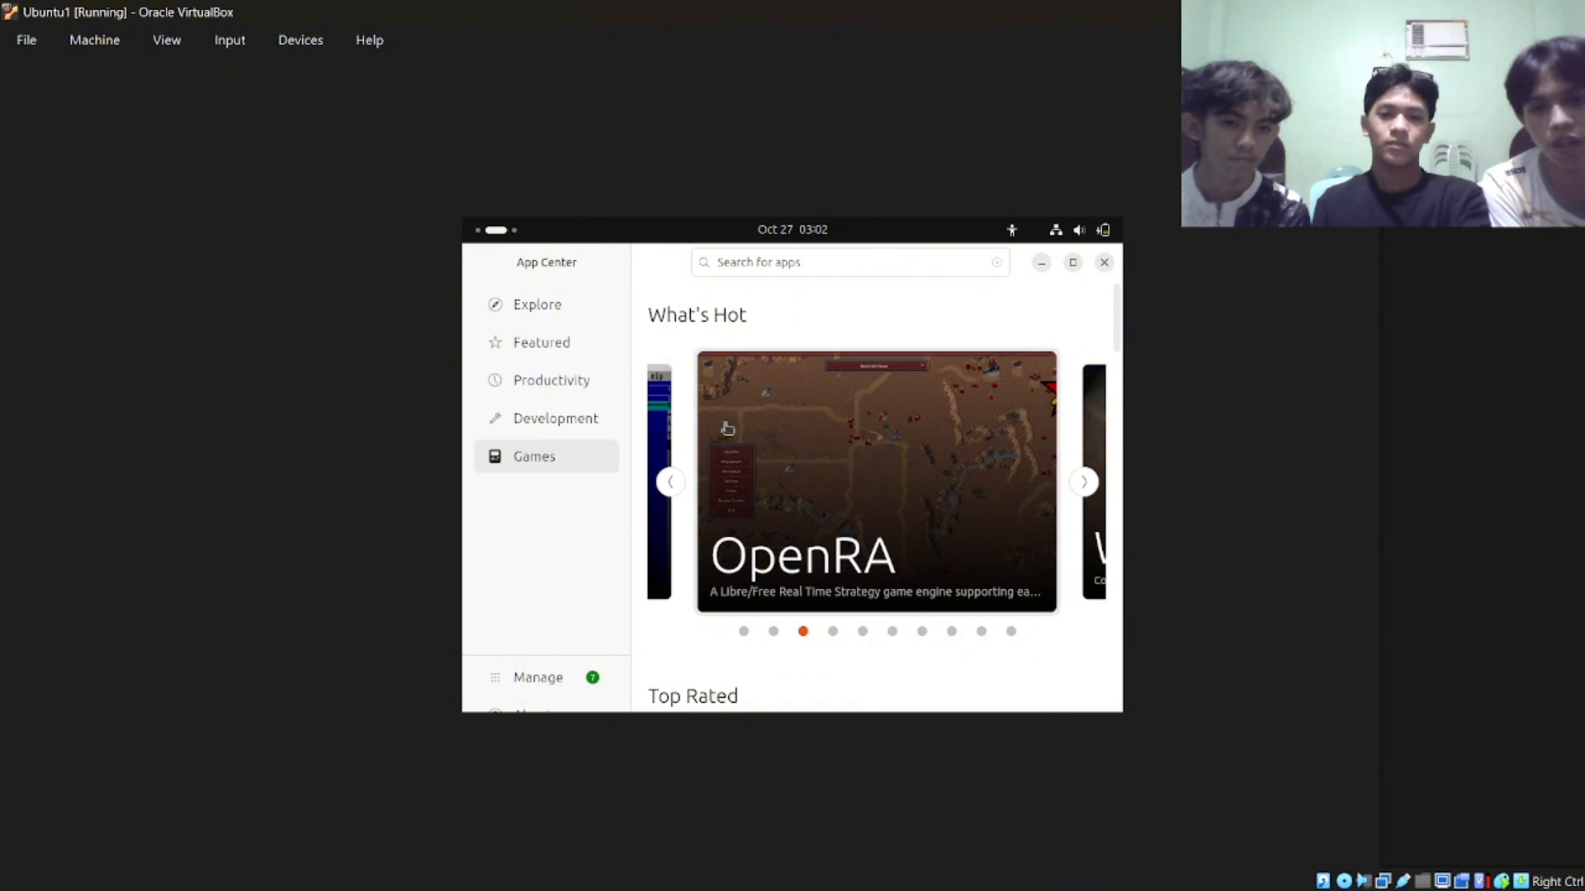
drag(669, 271, 545, 386)
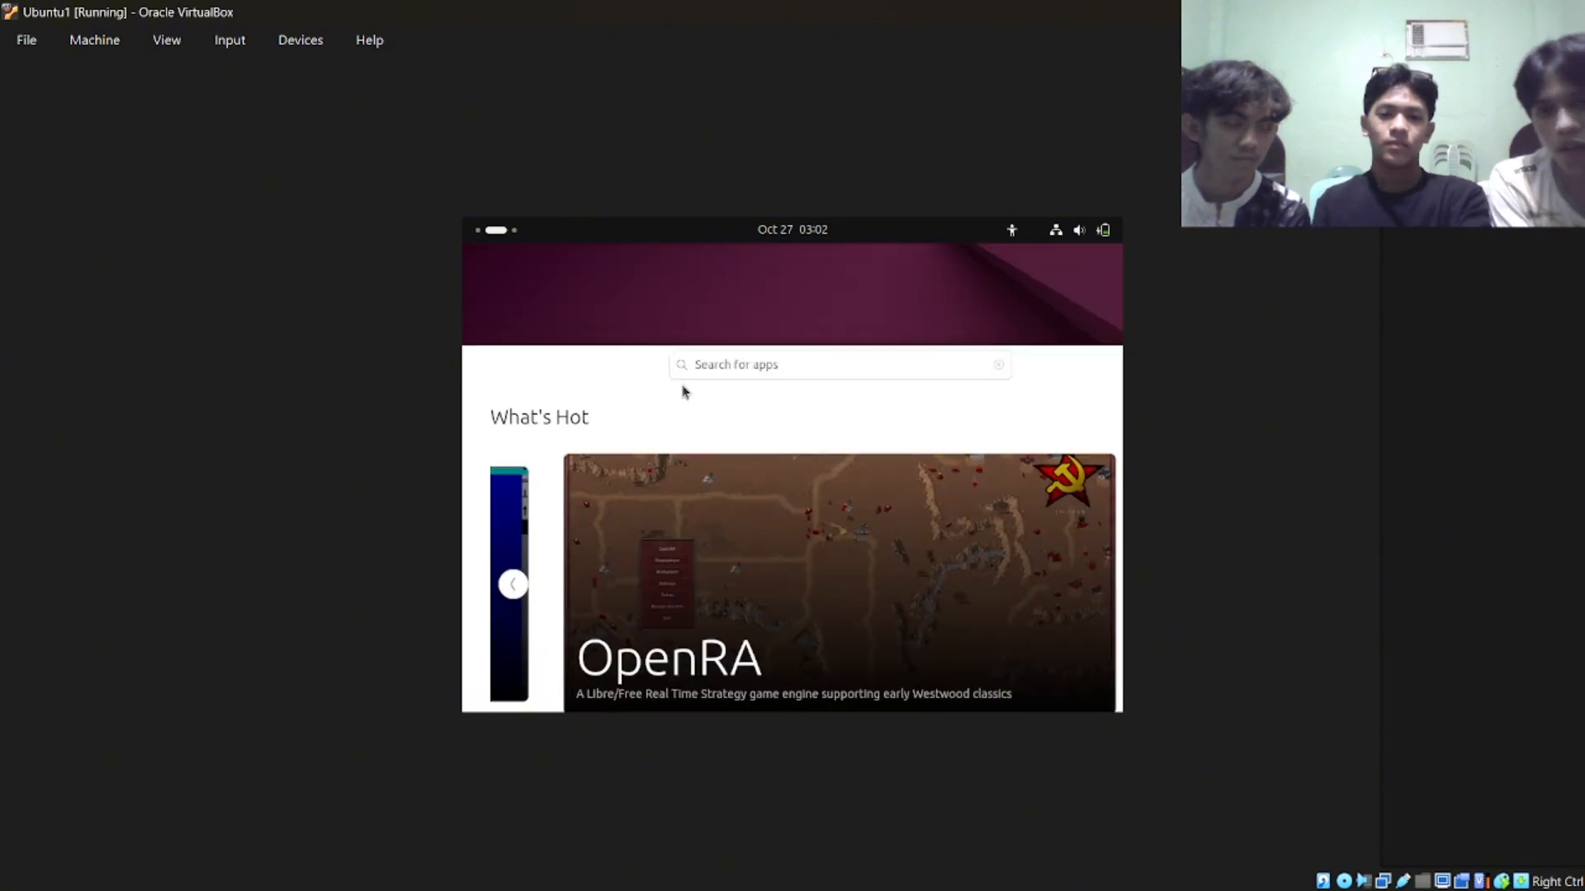
drag(1061, 378, 849, 375)
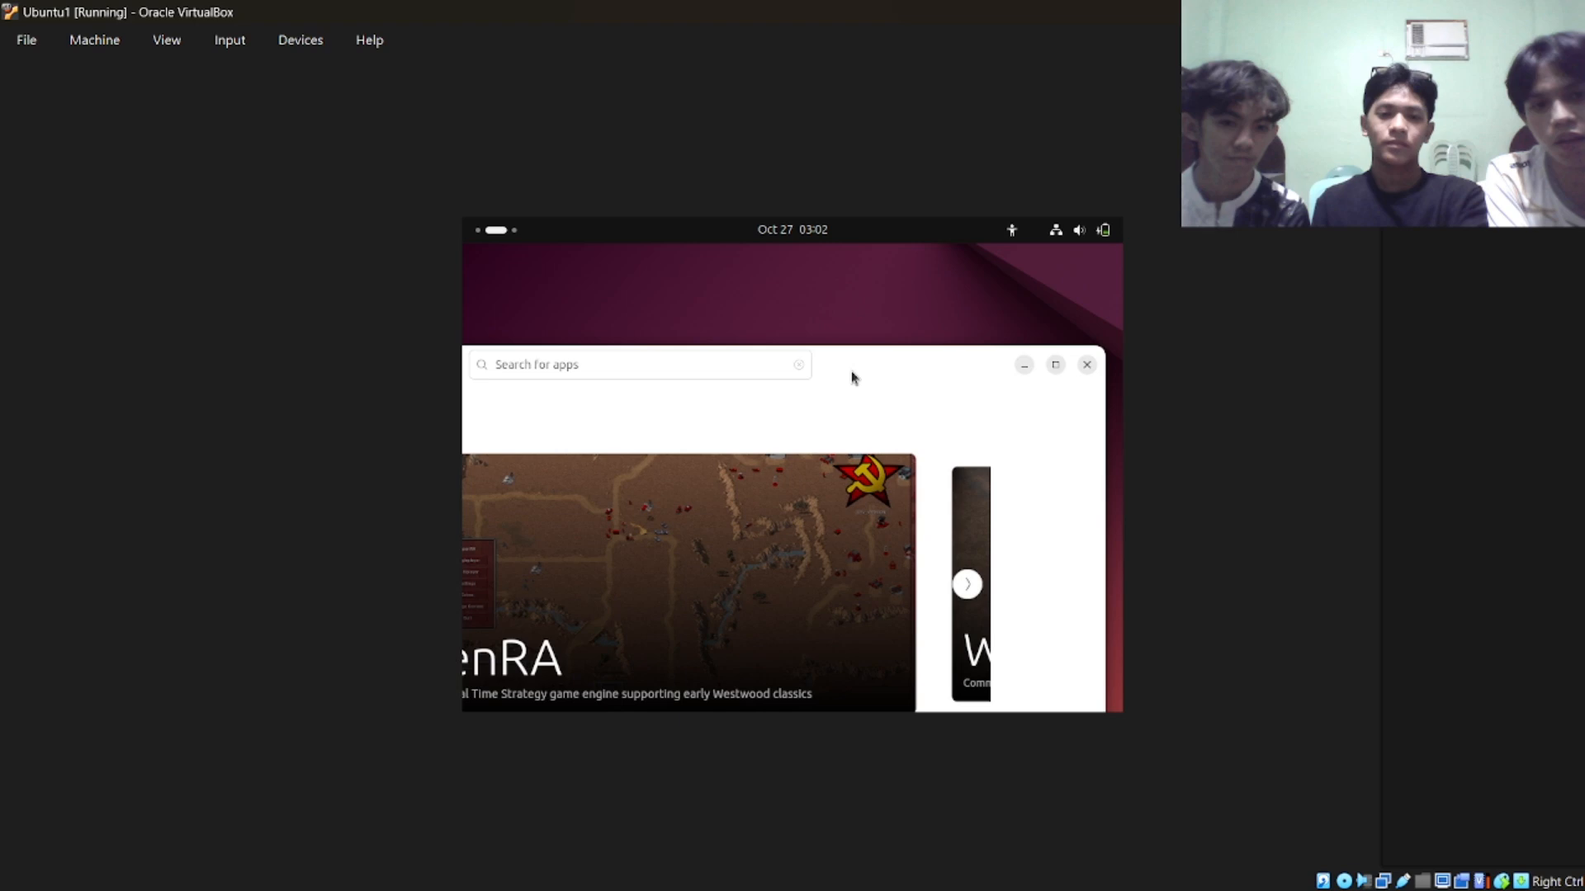
click(1082, 365)
Show all installed Ubuntu applications and examine both pages of the application grid.
click(500, 229)
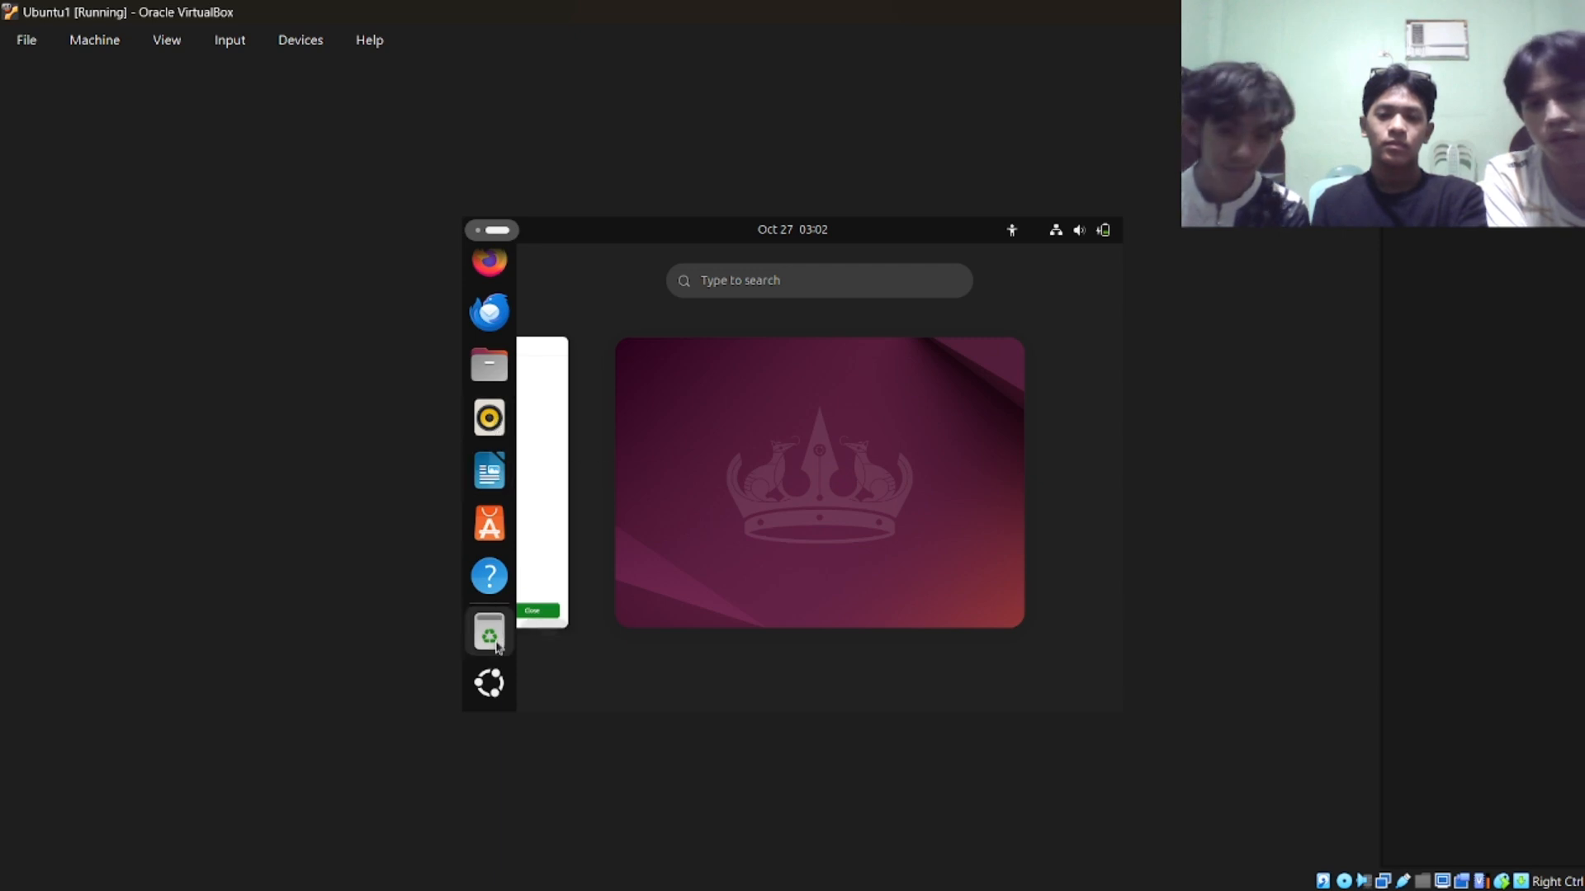
click(485, 687)
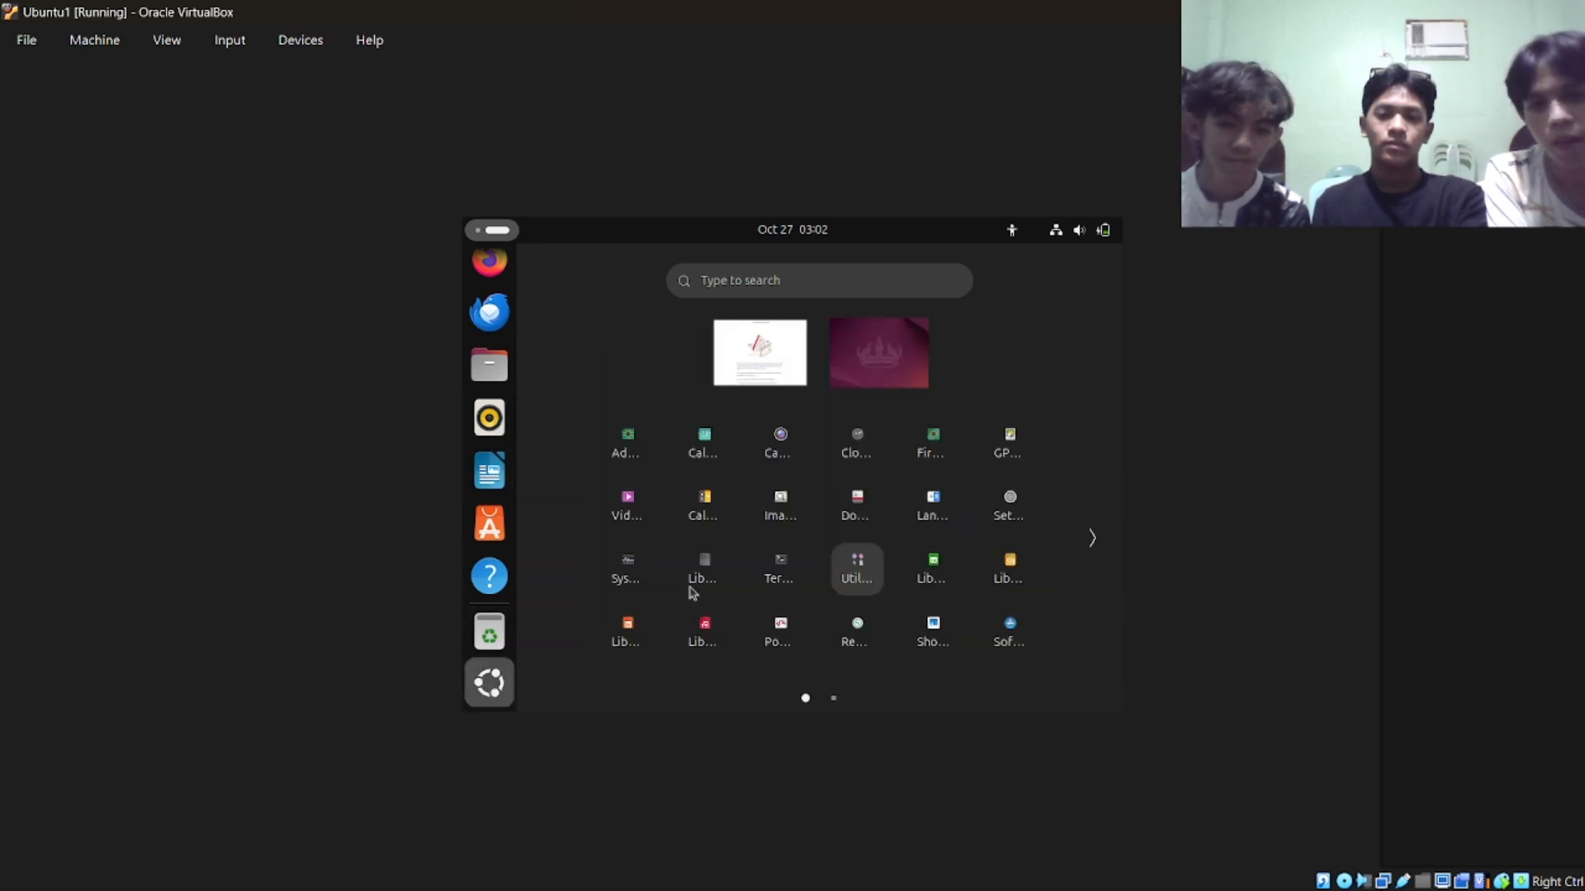
scroll(784, 573, down, 1)
scroll(784, 573, up, 1)
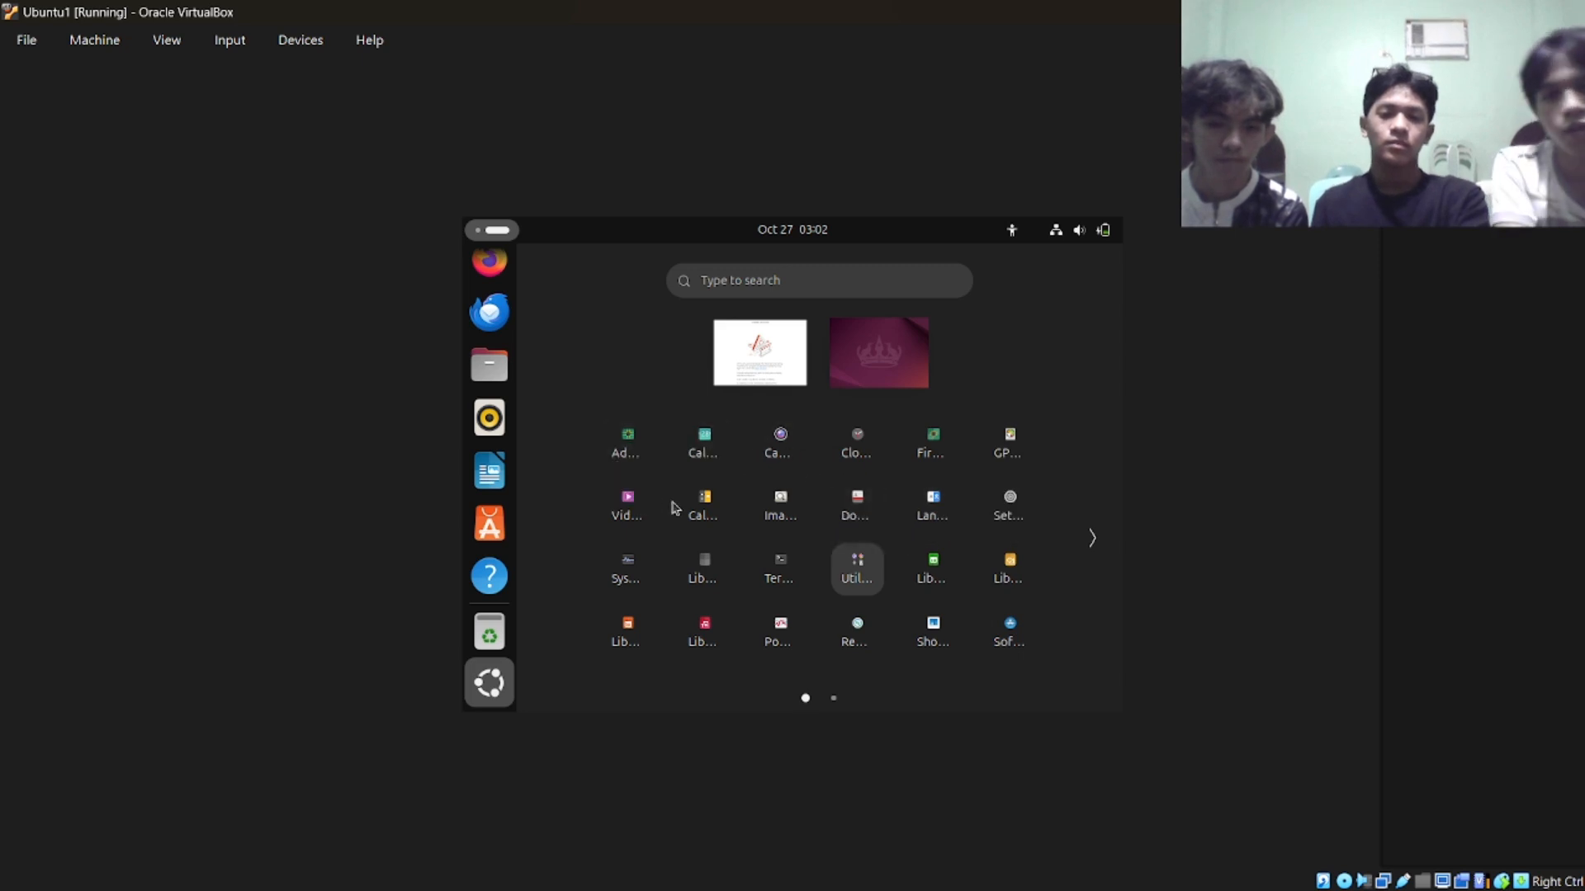
click(1092, 538)
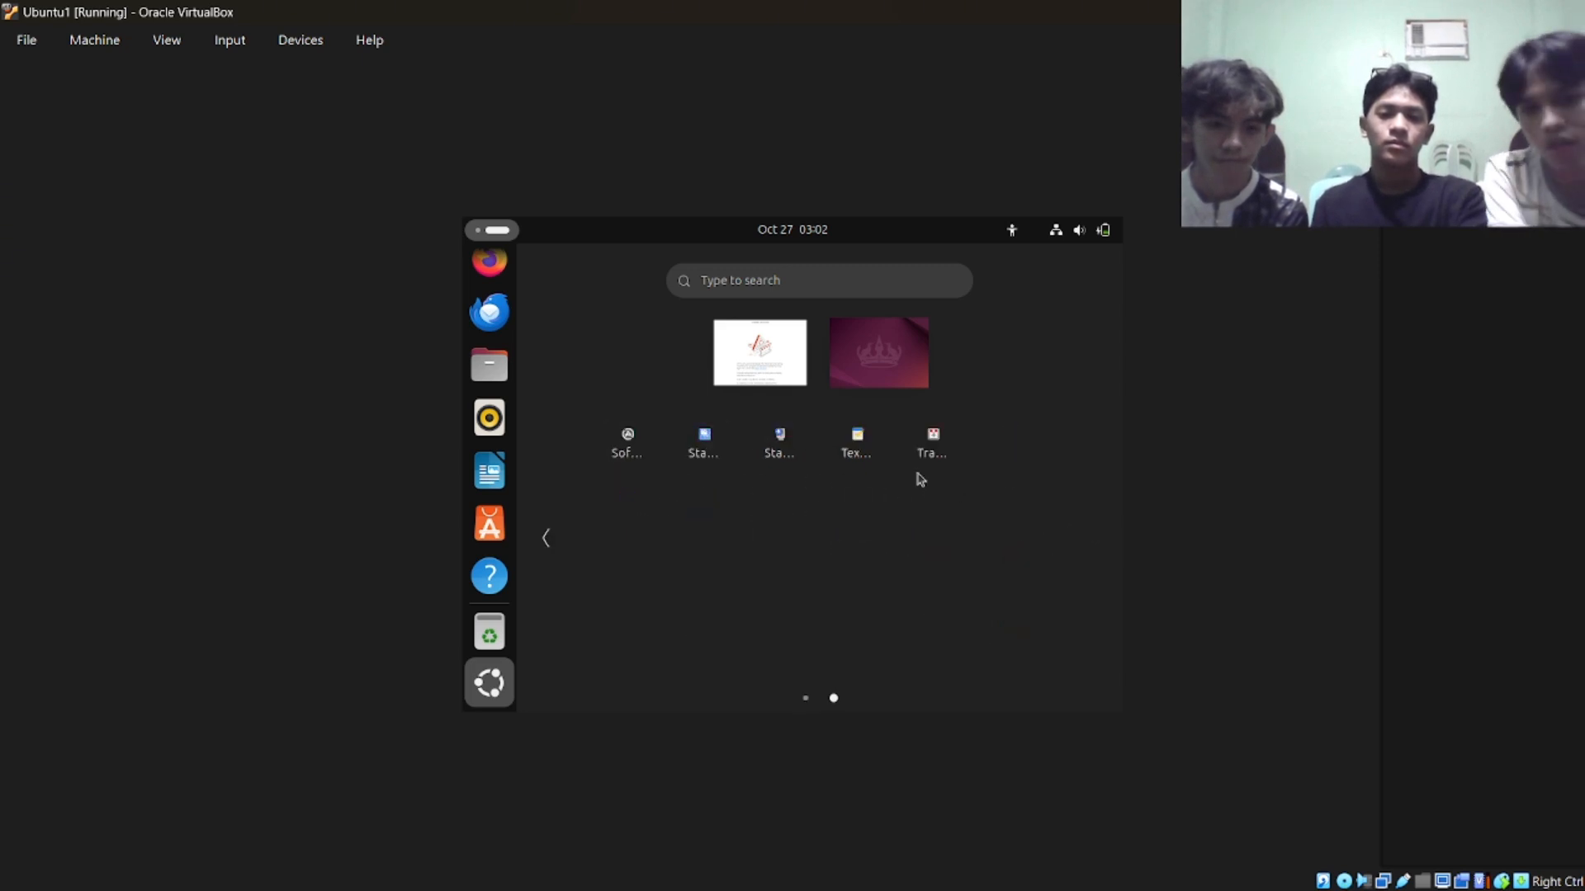